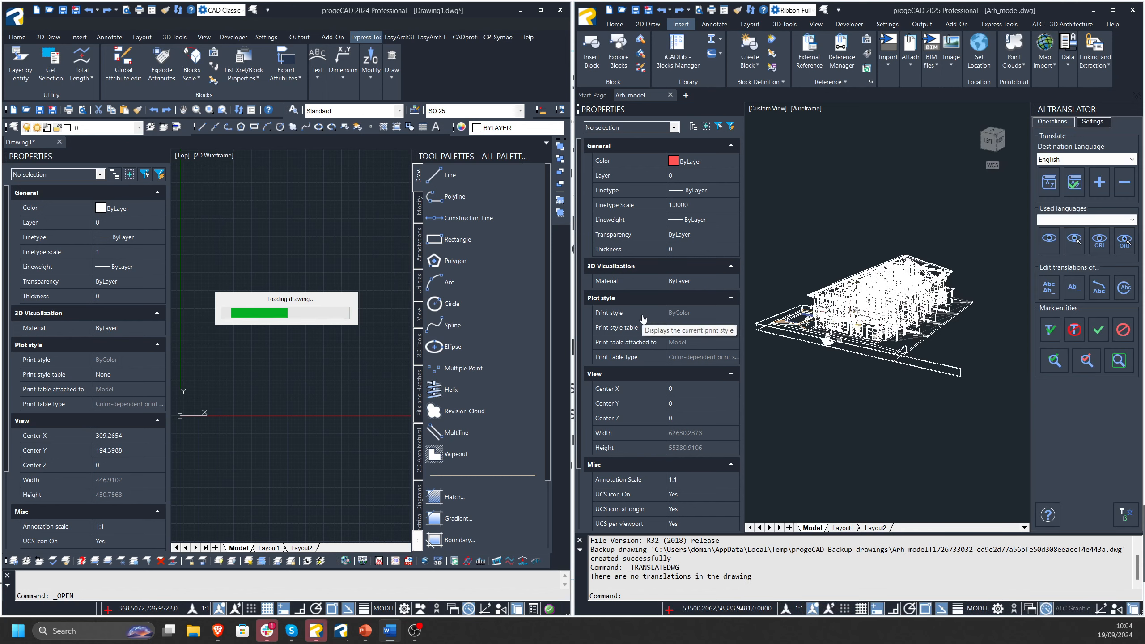
Select the building model with a selection window in progeCAD 2025 and in the copy open in progeCAD 2024.
middle_drag(874, 230, 866, 233)
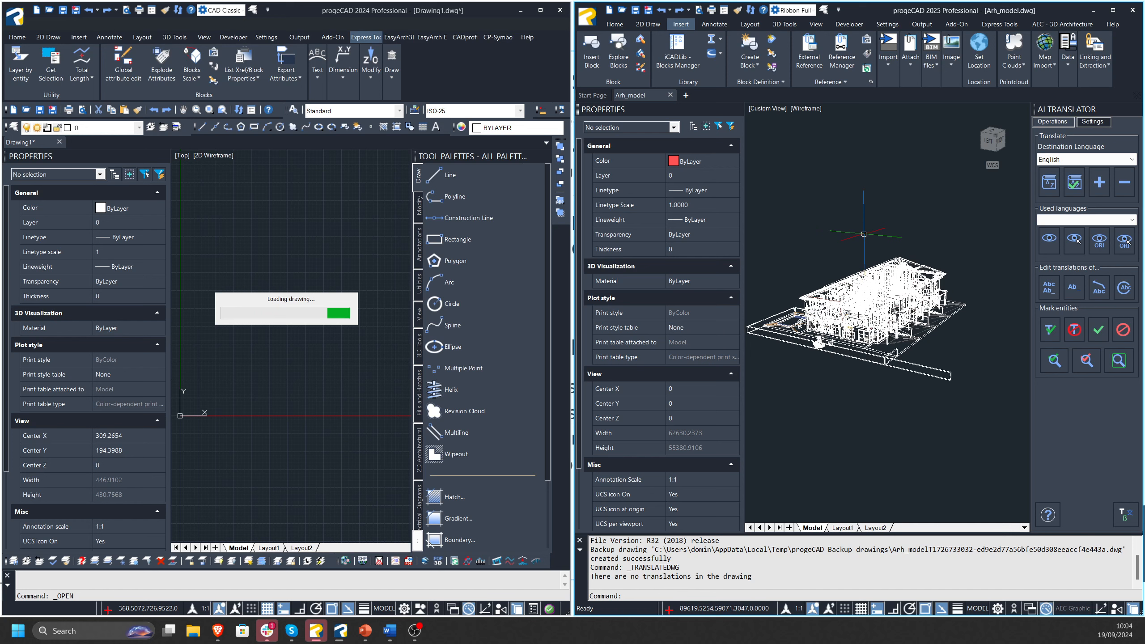
click(953, 233)
click(861, 326)
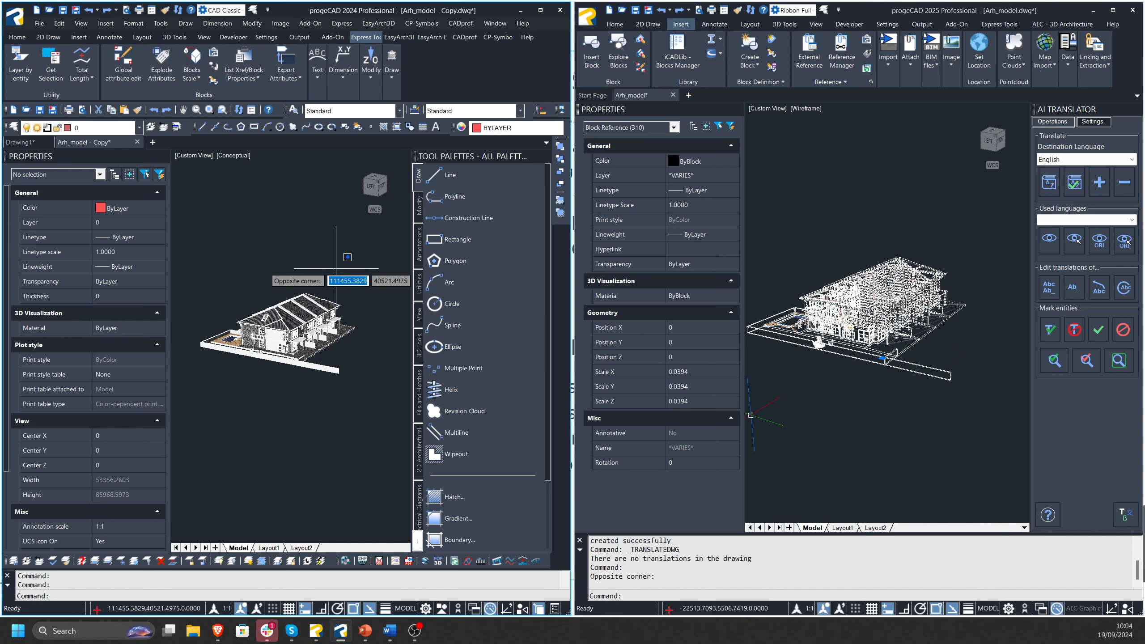
click(291, 314)
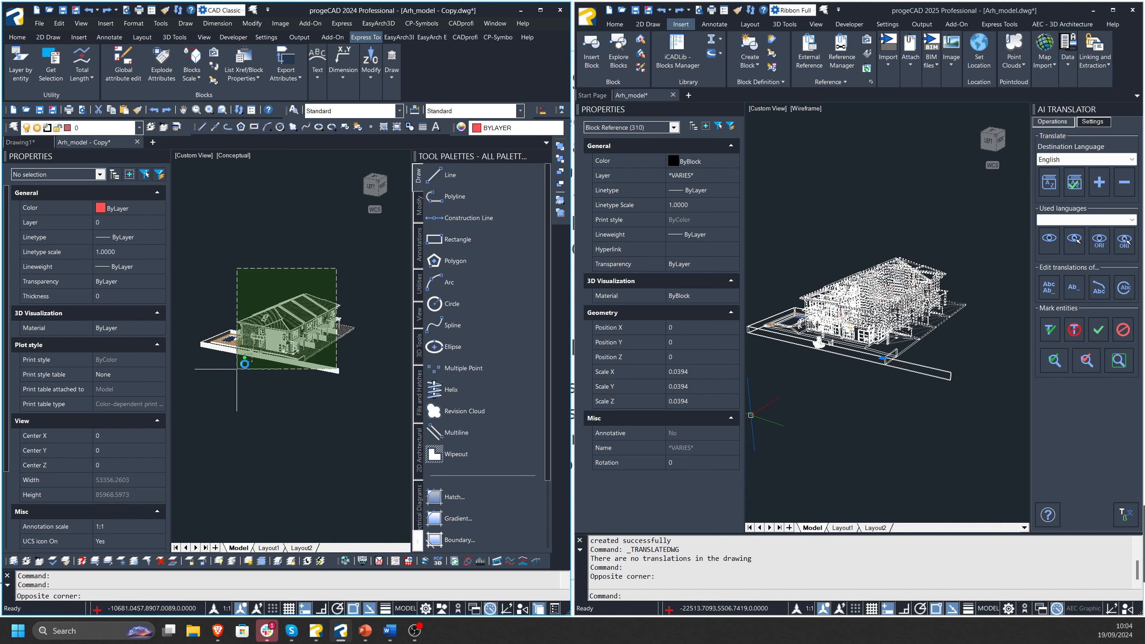
click(237, 369)
Add another crossing selection over the building in progeCAD 2025, and clear the whole selection.
click(878, 418)
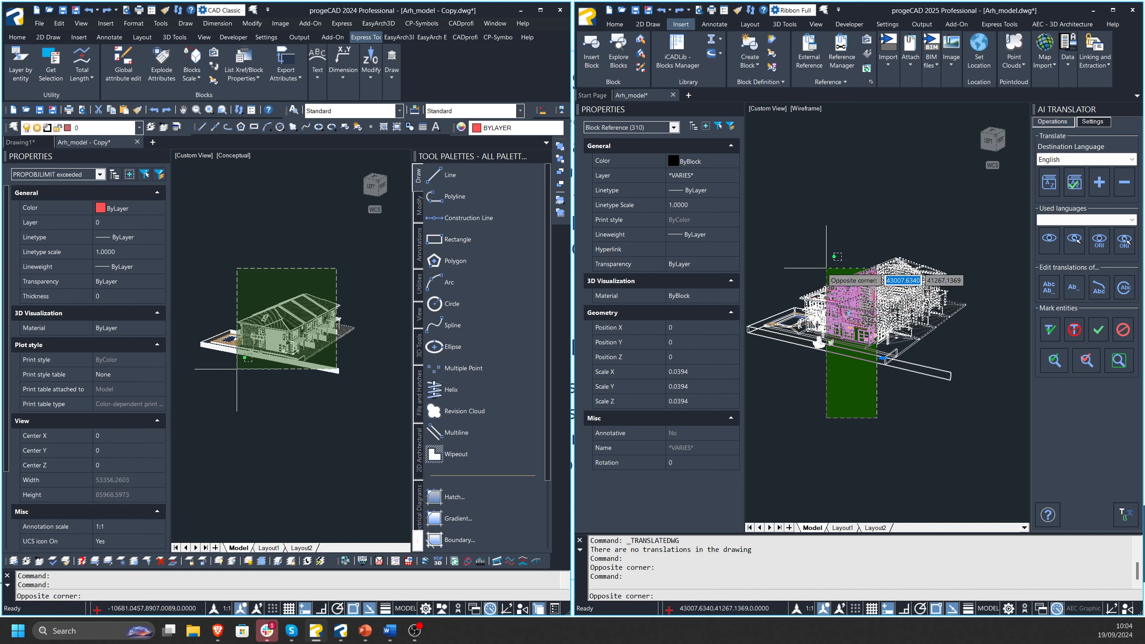
click(808, 236)
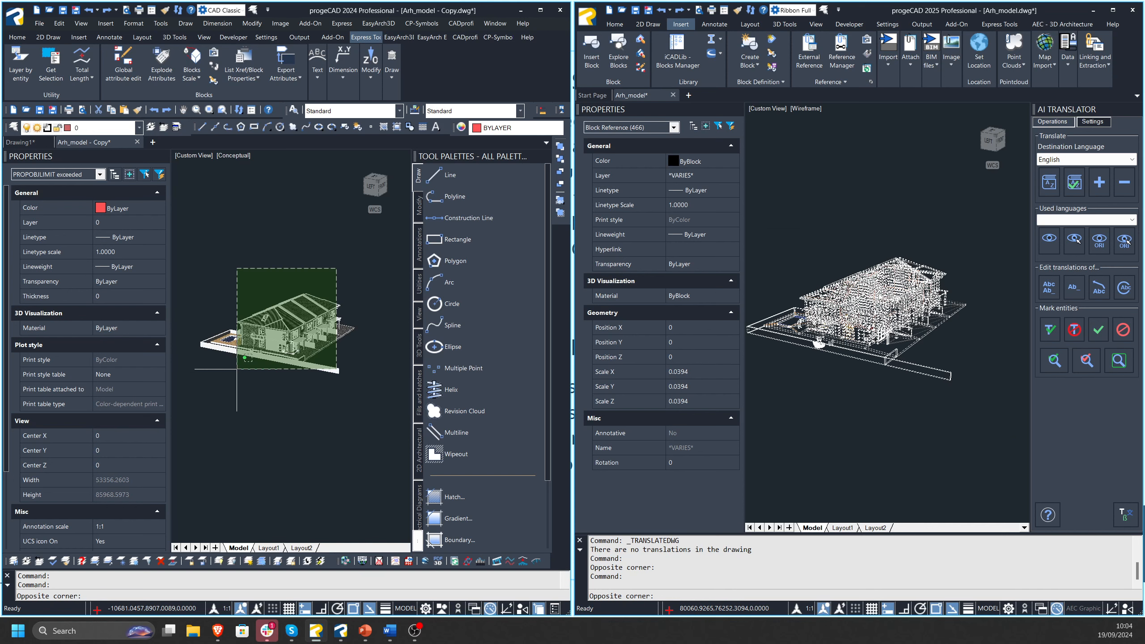
key(Escape)
key(Escape)
key(Escape)
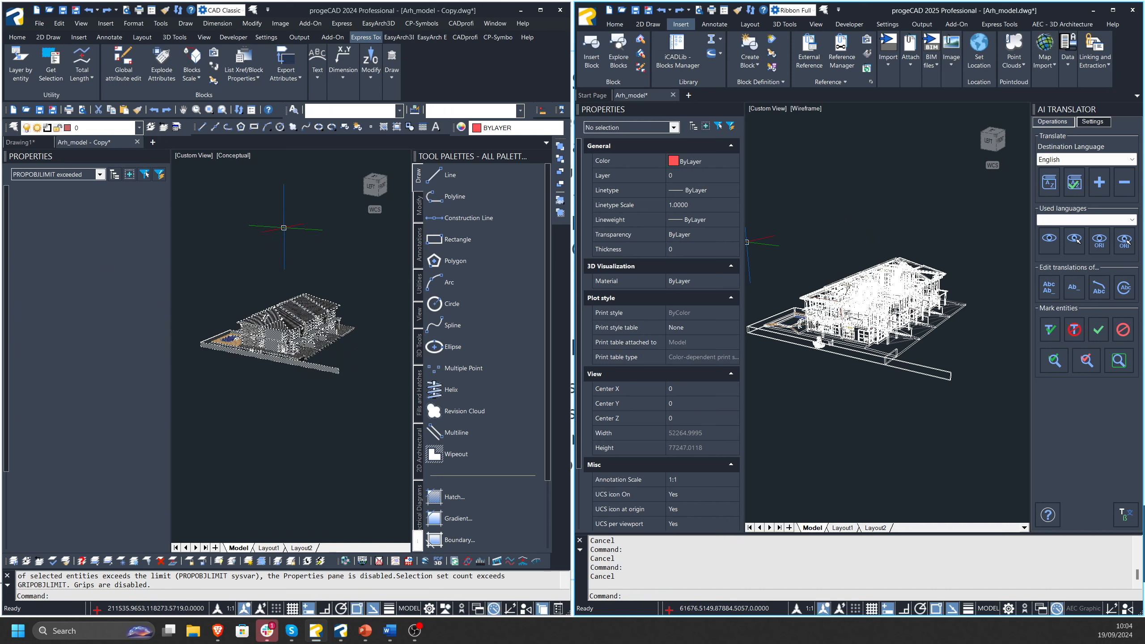
Exit progeCAD 2024, discarding the changes to Arh_model - Copy.dwg, and maximise the progeCAD 2025 window.
click(559, 17)
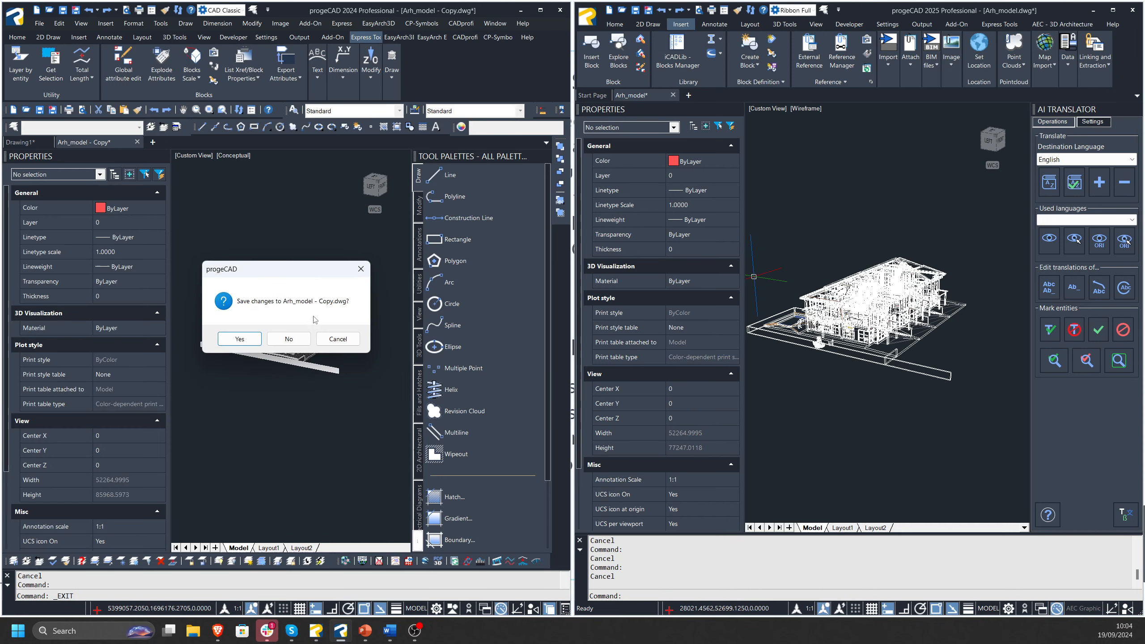
click(289, 338)
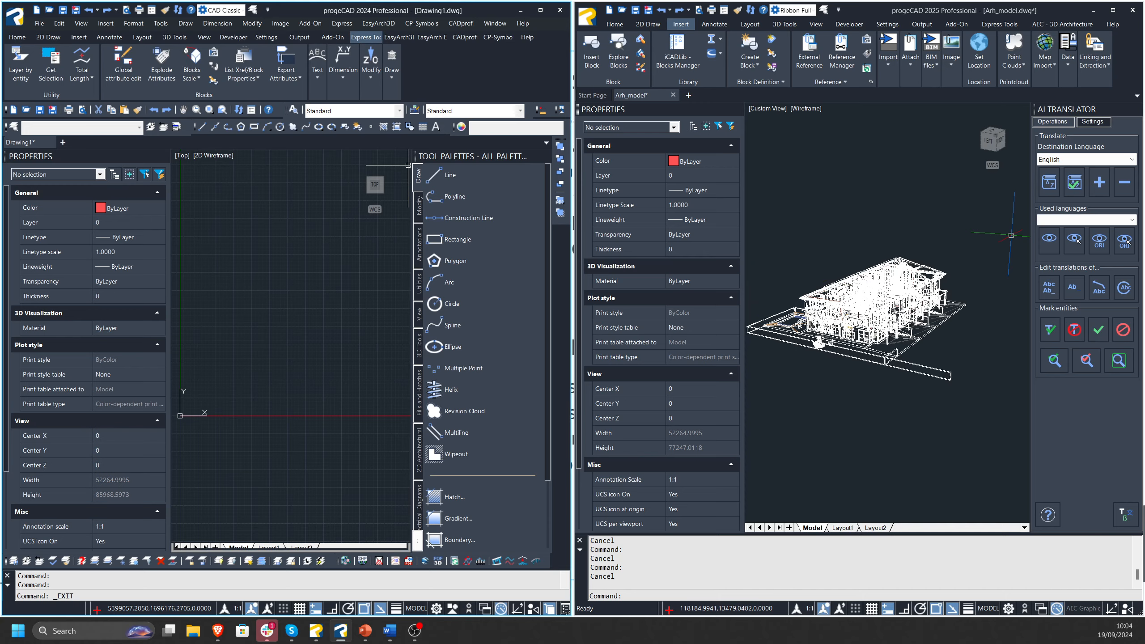
drag(878, 6, 686, 1)
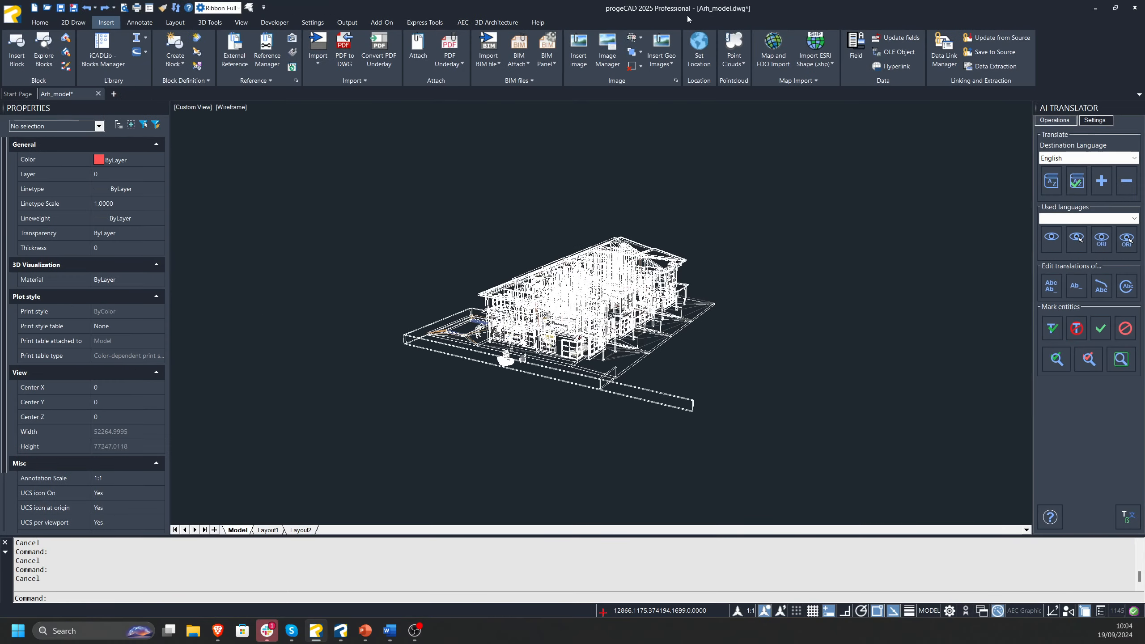
Close Arh_model.dwg without saving and create a new drawing from the pcadISO (Metric).dwt template.
click(98, 93)
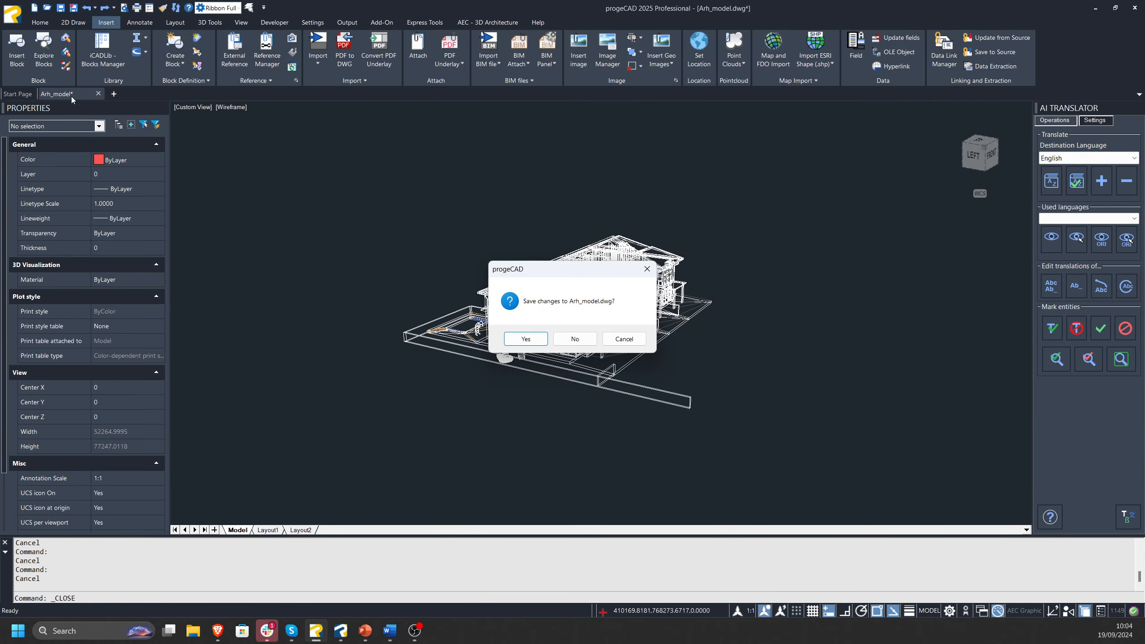
click(594, 339)
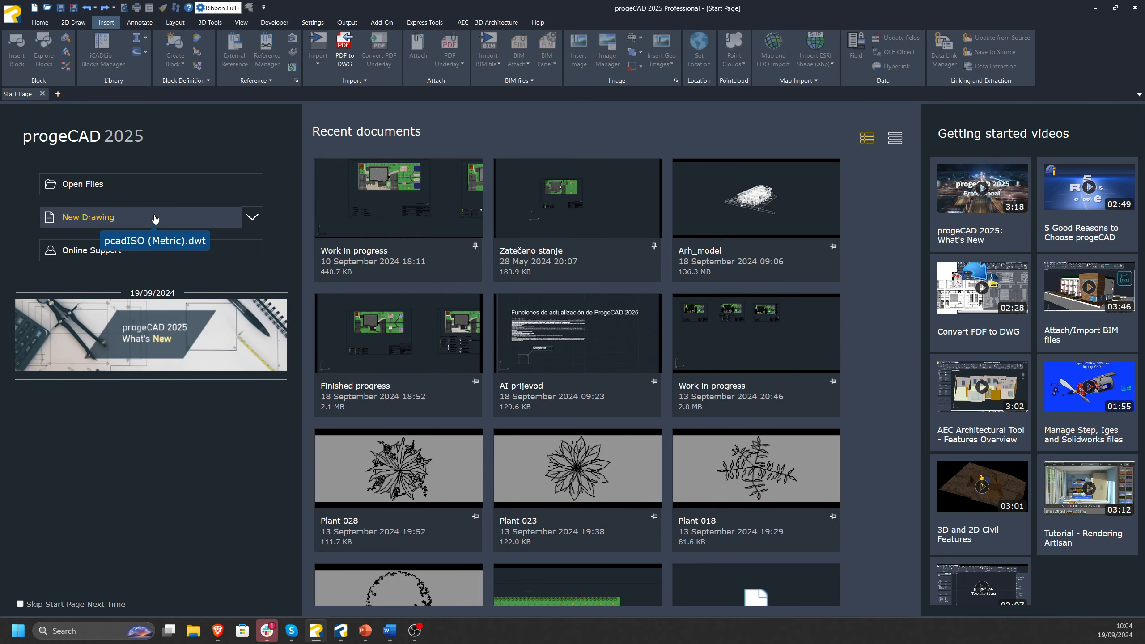
click(167, 219)
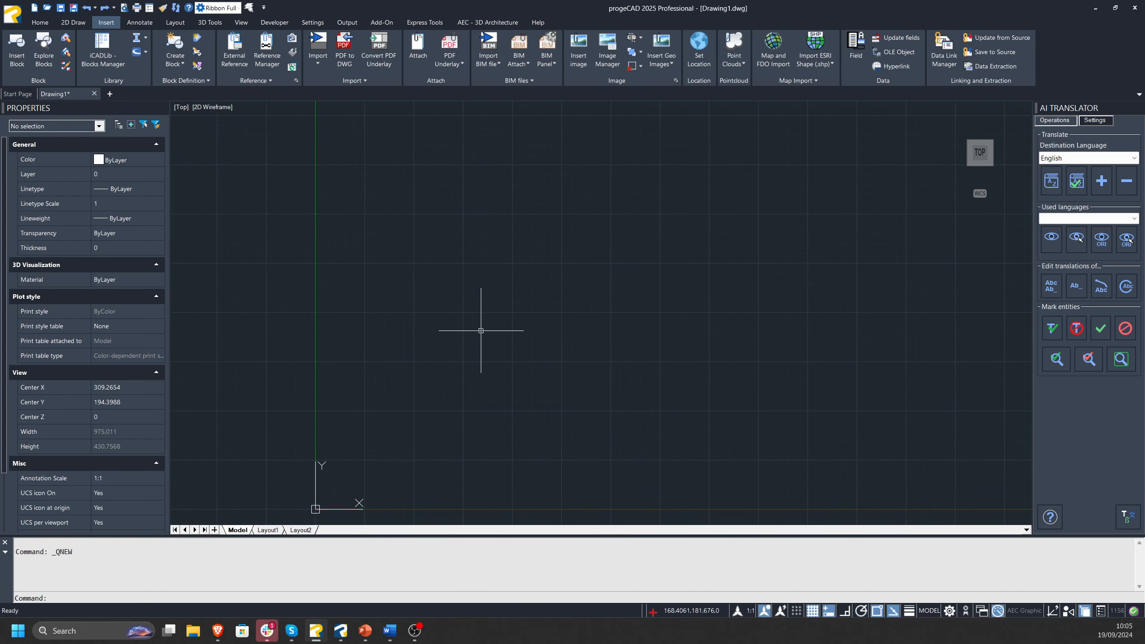
mouse_move(501, 343)
middle_down()
mouse_move(463, 307)
mouse_move(436, 317)
middle_up()
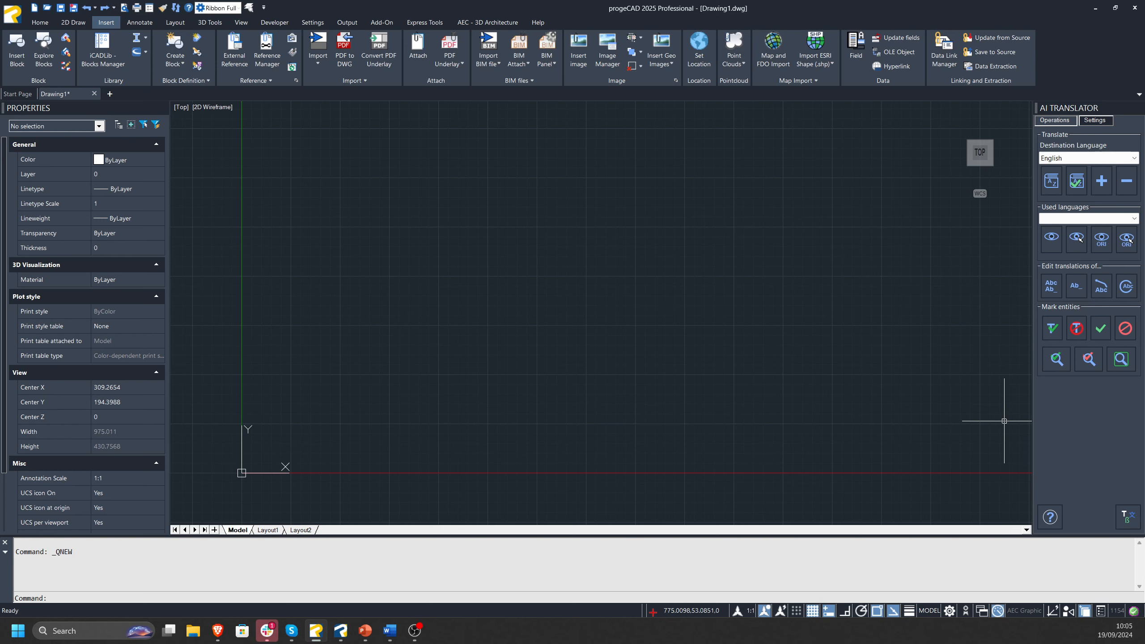
Switch to progeCAD 2024, finish closing it without saving Drawing1.dwg, and return to the new drawing in progeCAD 2025.
key(alt+Tab)
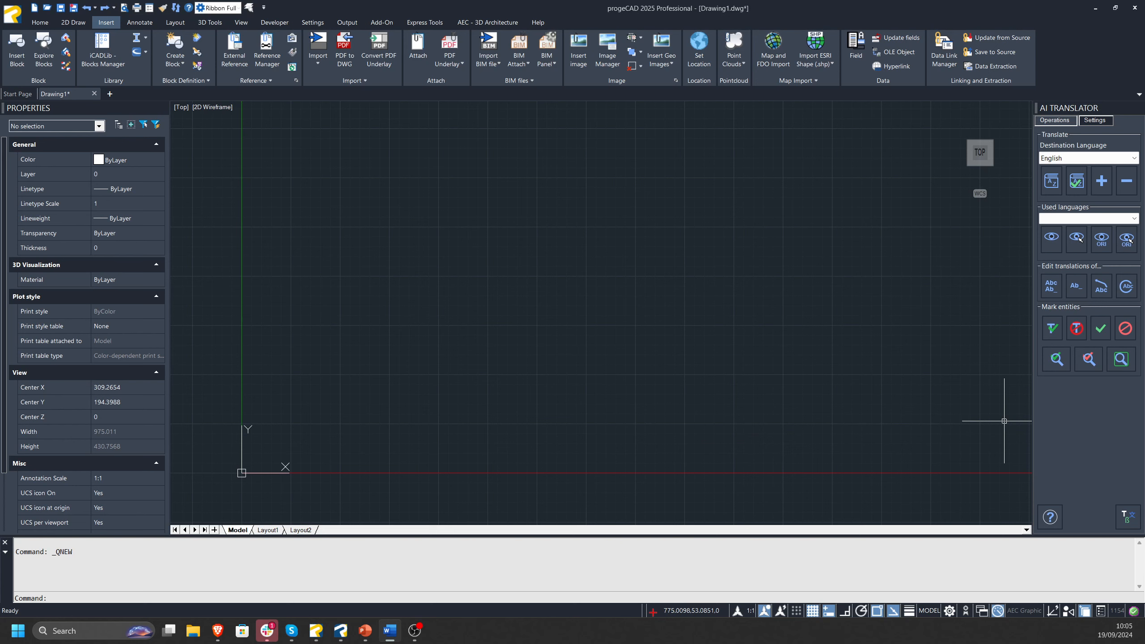
key(alt+Tab)
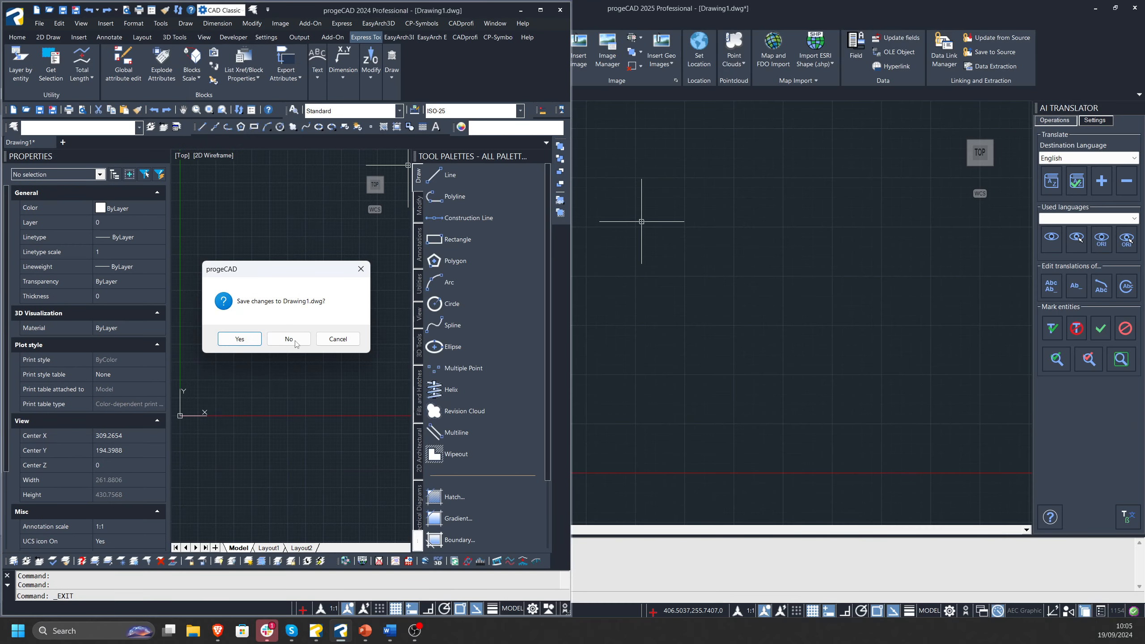
click(288, 339)
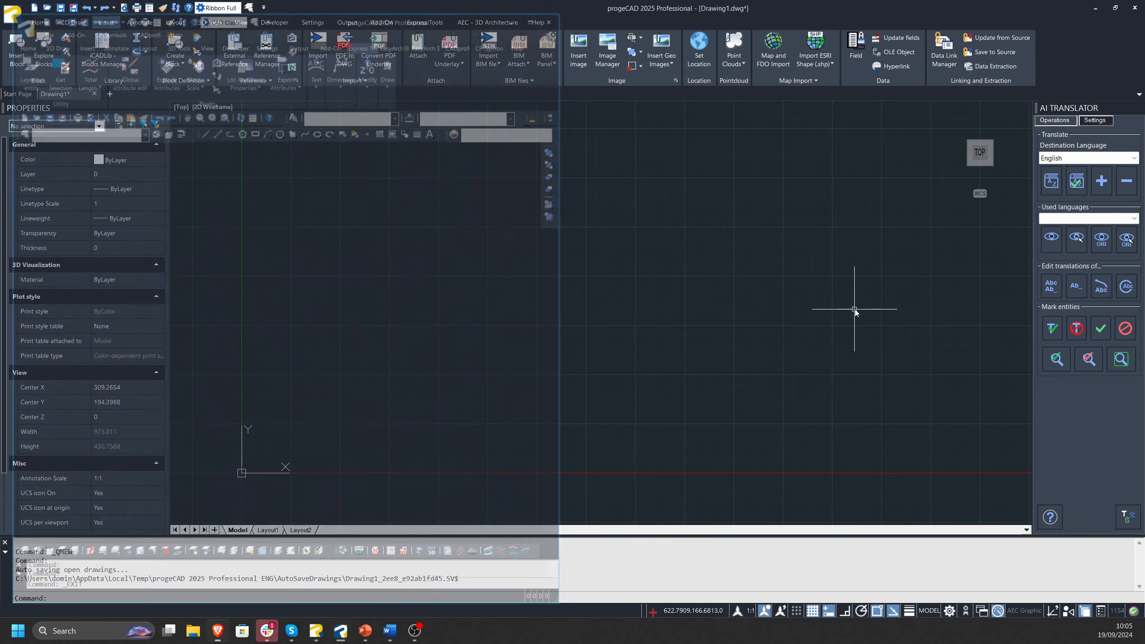
click(851, 312)
middle_drag(718, 371, 714, 361)
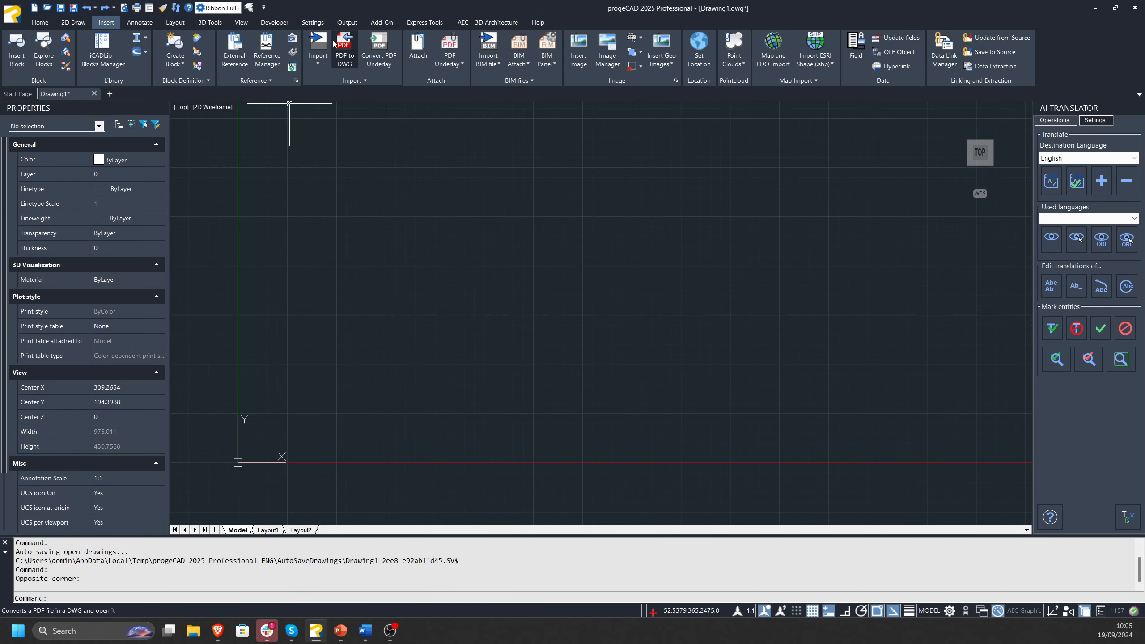
Draw two separate rectangles above the origin, a larger one and a smaller one beside it.
click(425, 22)
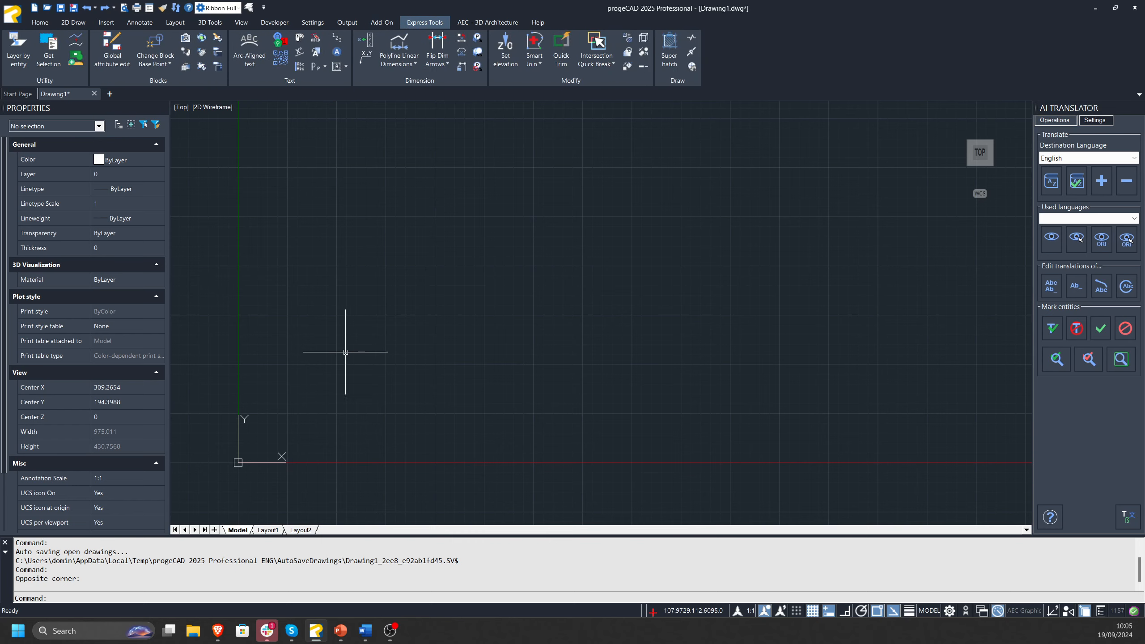
middle_drag(356, 352, 372, 341)
text(REC)
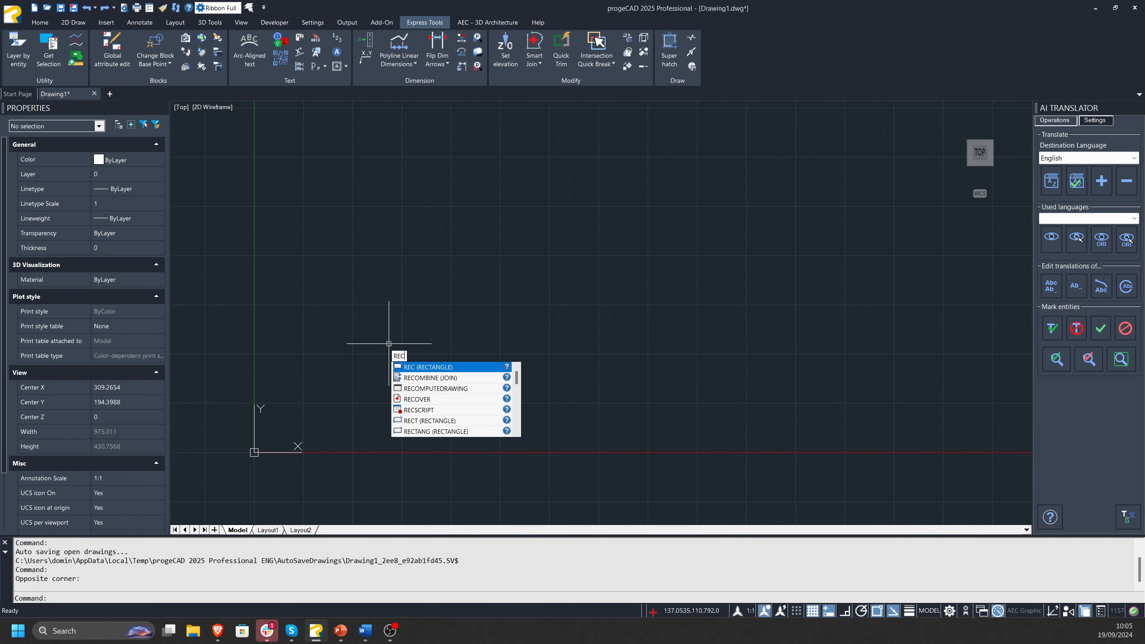
key(Return)
click(378, 253)
click(467, 312)
key(Return)
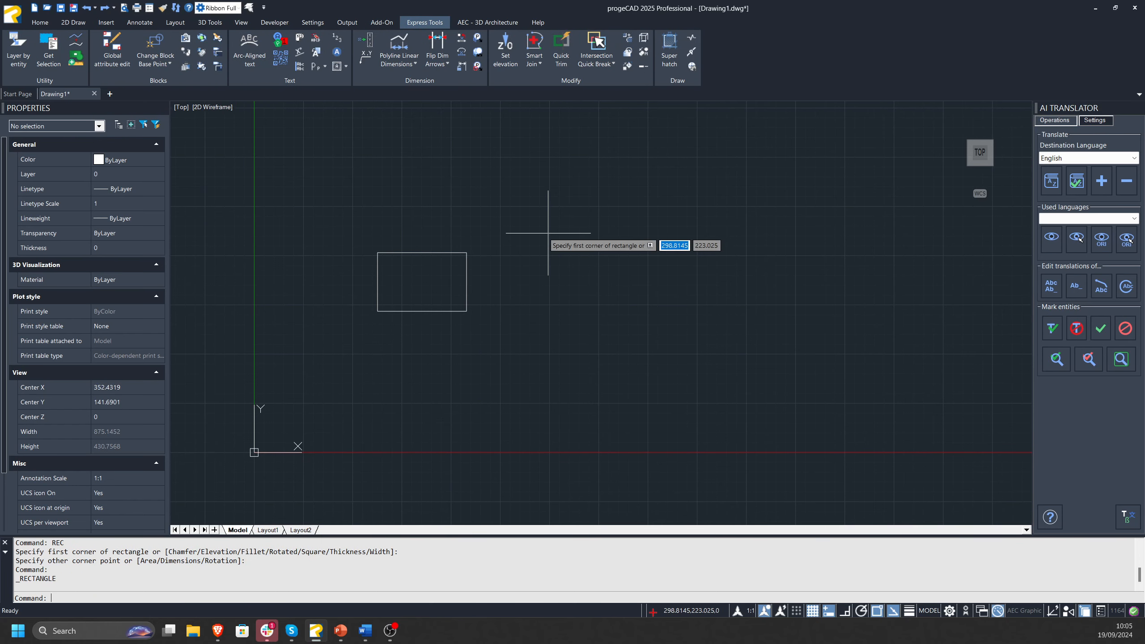
click(548, 236)
click(599, 273)
Draw a large circle centred below the two rectangles so that it overlaps both of them.
text(RE)
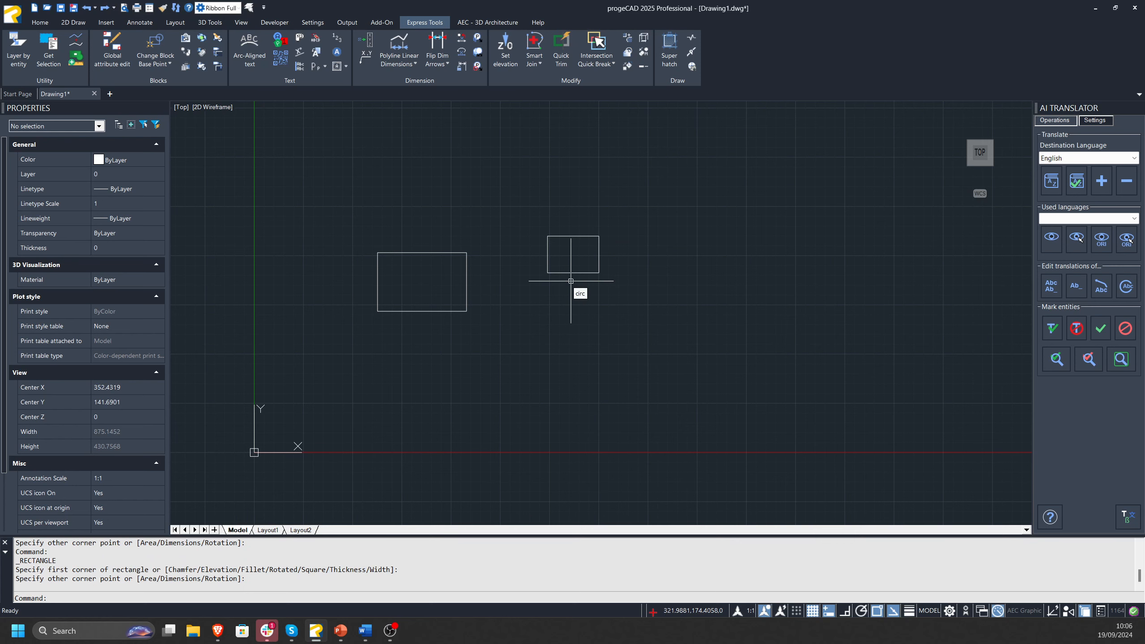
text(circ)
key(Return)
click(498, 362)
click(593, 424)
key(Escape)
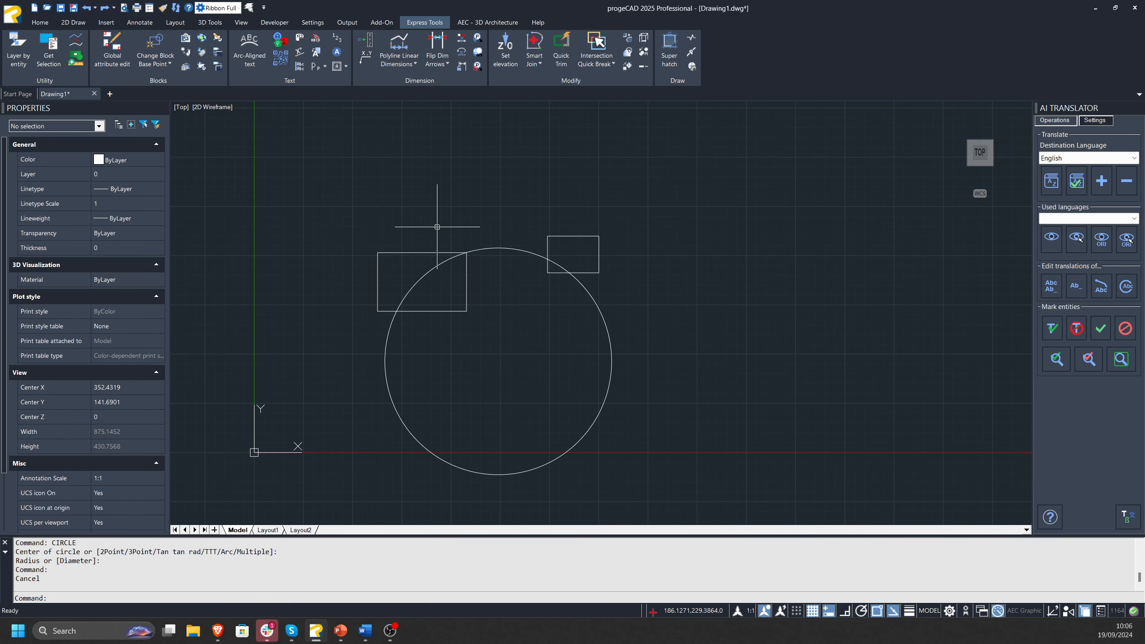
key(Escape)
key(Escape)
Display the options of the Layer by entity command and leave it without choosing one.
scroll(447, 285, up, 5)
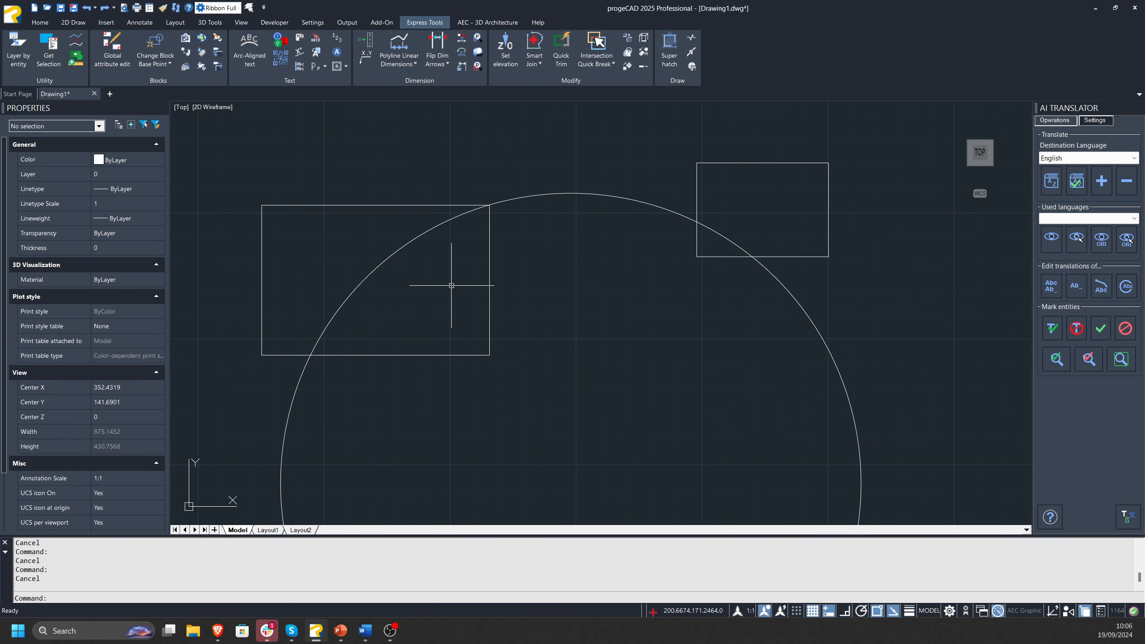
click(22, 65)
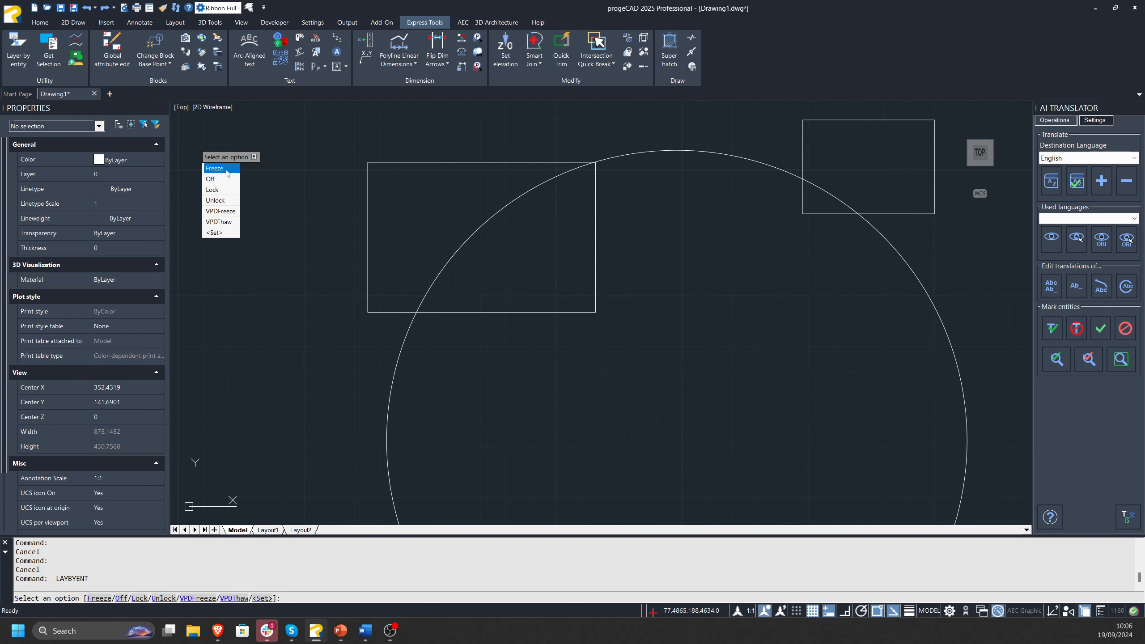
key(Escape)
key(Escape)
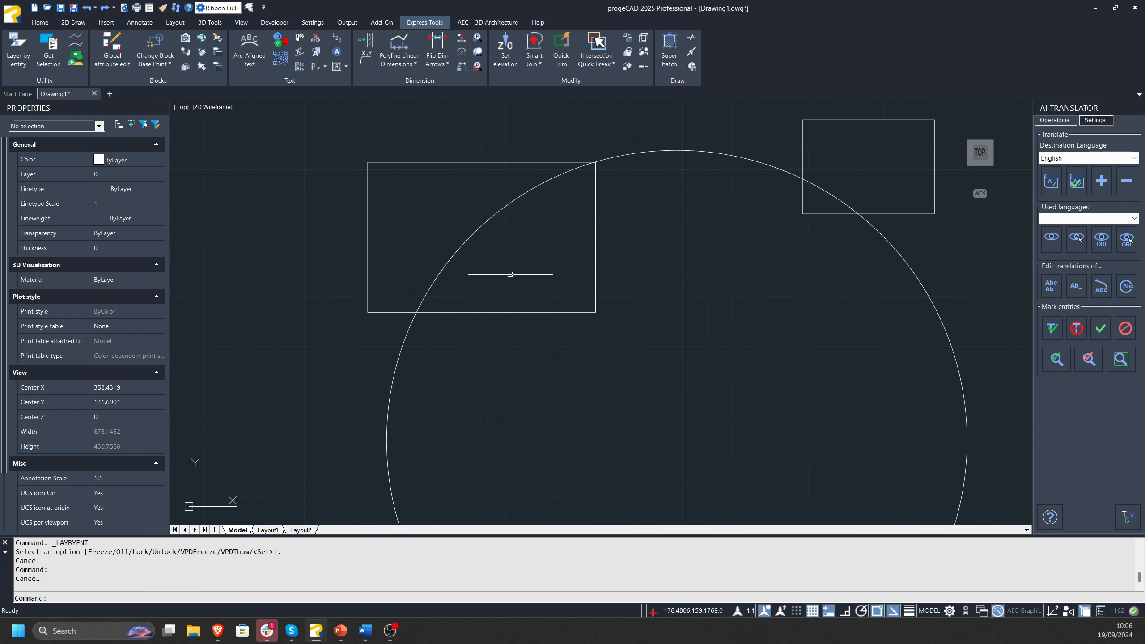
Use Get Selection with the circle as source layer and the smaller rectangle as entity type, and clear the resulting selection.
scroll(379, 203, down, 4)
click(57, 63)
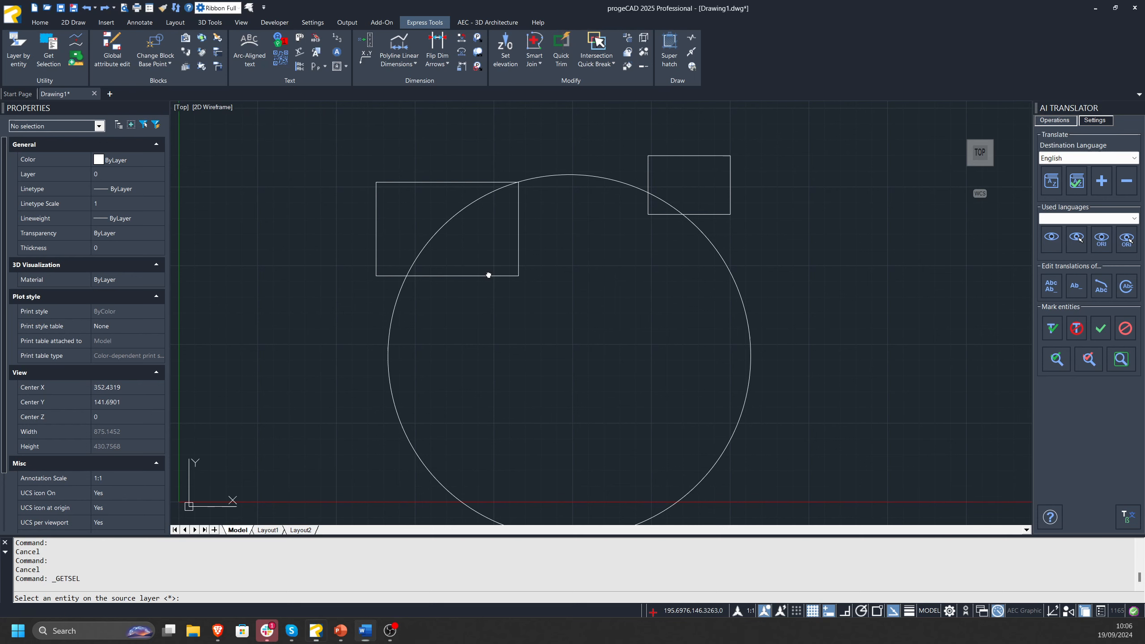
middle_drag(488, 273, 479, 274)
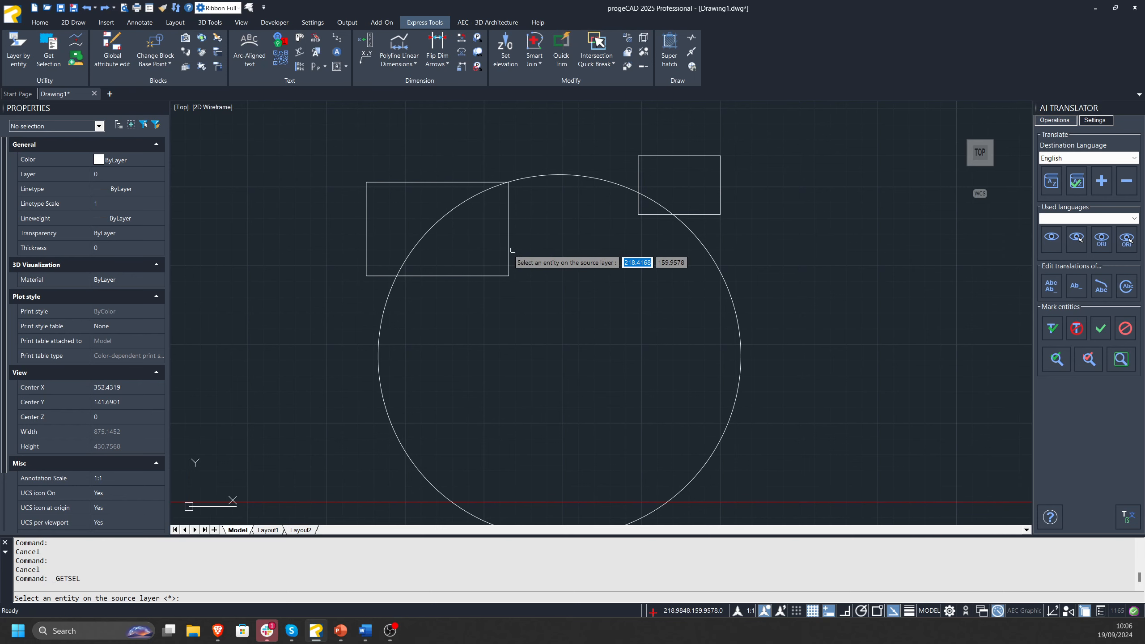
click(556, 174)
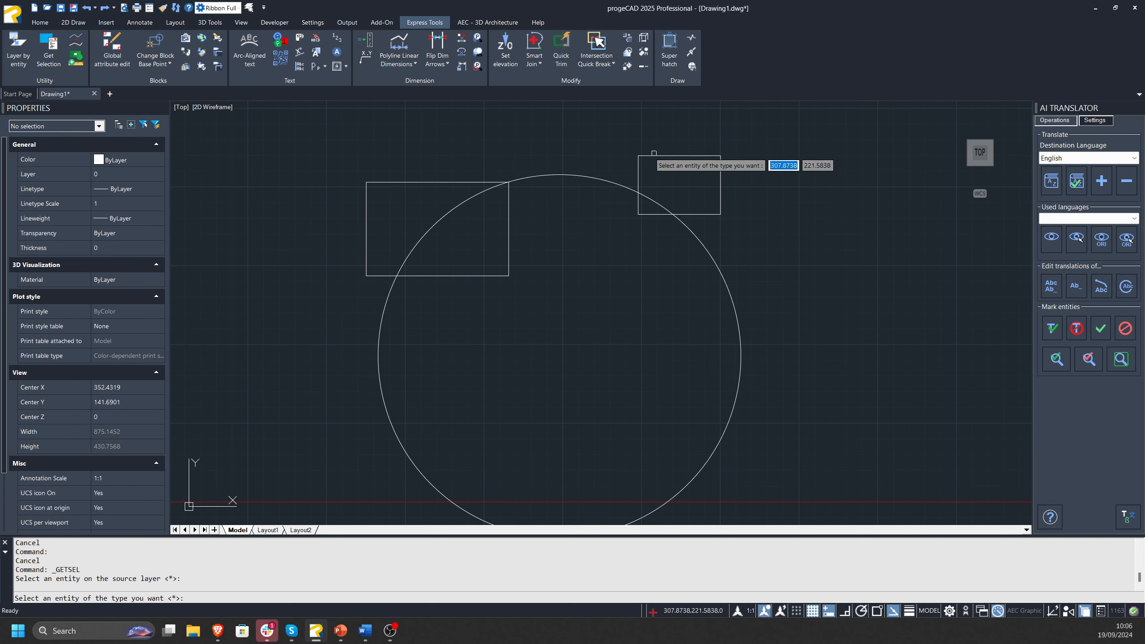
click(692, 156)
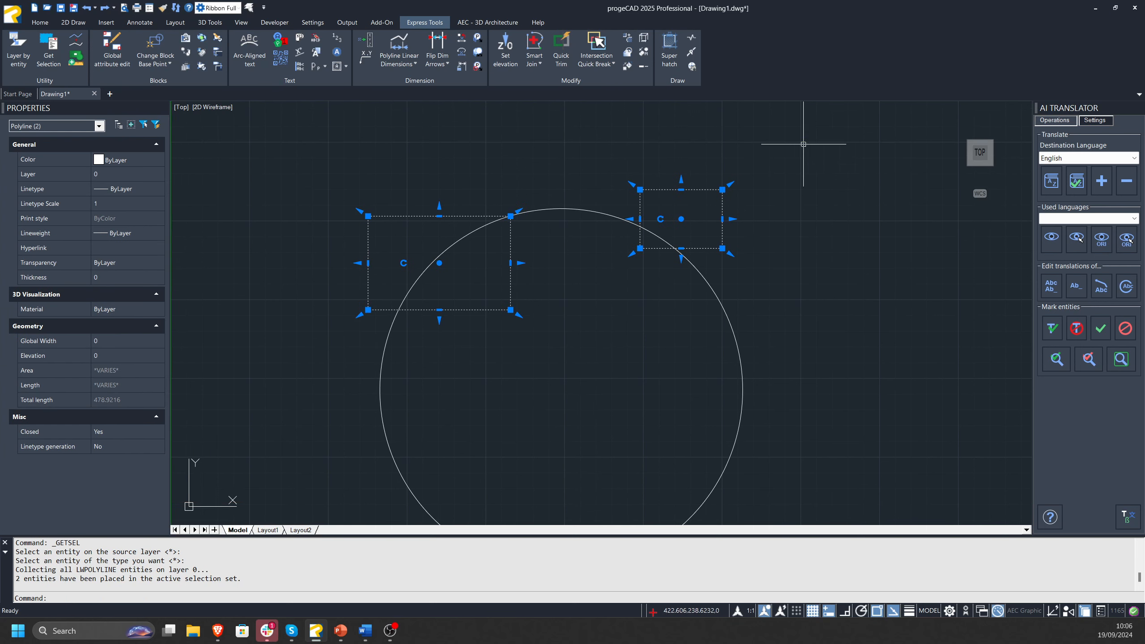
key(Escape)
key(Escape)
key(Escape)
middle_drag(479, 233, 457, 259)
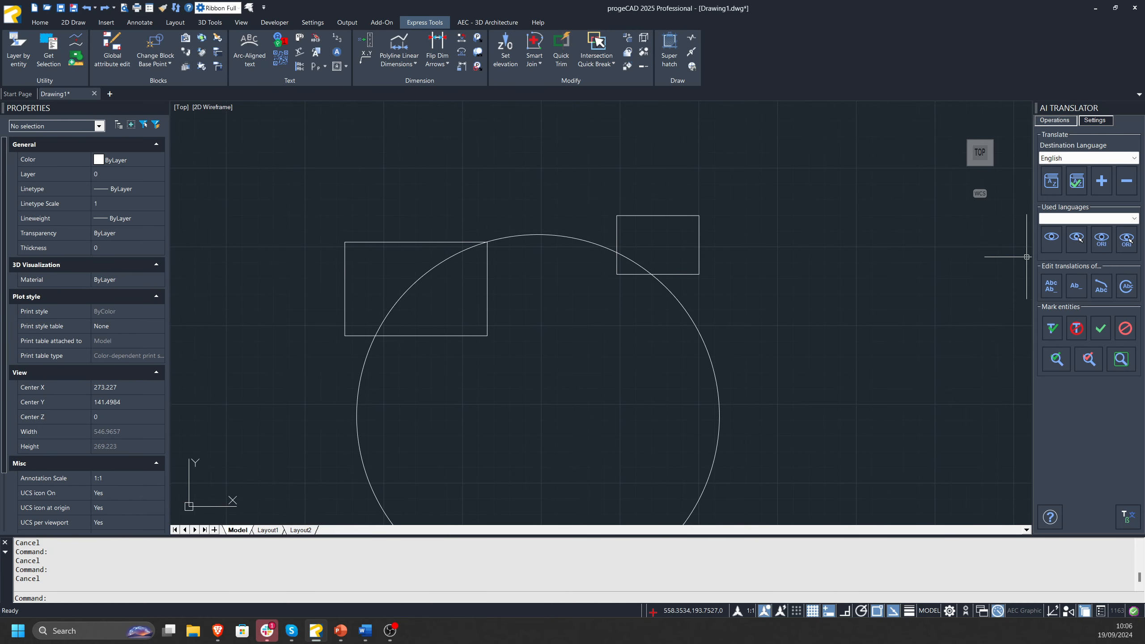
key(alt+Tab)
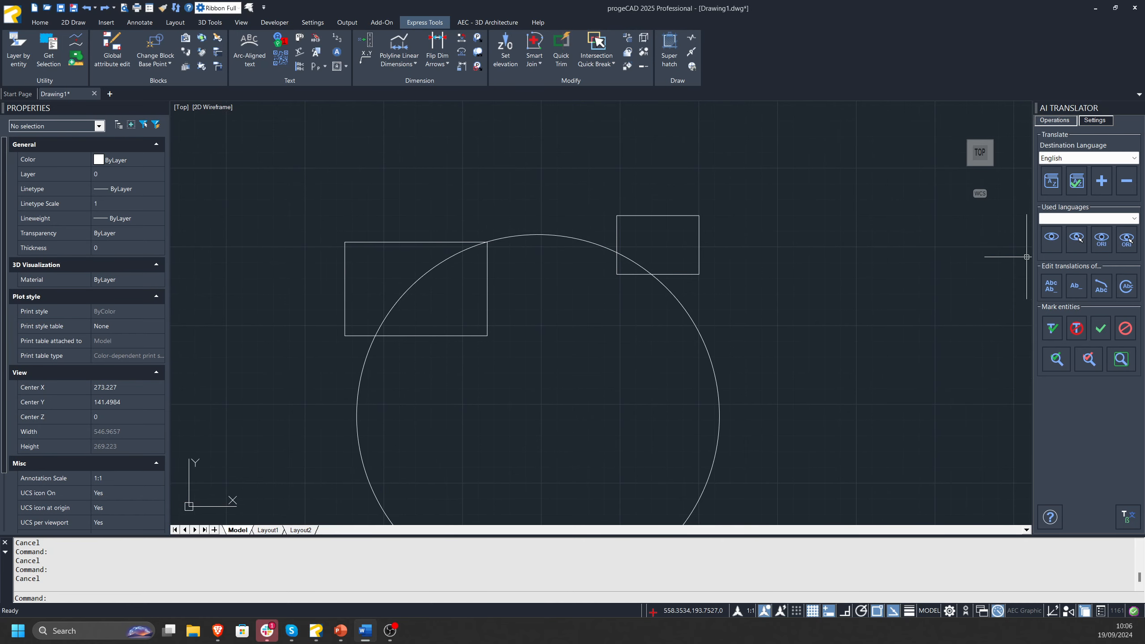
middle_drag(531, 235, 537, 211)
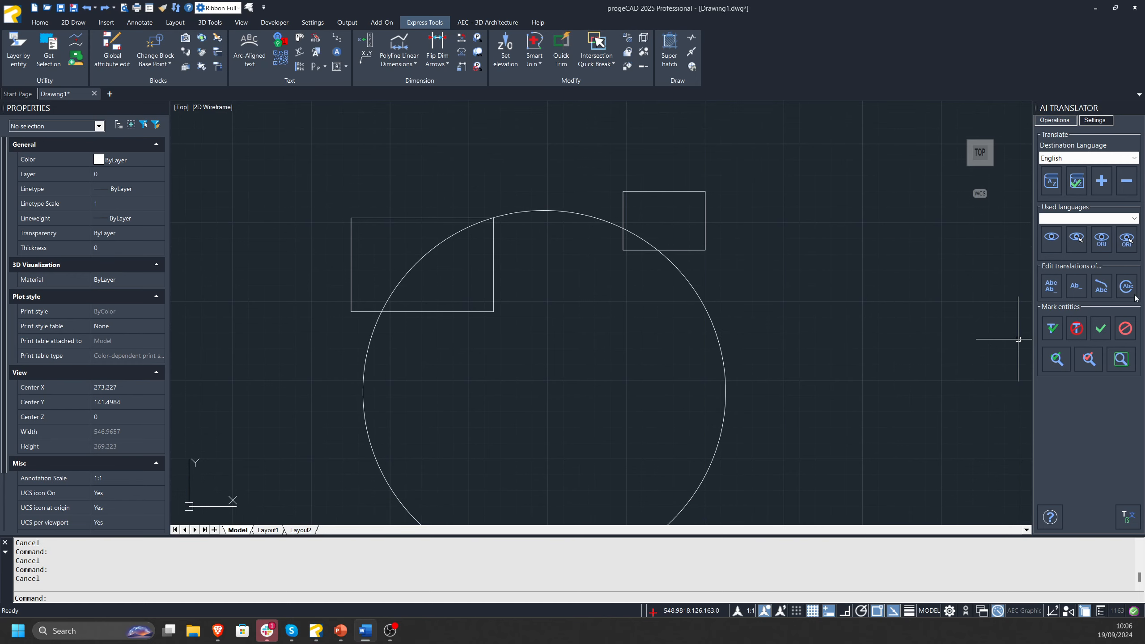
click(80, 43)
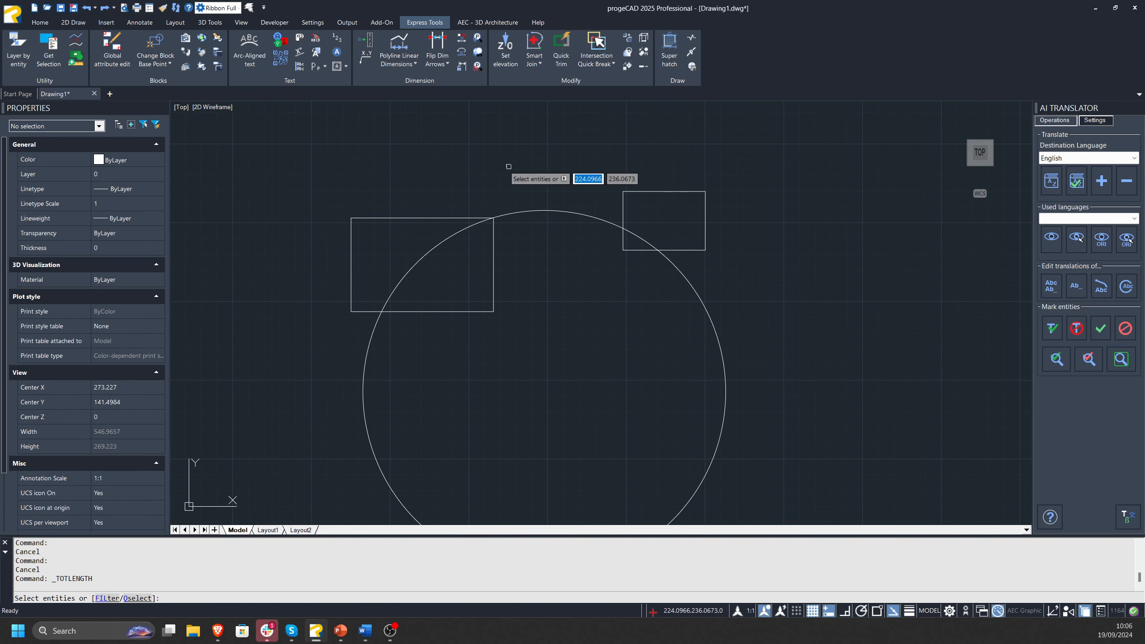
key(Escape)
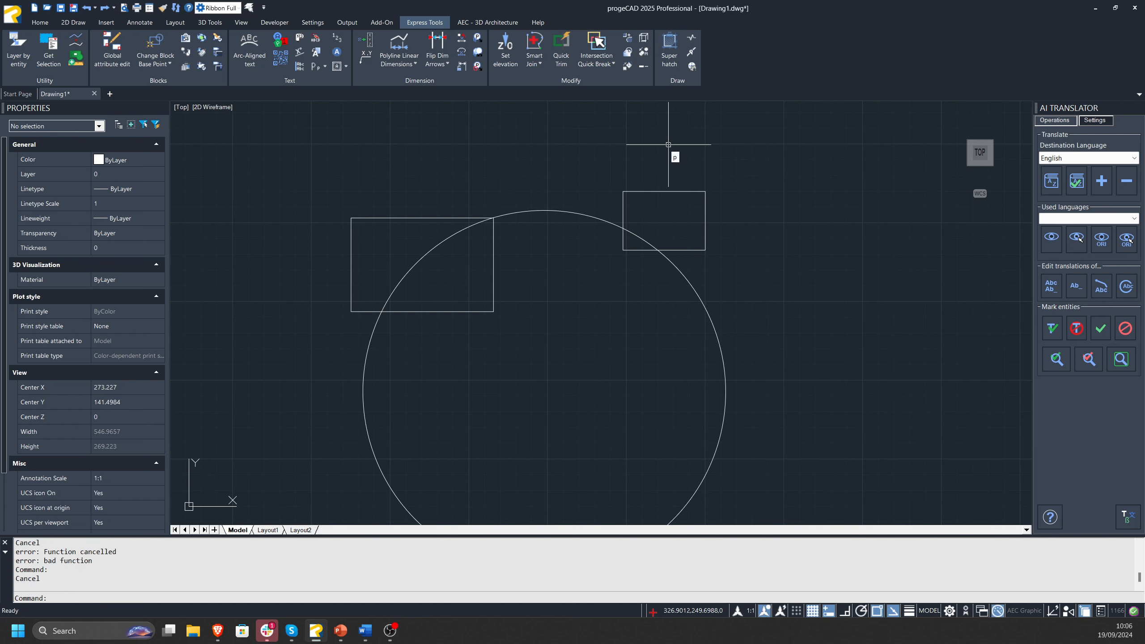
Draw an open five-segment polyline about 573 units long, up and to the right of the smaller rectangle.
key(Escape)
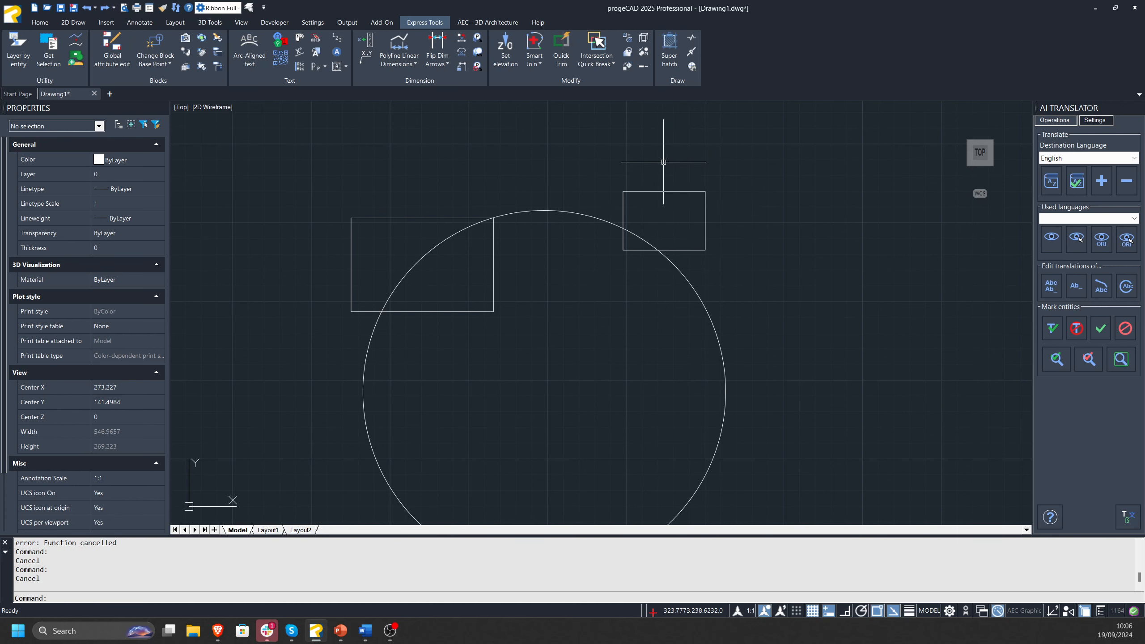
text(poly)
key(Down)
key(Down)
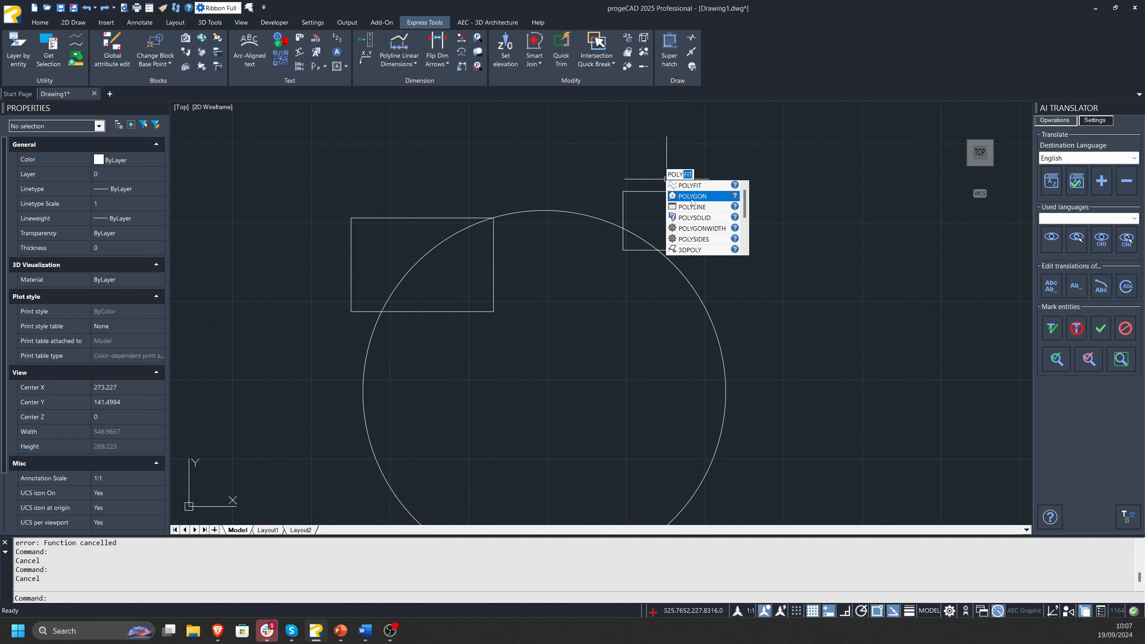
key(Return)
middle_drag(738, 159, 536, 364)
click(861, 267)
click(854, 373)
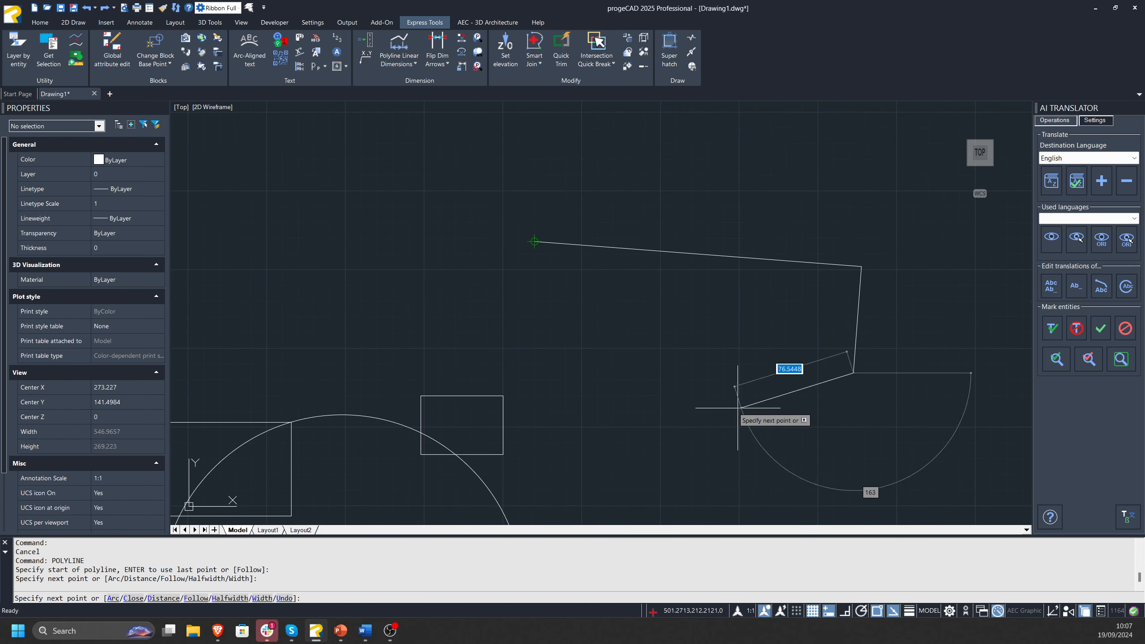
click(735, 407)
click(558, 294)
click(424, 306)
key(Return)
Measure the polyline's total length with the Total Length tool and clear the selection.
click(586, 236)
click(565, 270)
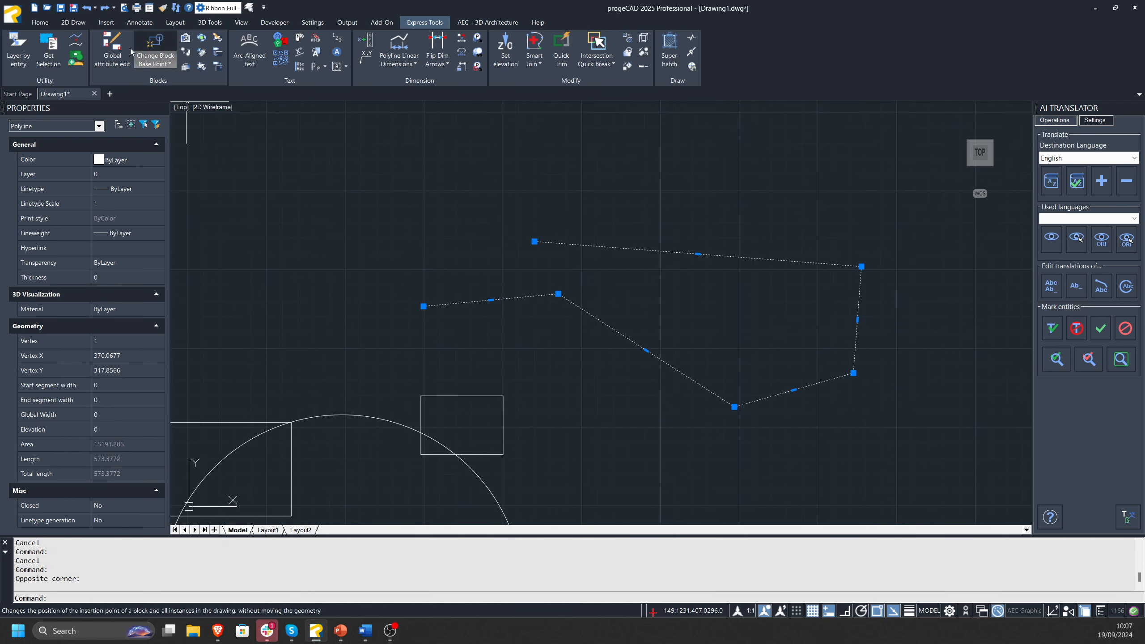
click(76, 41)
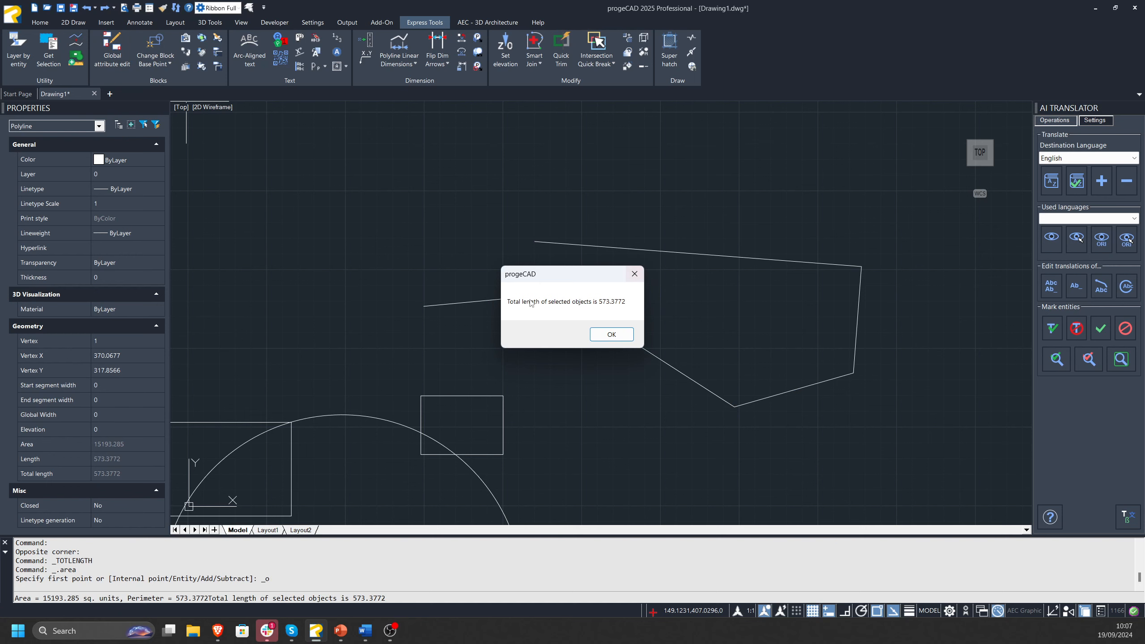
click(610, 333)
key(Escape)
key(Escape)
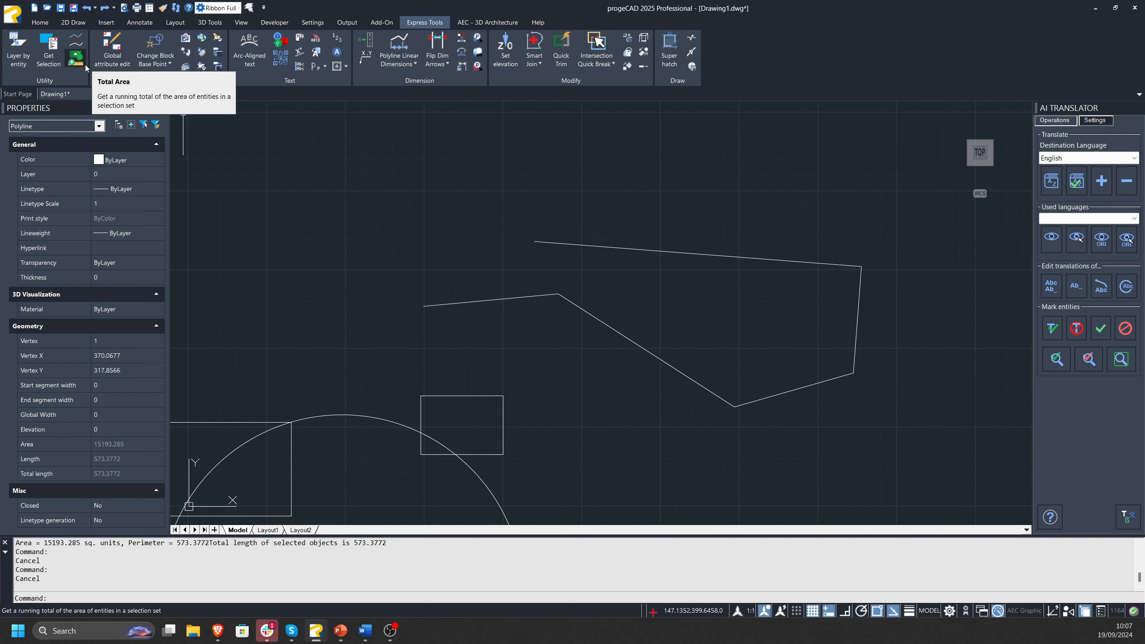
Erase the open polyline above the rectangles.
scroll(724, 249, down, 2)
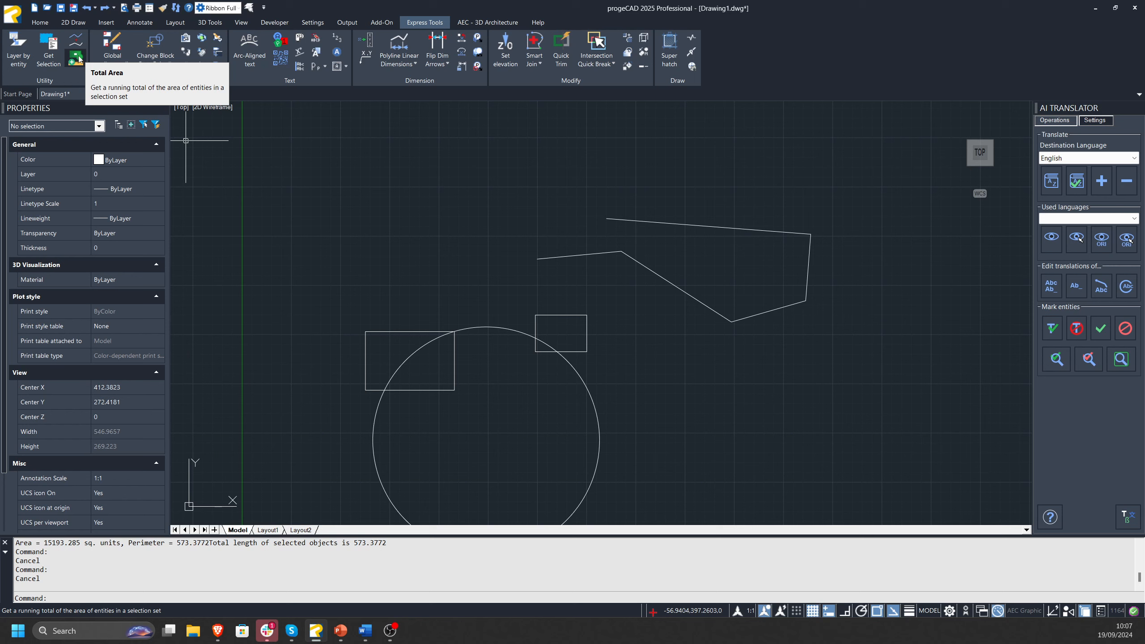
click(767, 205)
click(652, 264)
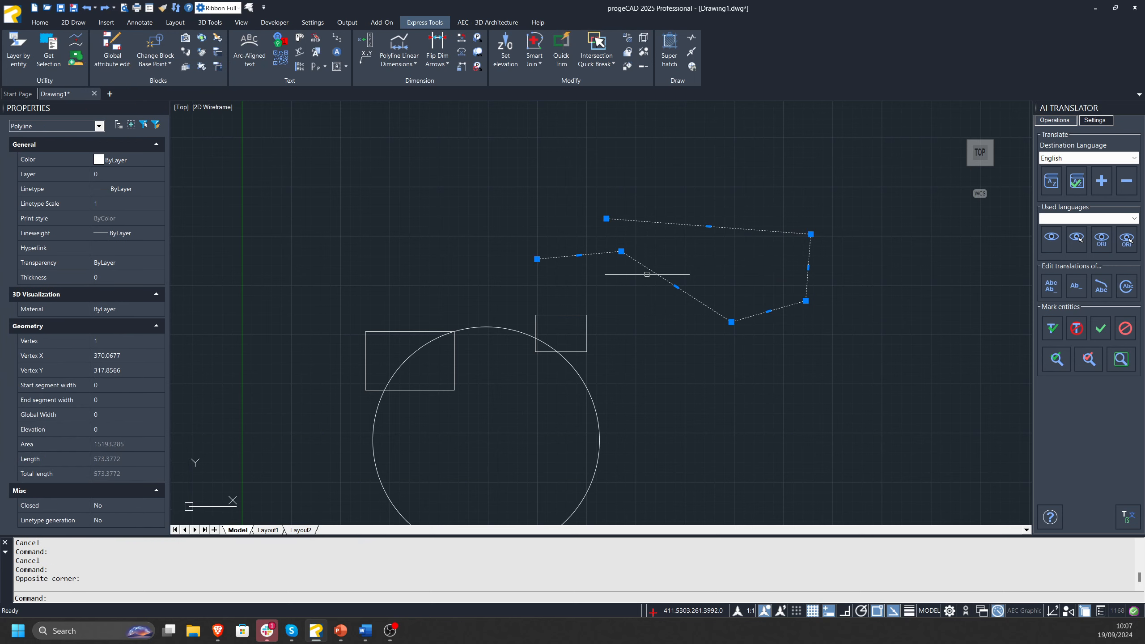
key(Delete)
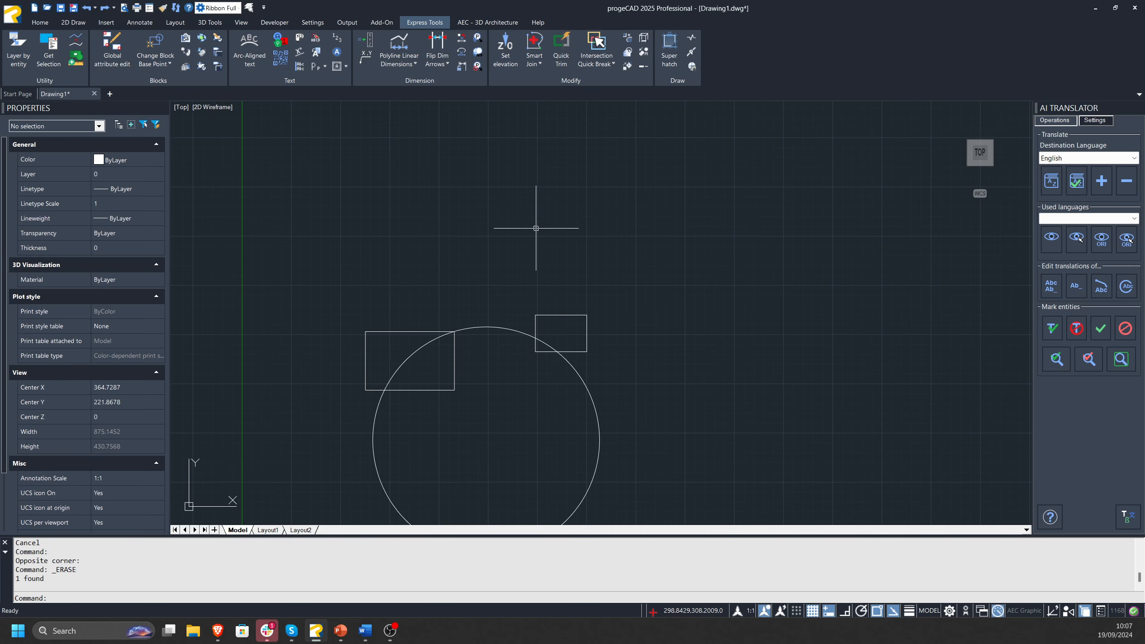
middle_drag(529, 222, 524, 210)
middle_drag(703, 218, 724, 308)
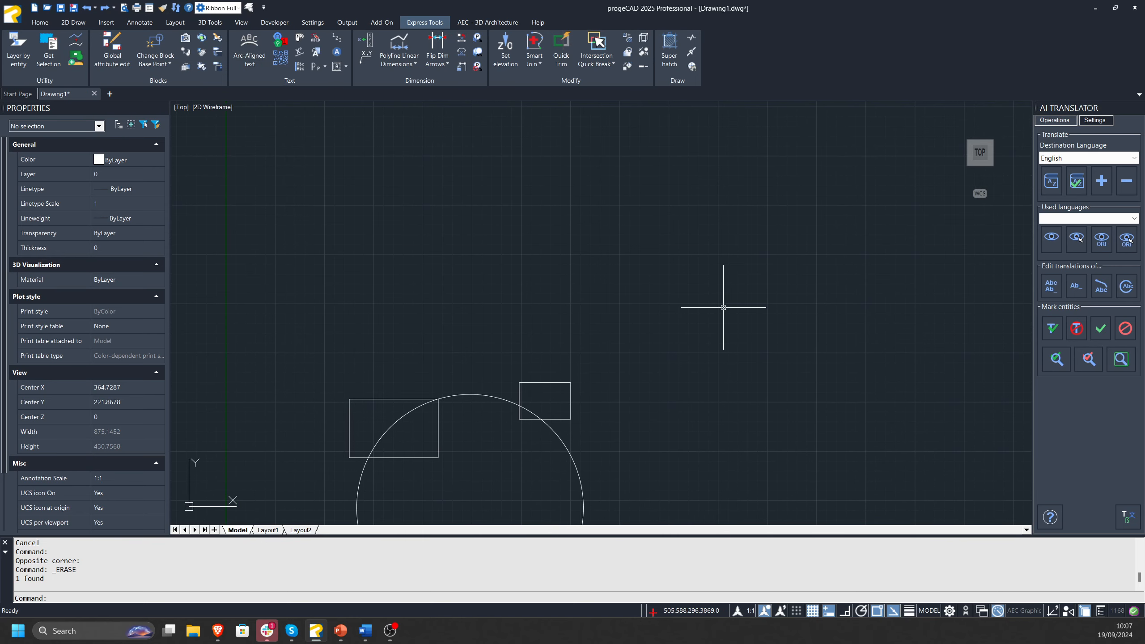
middle_drag(598, 310, 439, 327)
text(ccir)
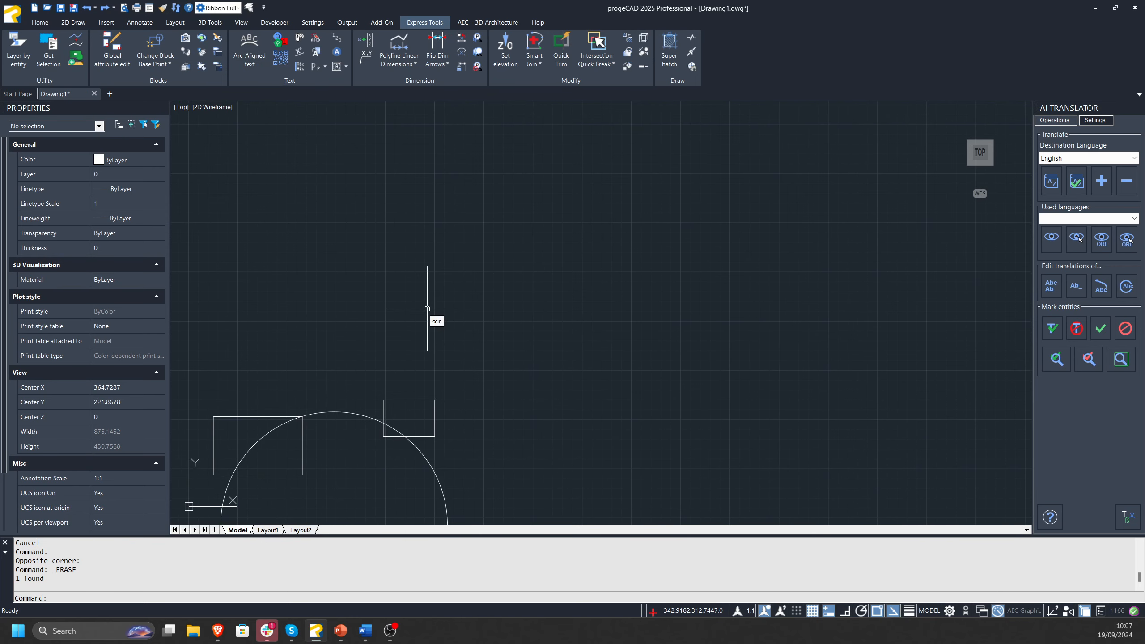
key(BackSpace)
key(BackSpace)
key(BackSpace)
key(BackSpace)
text(ARC)
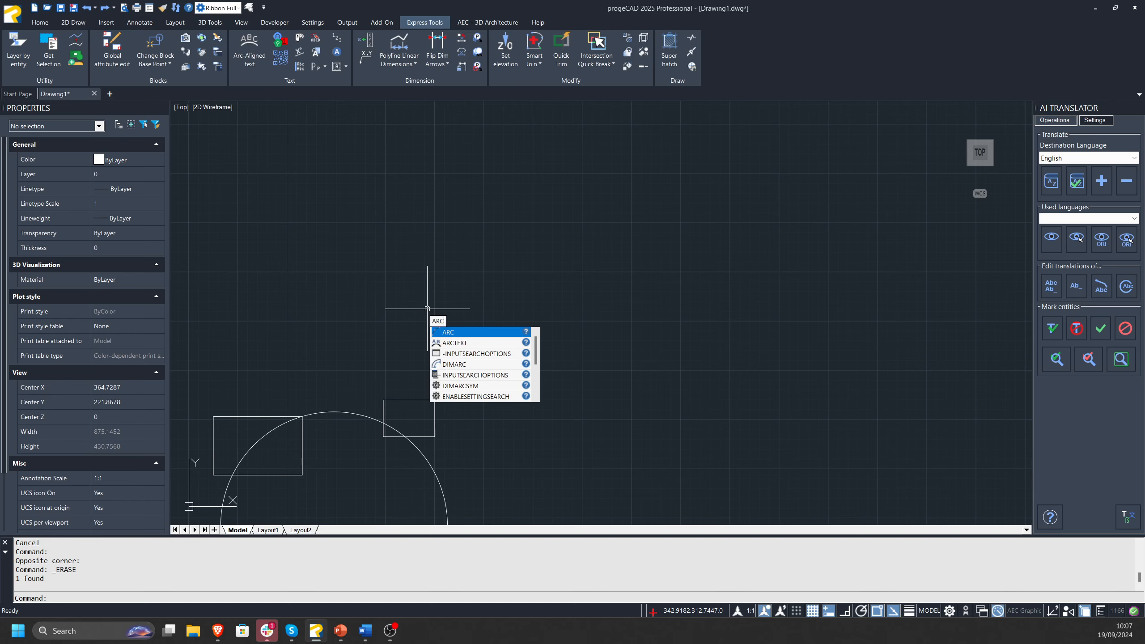
key(BackSpace)
key(BackSpace)
key(BackSpace)
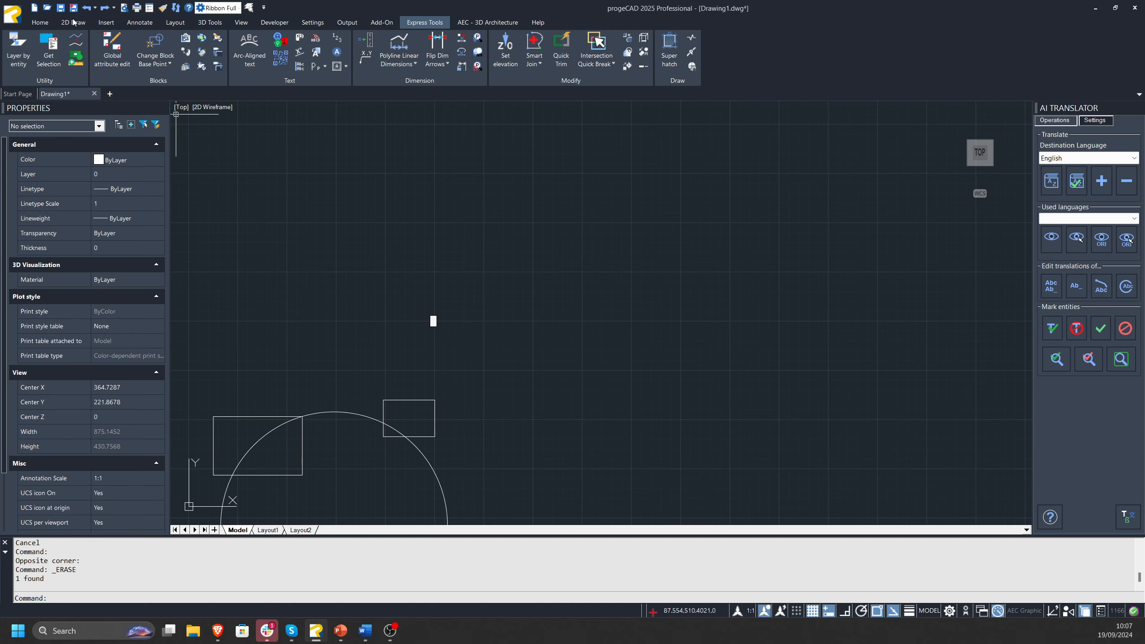
Draw a wide, shallow three-point arc in the empty space up and to the right of the smaller rectangle.
click(43, 25)
click(97, 38)
click(580, 278)
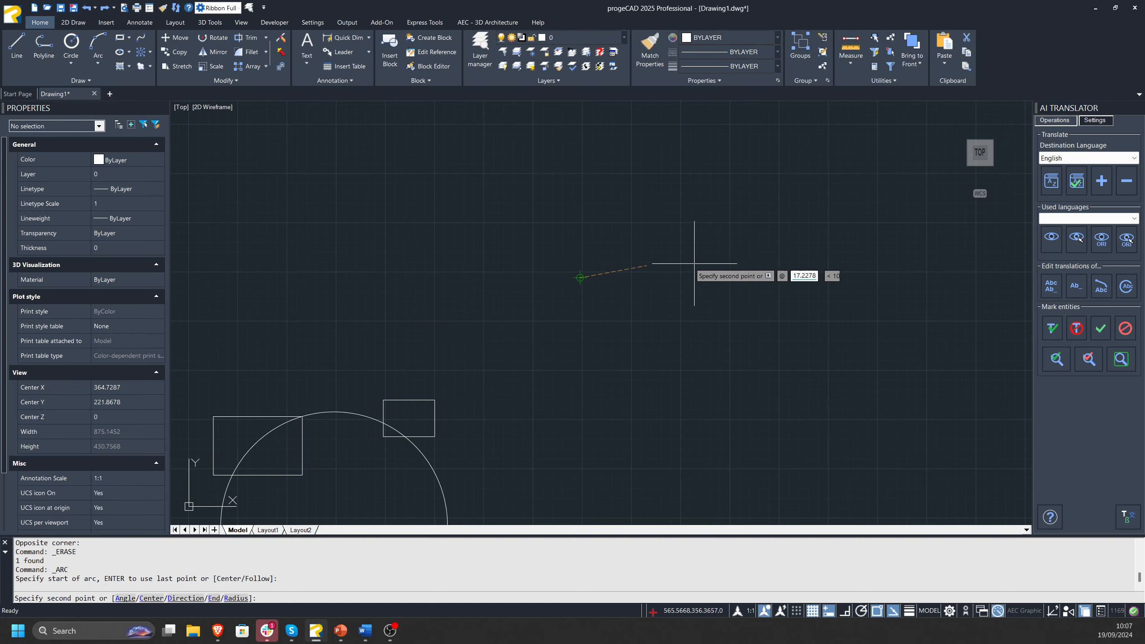
click(826, 276)
click(867, 321)
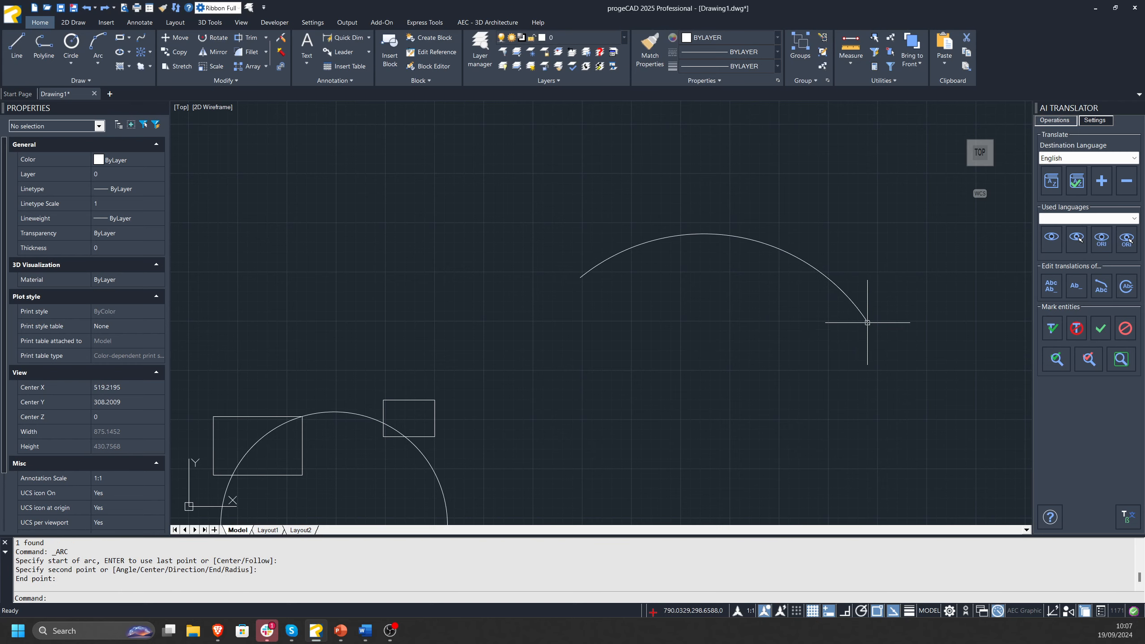
key(Escape)
key(Escape)
Start Arc-Aligned Text on the new arc and enter "Arc aligned text" as its content.
middle_drag(729, 248, 536, 216)
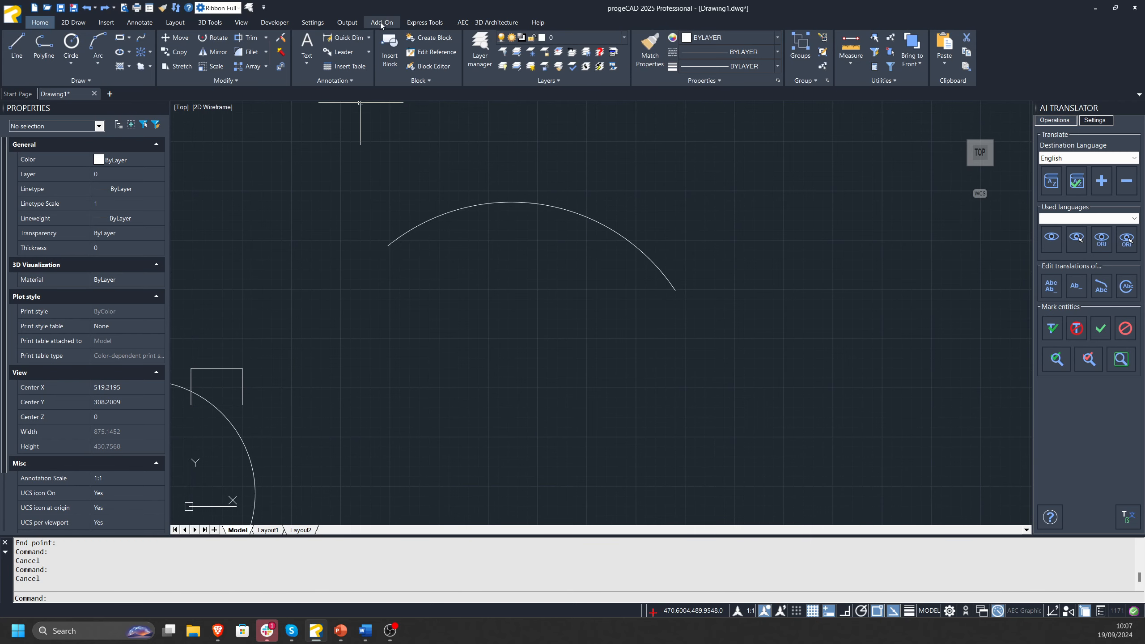
click(312, 23)
click(274, 22)
click(425, 23)
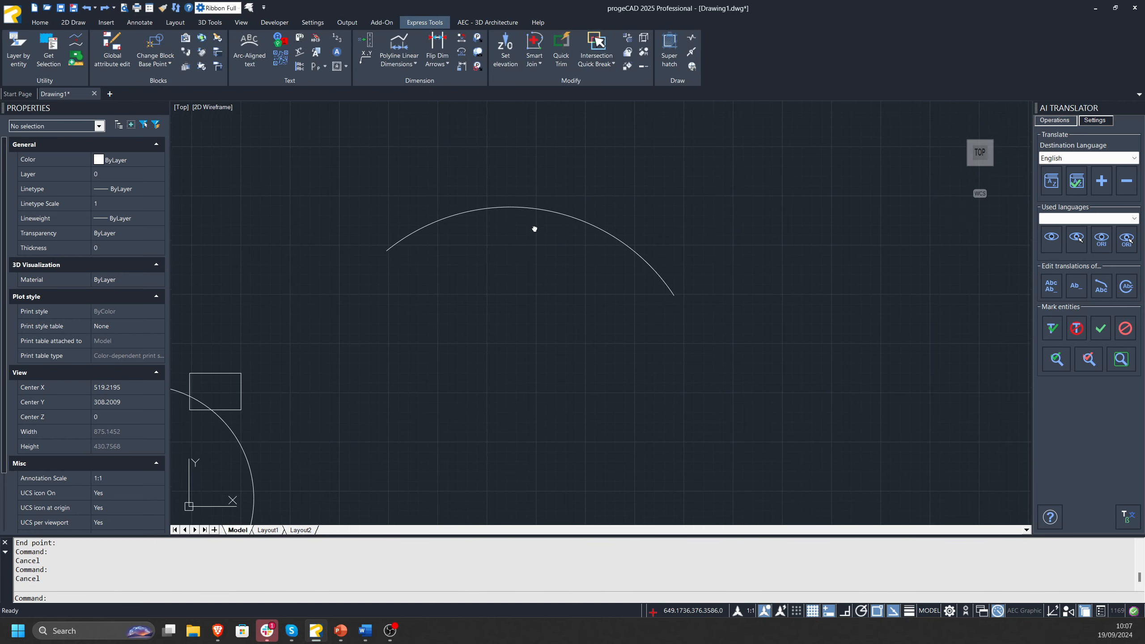
scroll(535, 227, up, 2)
scroll(399, 245, up, 1)
click(249, 50)
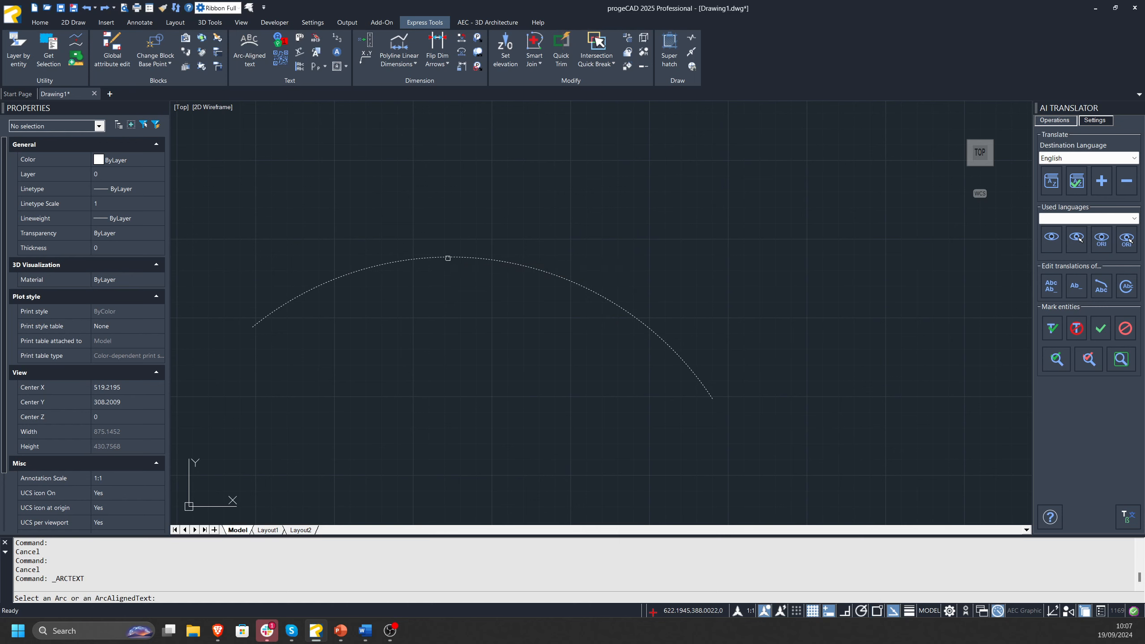
click(448, 259)
drag(356, 338, 439, 324)
click(417, 381)
text(Rac)
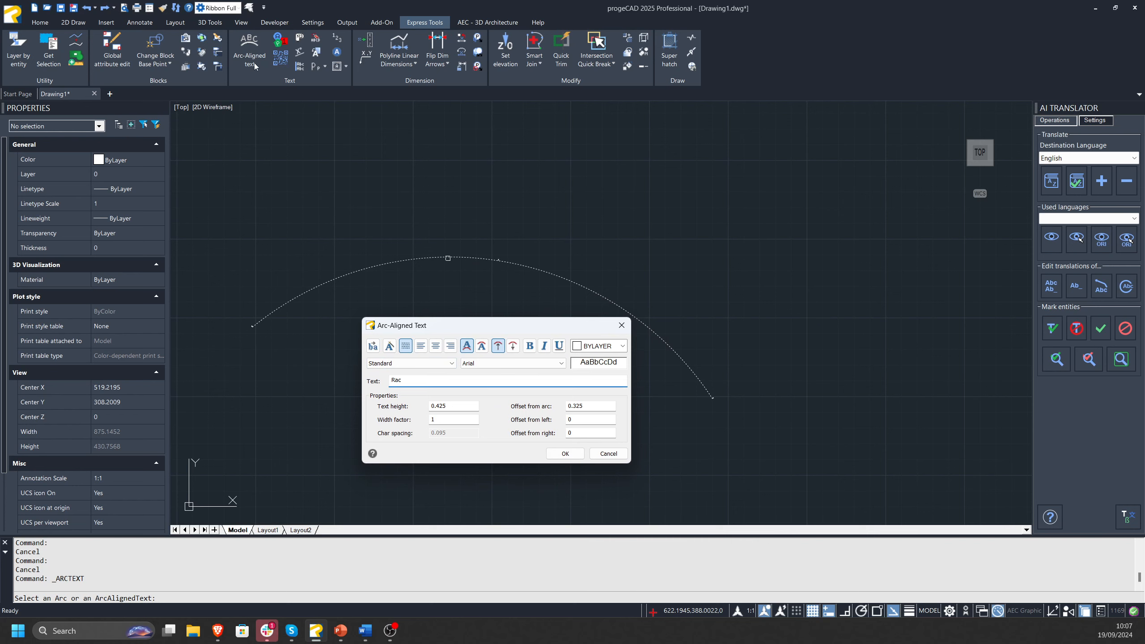
key(Caps_Lock)
key(BackSpace)
key(BackSpace)
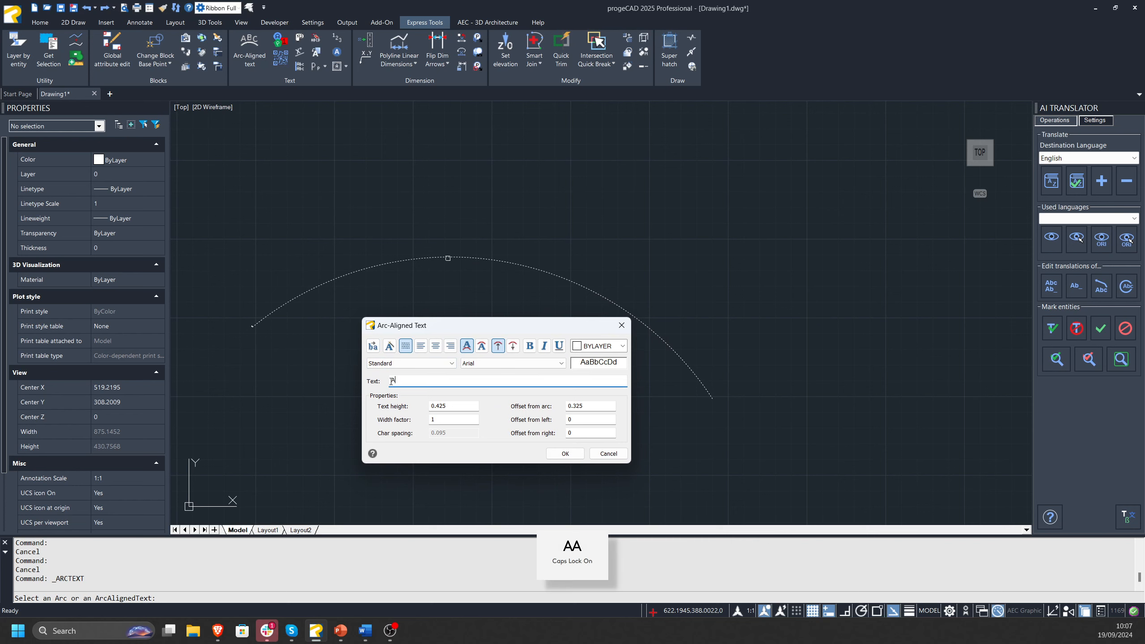
text(Arc aligned text)
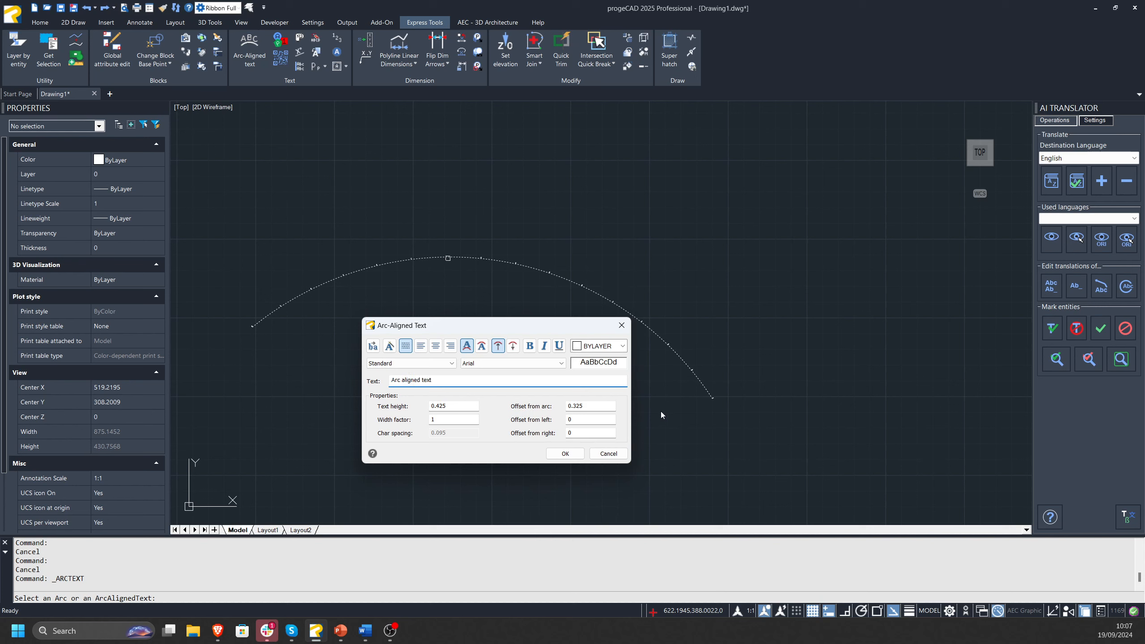
Set the arc-aligned text's offsets from left and from right to 20 each.
click(596, 417)
text(20)
click(596, 434)
text(20)
Try text heights of 15 and 50, settle on 25, and create the arc-aligned text.
click(461, 407)
text(15)
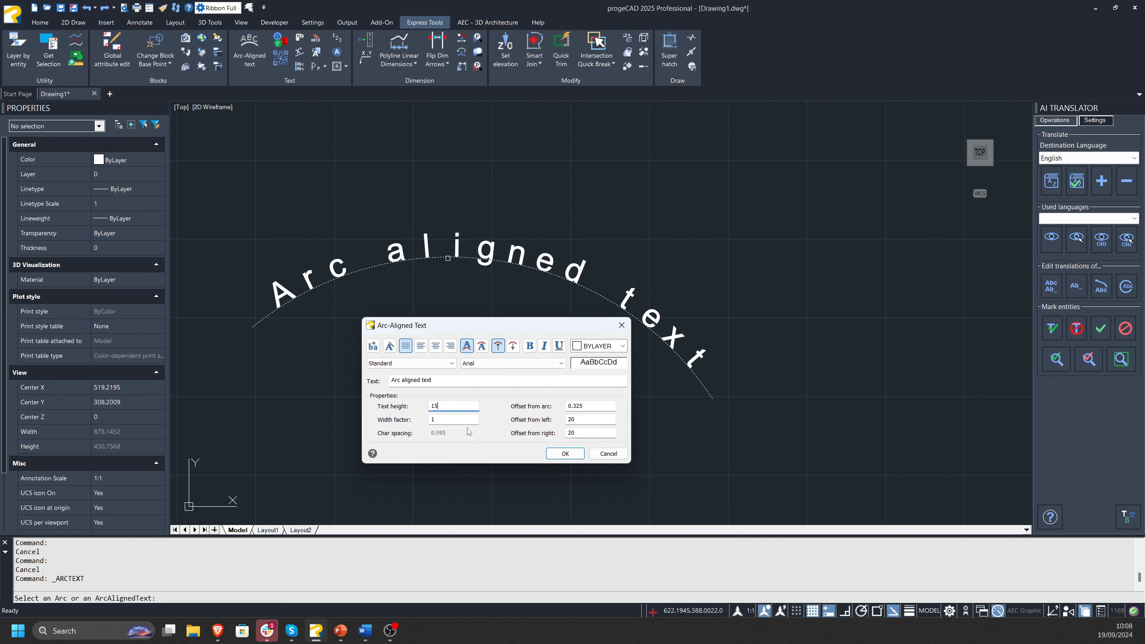
key(BackSpace)
key(BackSpace)
text(50)
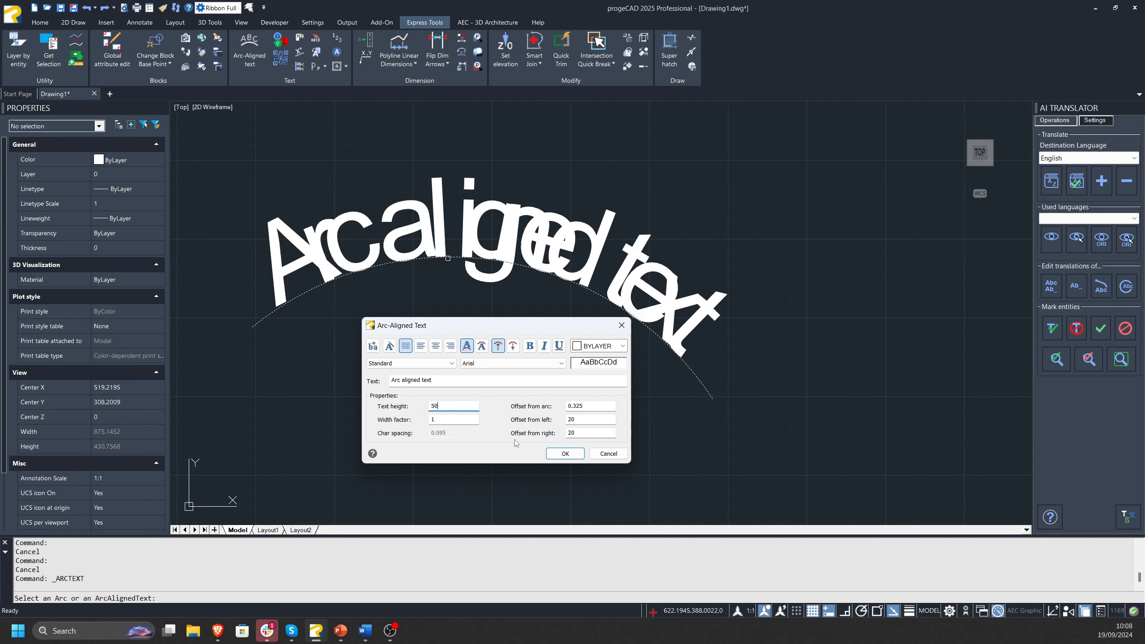
key(BackSpace)
key(BackSpace)
text(25)
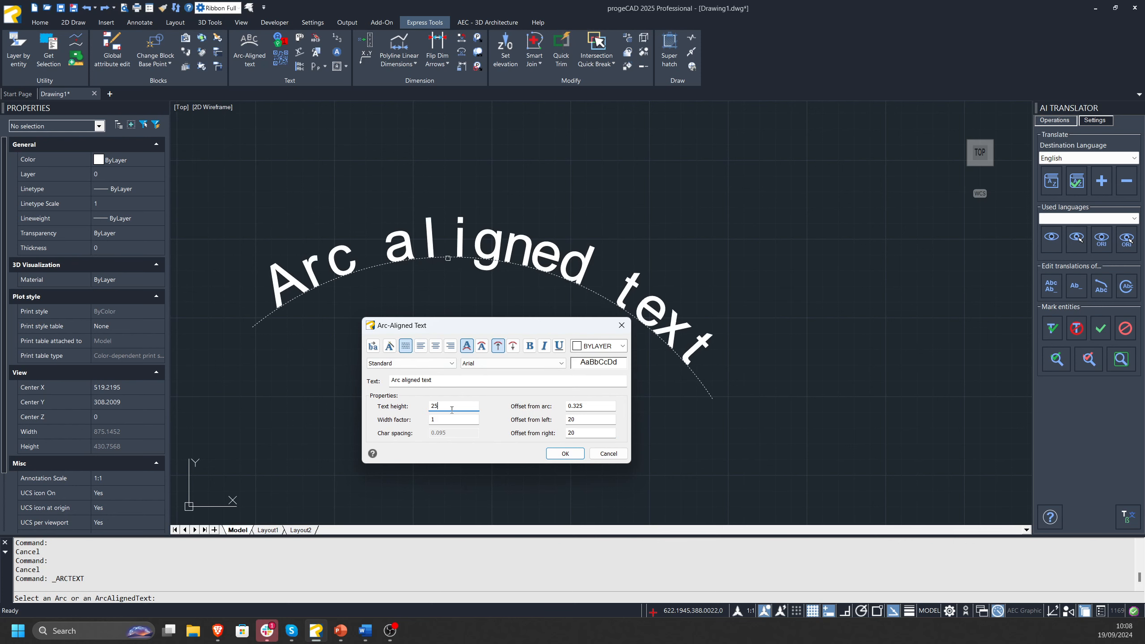
click(559, 455)
key(Escape)
Select the arc-aligned text to examine its properties and clear the selection.
key(Escape)
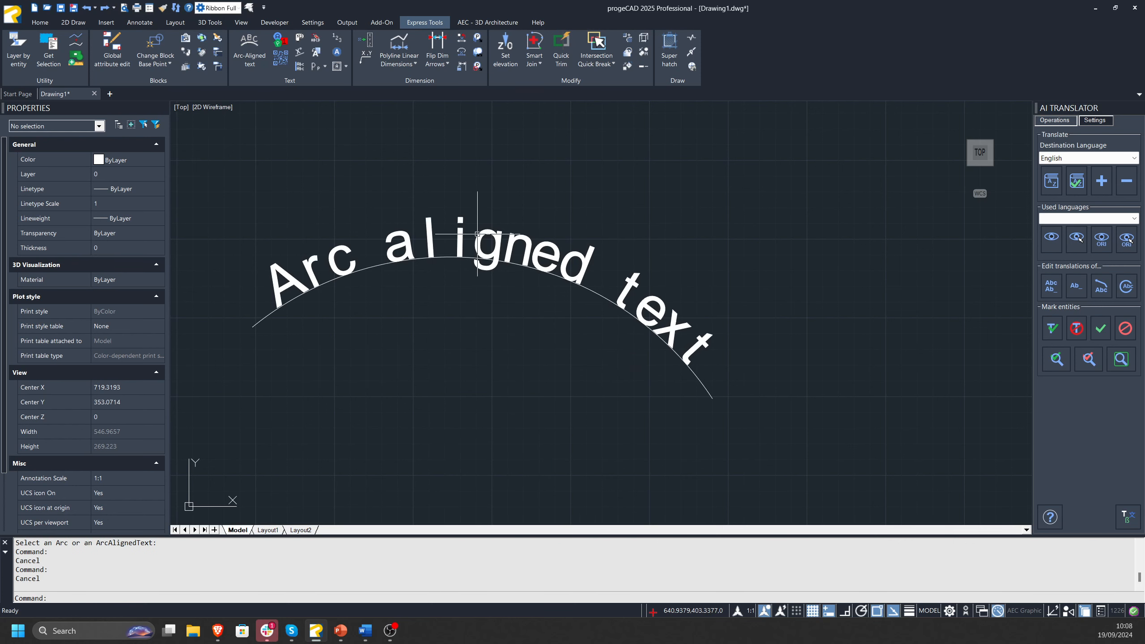
click(479, 246)
middle_drag(480, 243, 537, 232)
key(Escape)
double_click(540, 247)
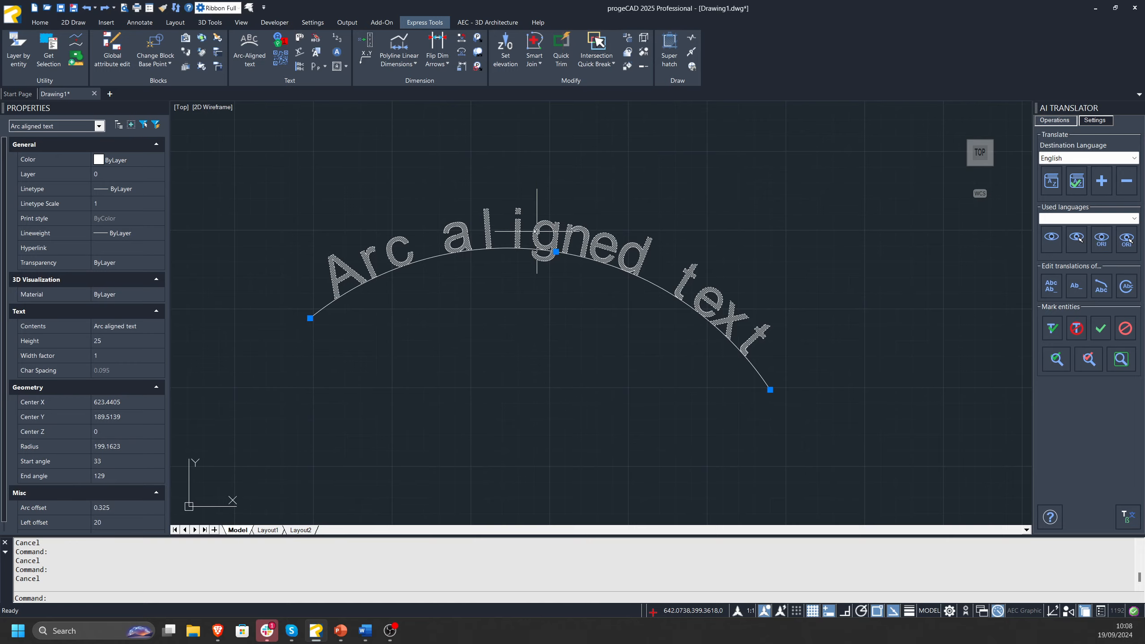
key(Escape)
key(Escape)
scroll(502, 308, down, 2)
middle_drag(503, 309, 447, 311)
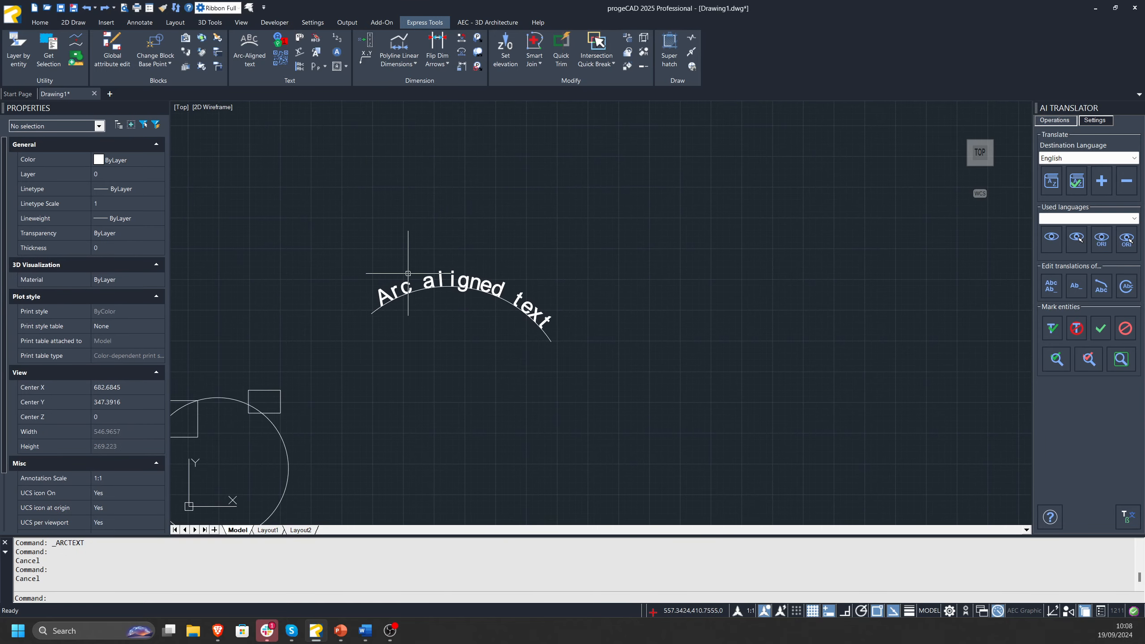
drag(488, 270, 398, 310)
key(Escape)
key(Escape)
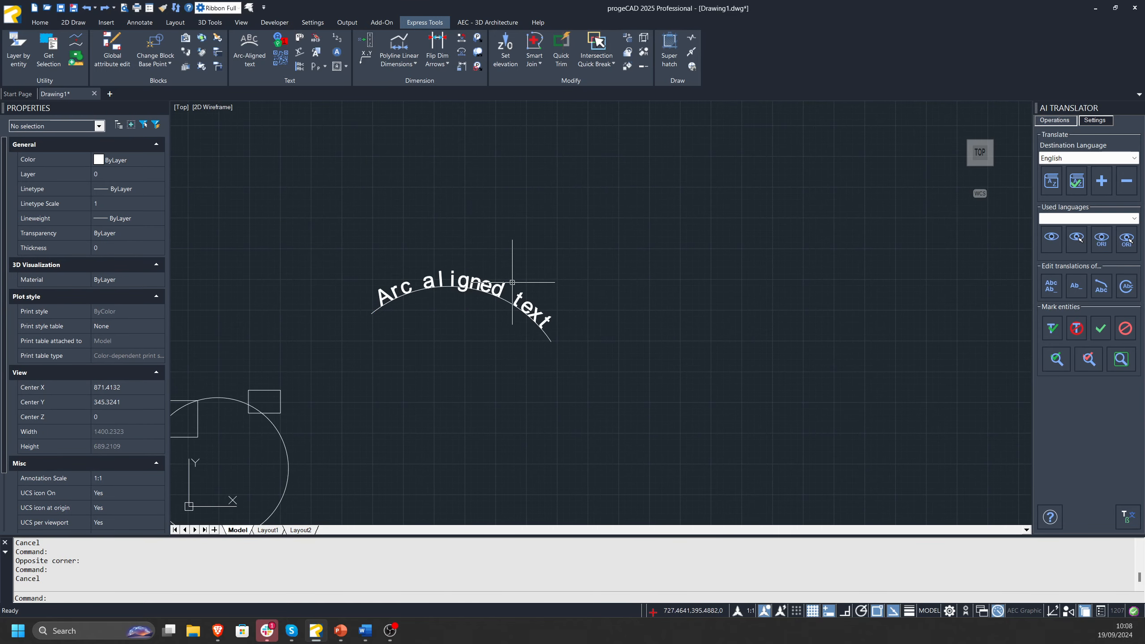
Start a new QR code with the text "CAD global" as its content.
middle_drag(427, 186, 160, 131)
middle_drag(367, 241, 617, 223)
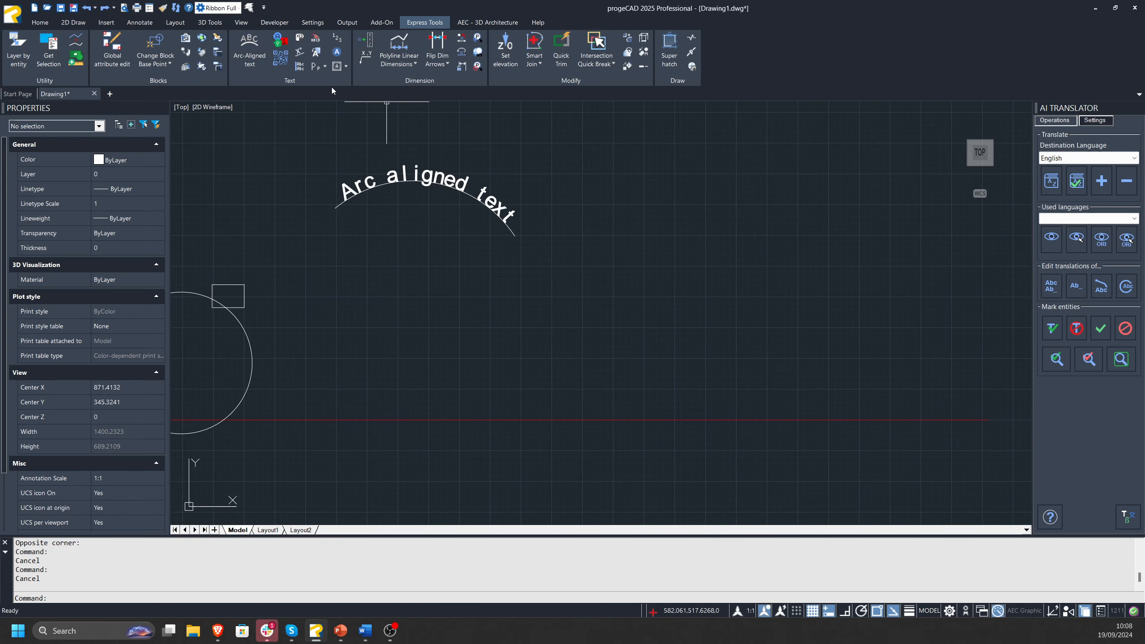
click(281, 58)
click(521, 293)
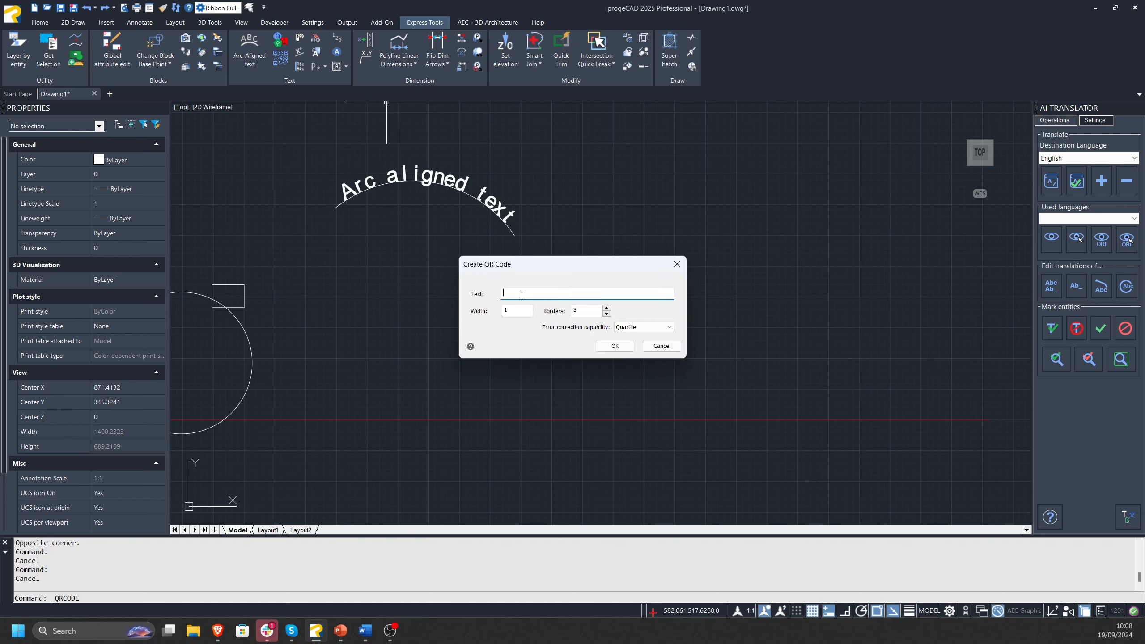
drag(508, 259, 471, 283)
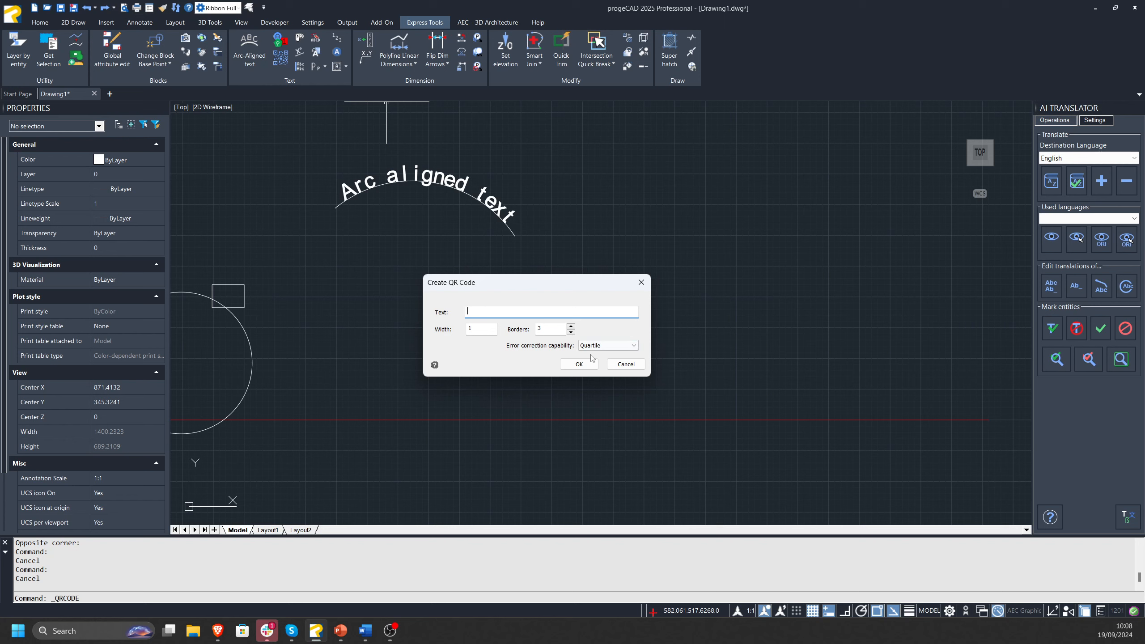
key(Caps_Lock)
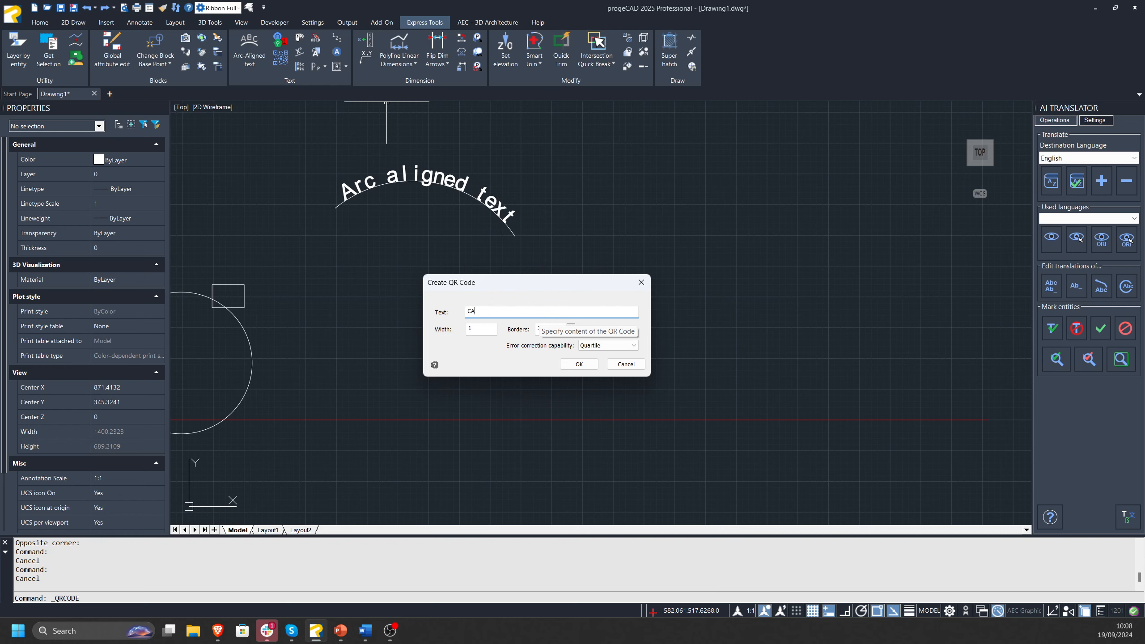
text(D)
key(Caps_Lock)
text(global)
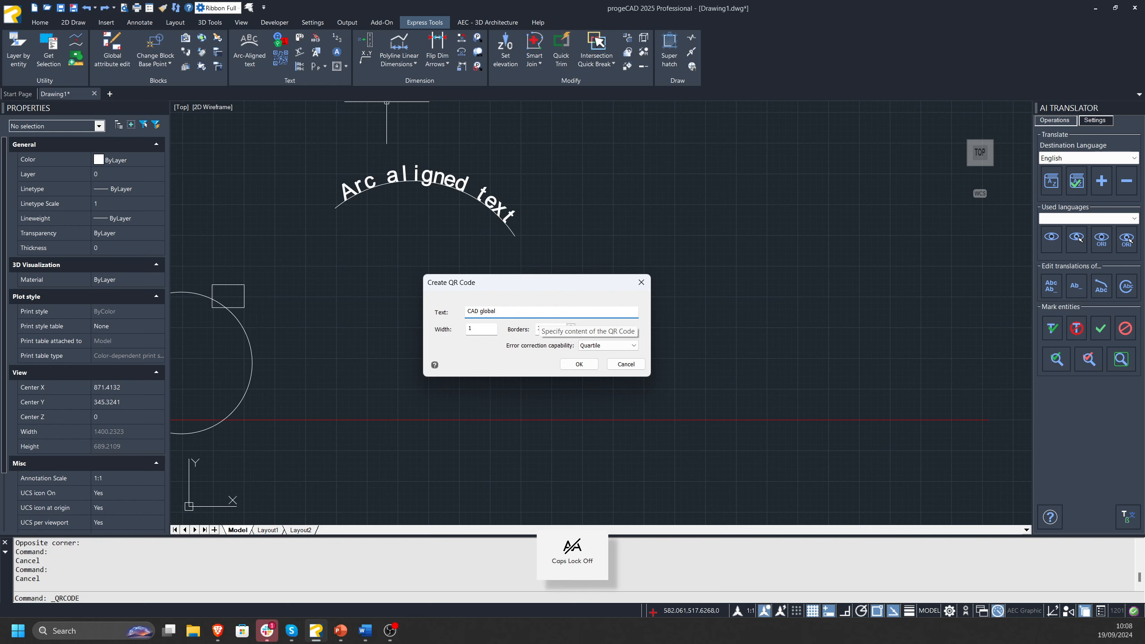
Create the QR code and place it in the empty space below the arc-aligned text.
click(579, 364)
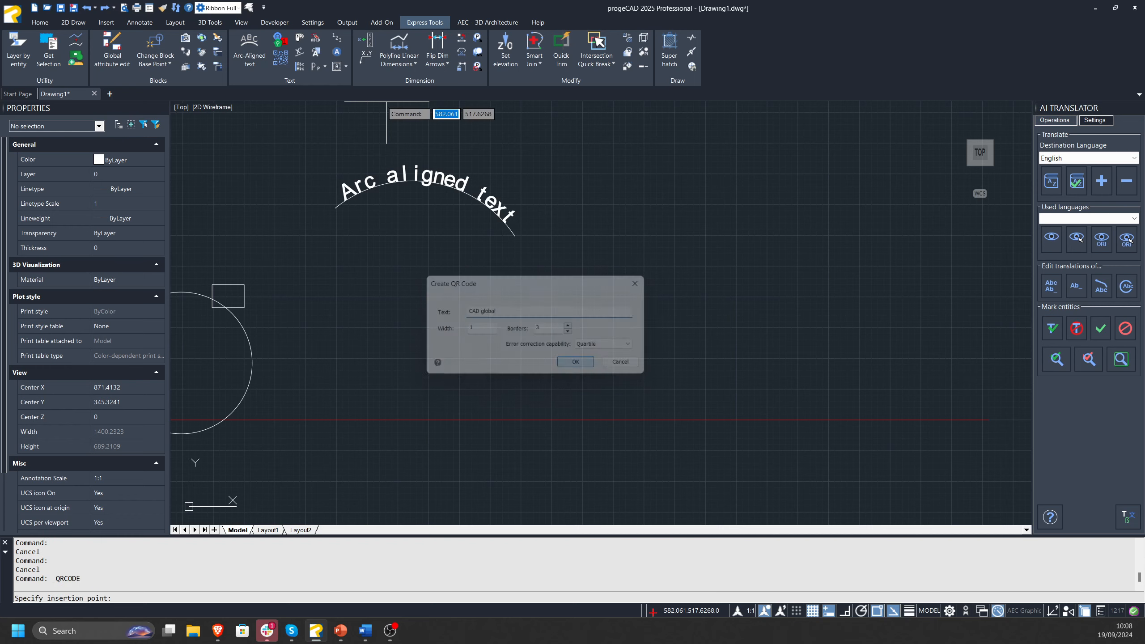
click(404, 290)
click(528, 232)
mouse_move(387, 346)
middle_down()
mouse_move(504, 326)
mouse_move(508, 336)
middle_up()
click(344, 366)
key(Escape)
key(Escape)
scroll(491, 332, up, 2)
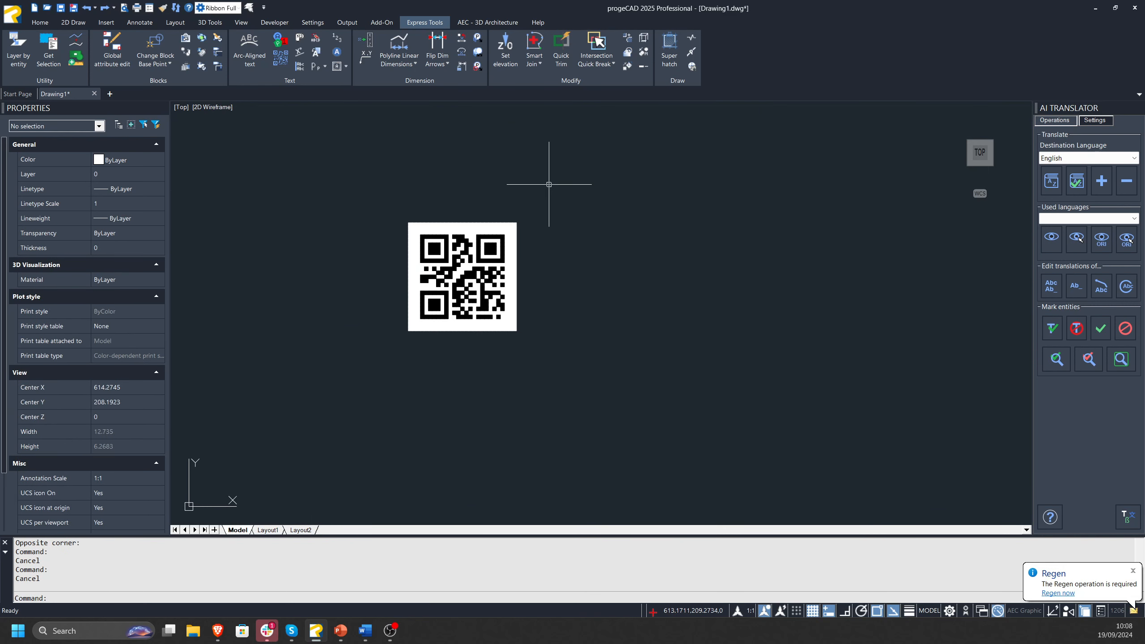
Delete the QR code from the drawing.
key(alt+Tab)
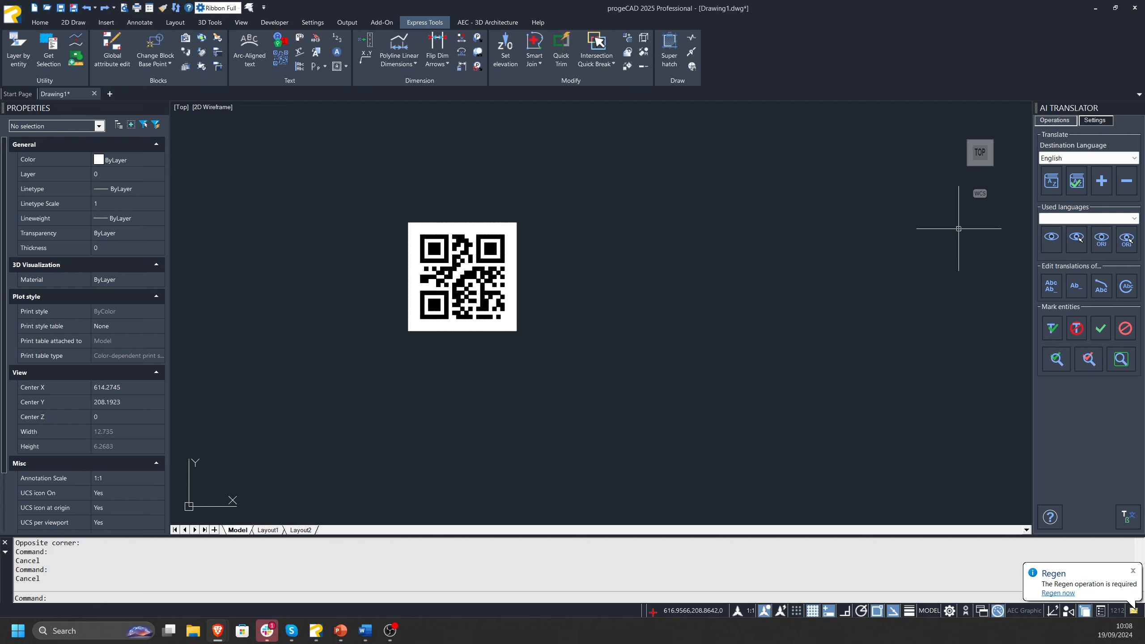
key(alt+Tab)
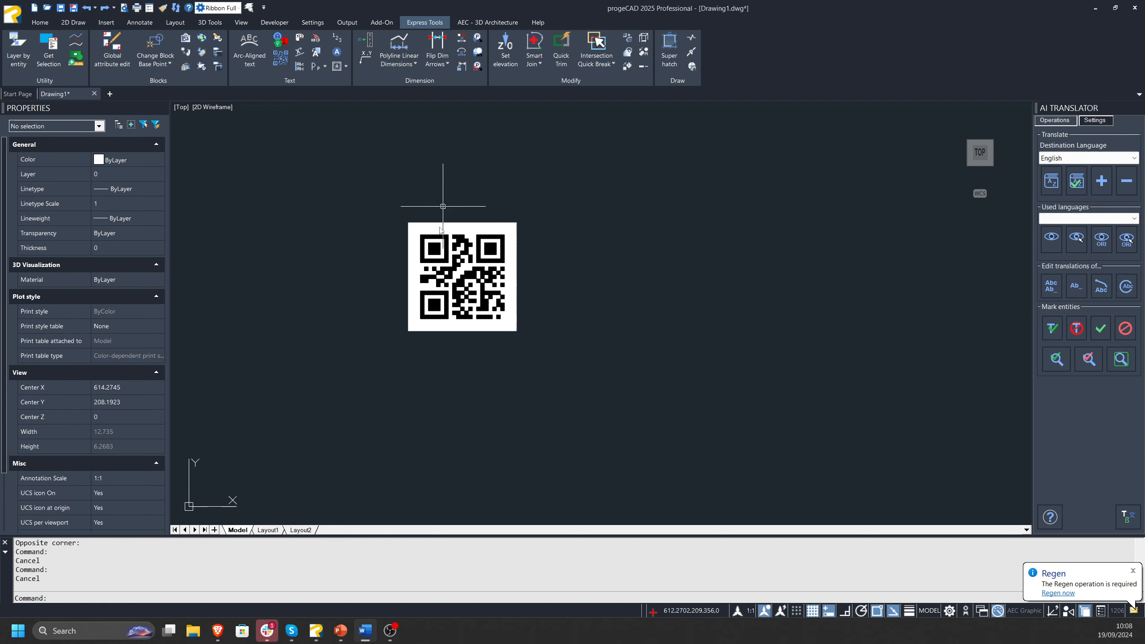
click(491, 248)
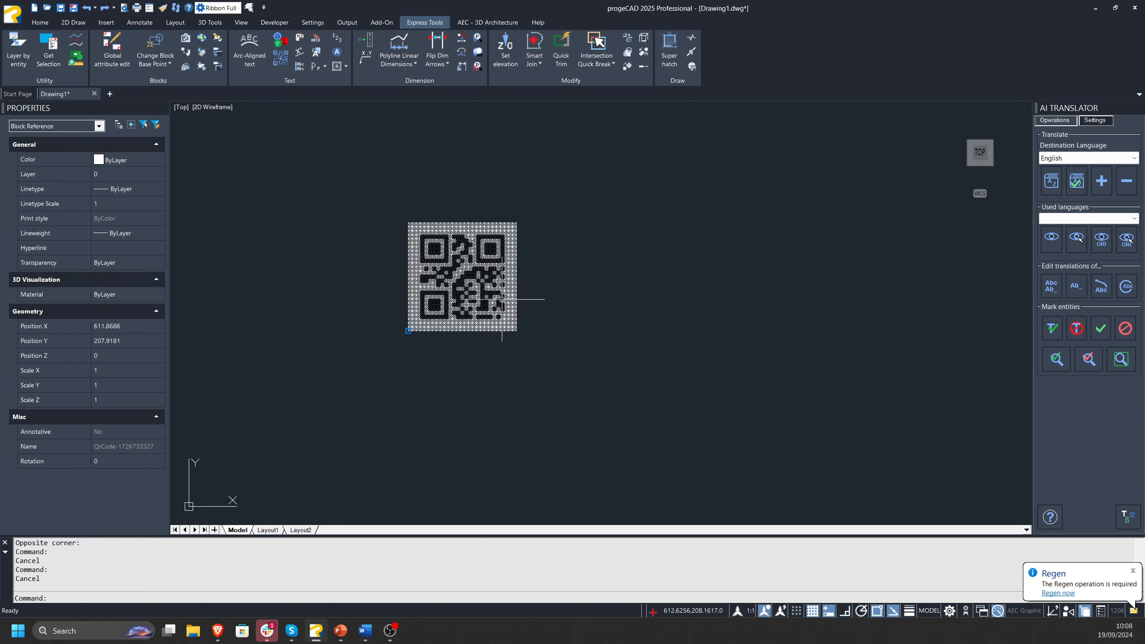
key(Escape)
click(548, 213)
click(474, 255)
key(Delete)
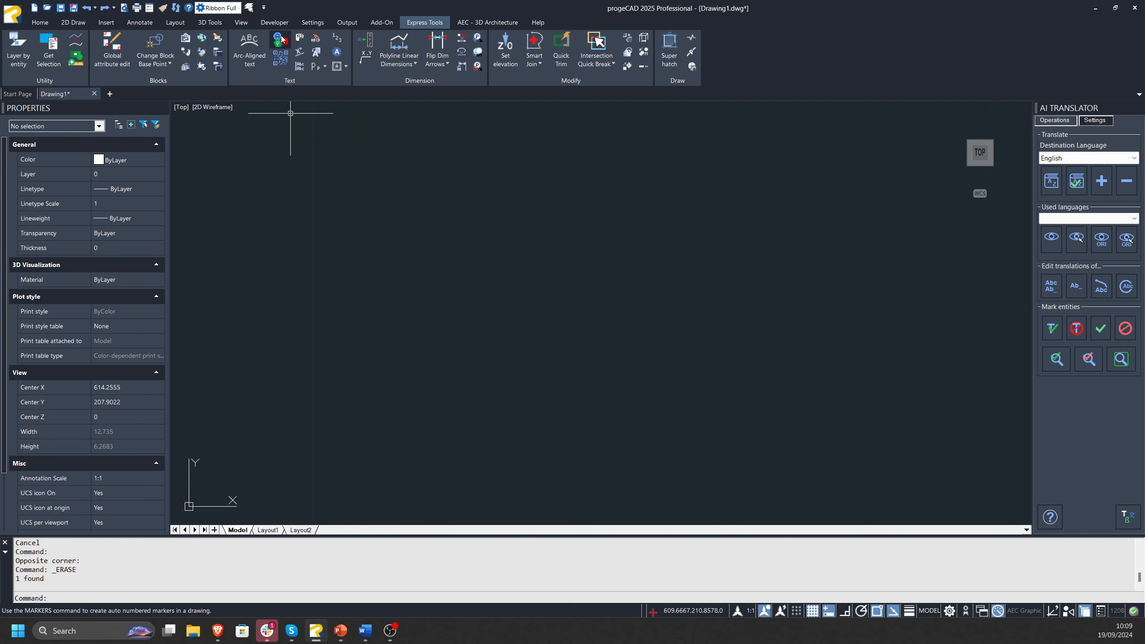
Draw a horizontal line about 796 units long in the empty space to the right of the arc-aligned text.
scroll(554, 336, down, 15)
scroll(585, 335, up, 4)
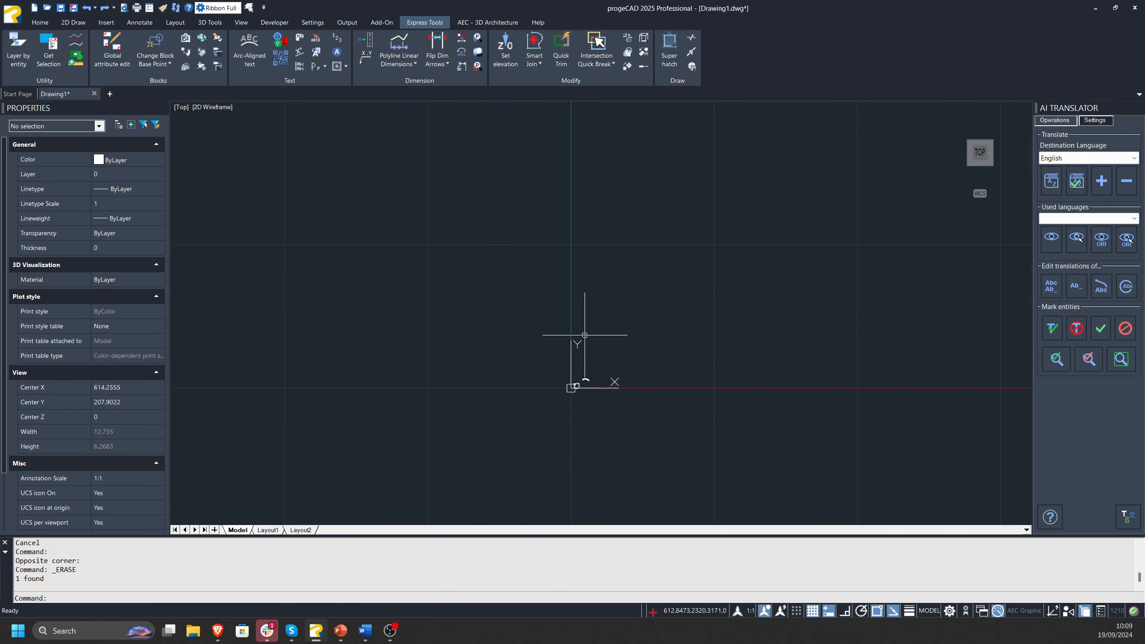
scroll(585, 335, up, 2)
scroll(573, 416, up, 5)
middle_click(575, 415)
middle_click(575, 415)
middle_drag(904, 387, 628, 379)
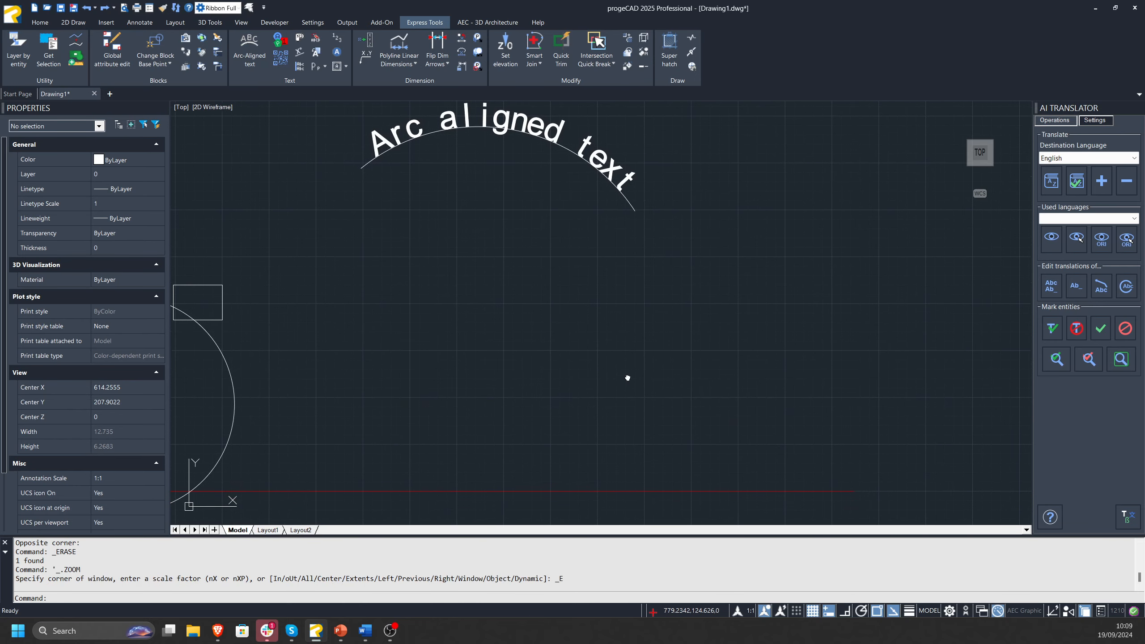
scroll(628, 378, down, 4)
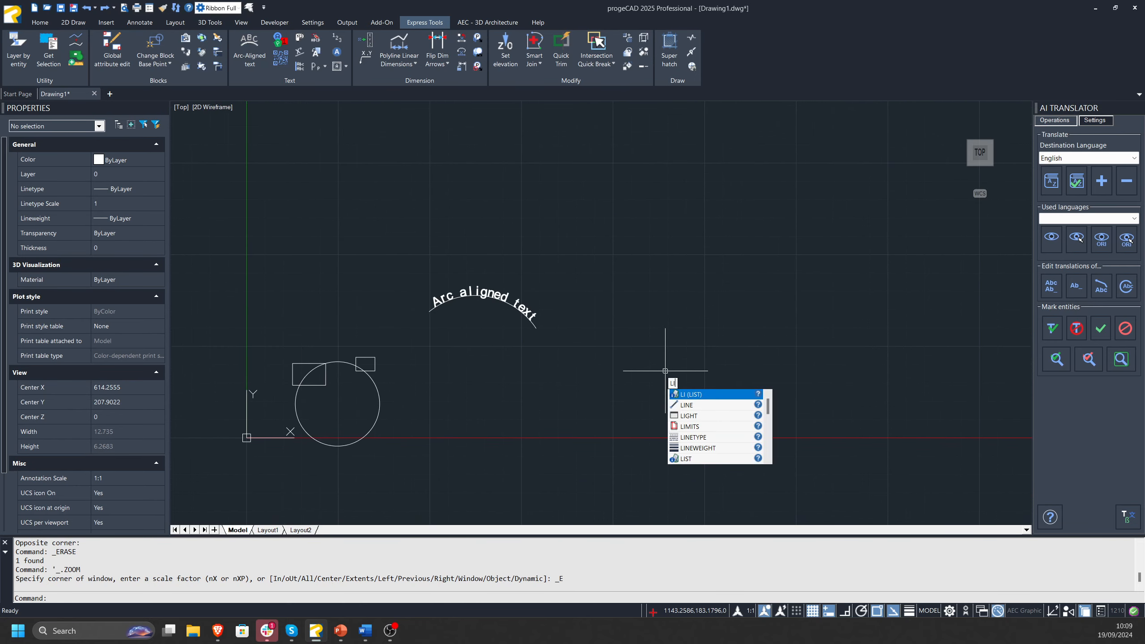
key(Return)
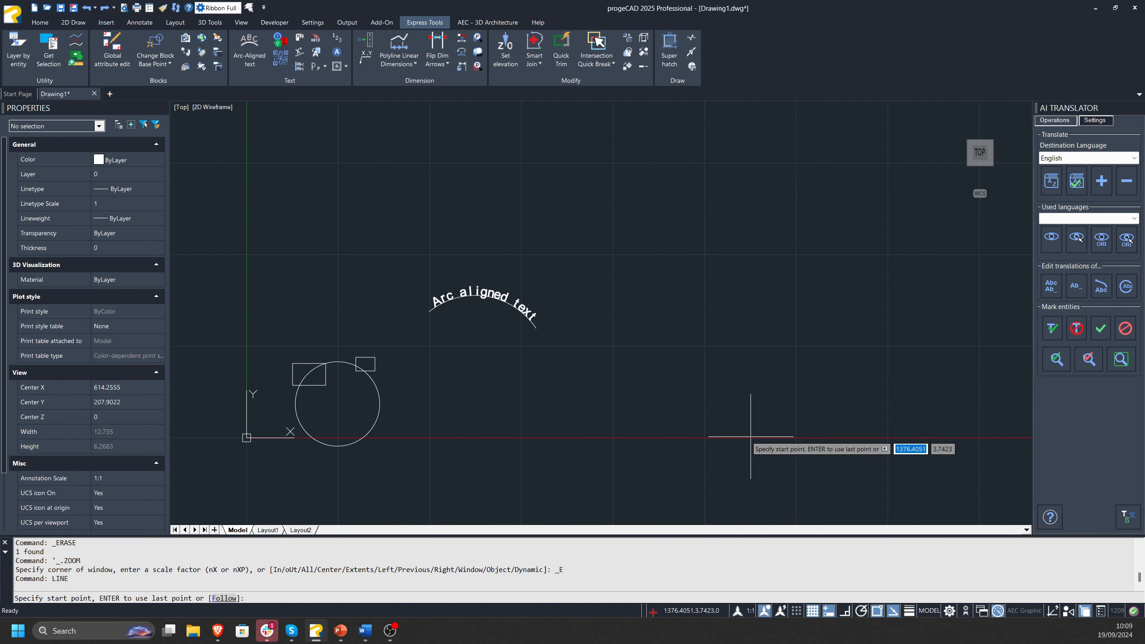
middle_drag(754, 451, 503, 464)
click(501, 329)
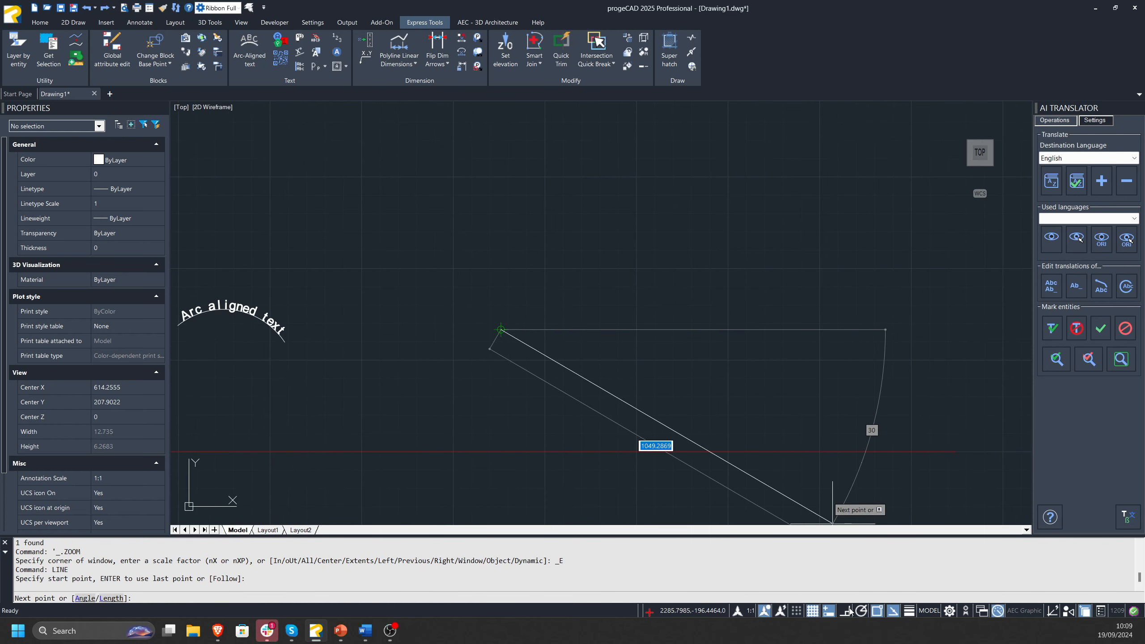
click(792, 330)
key(Escape)
key(Escape)
Copy the horizontal line and paste three copies above it, roughly aligned with the original.
click(592, 319)
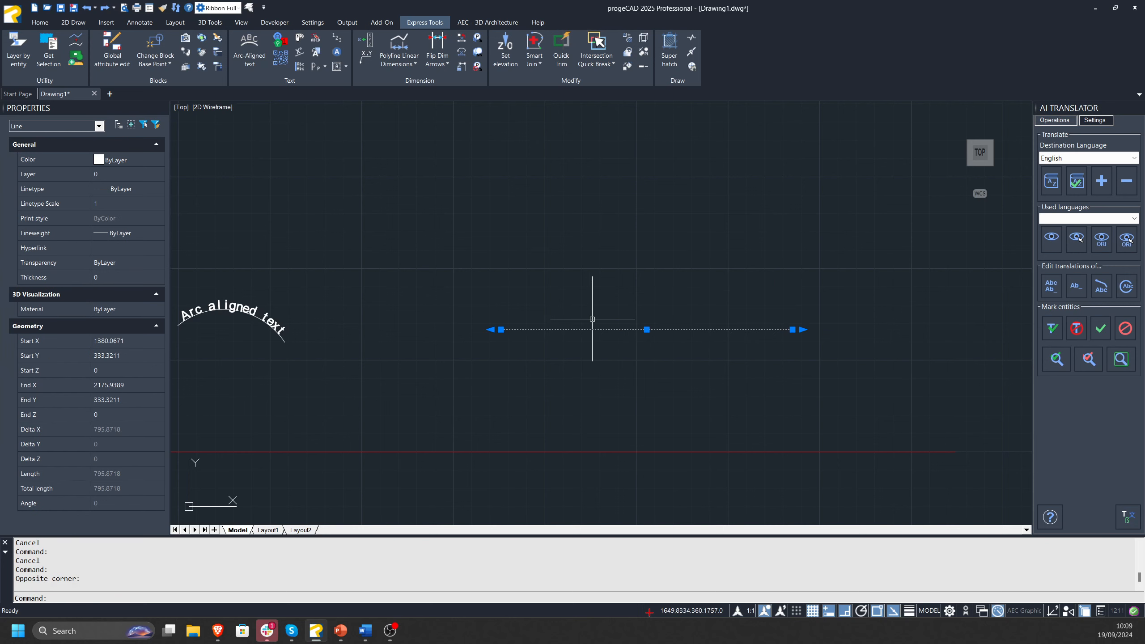
key(ctrl+c)
key(ctrl+v)
click(499, 300)
key(ctrl+v)
click(498, 251)
key(ctrl+v)
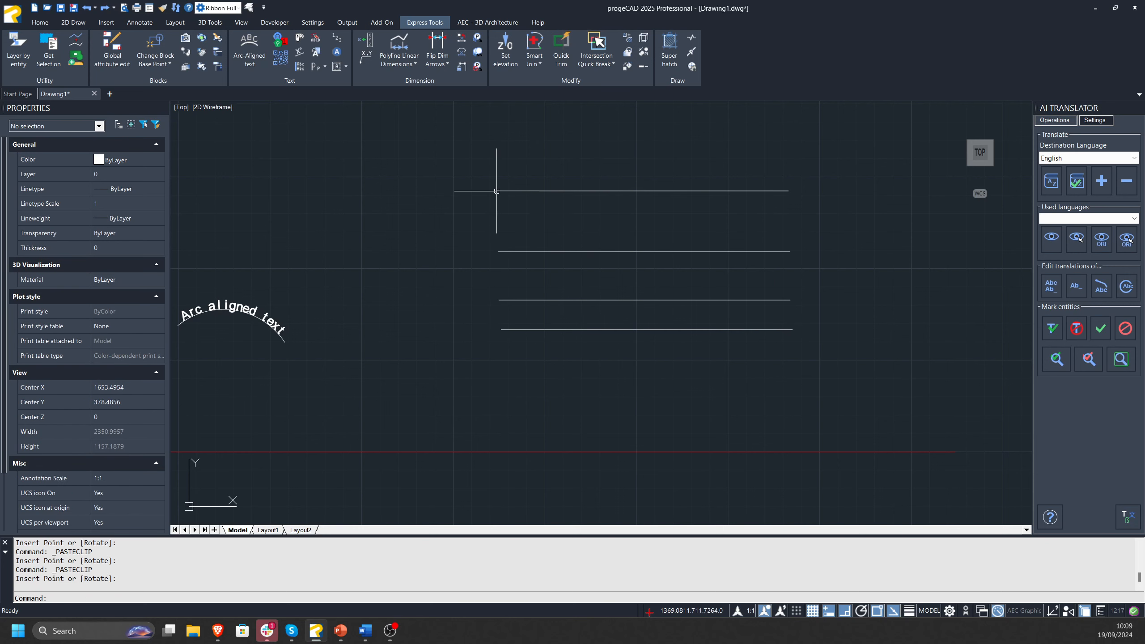
Draw two vertical lines across all four horizontal lines, the second about 626 units long.
middle_drag(558, 352, 496, 372)
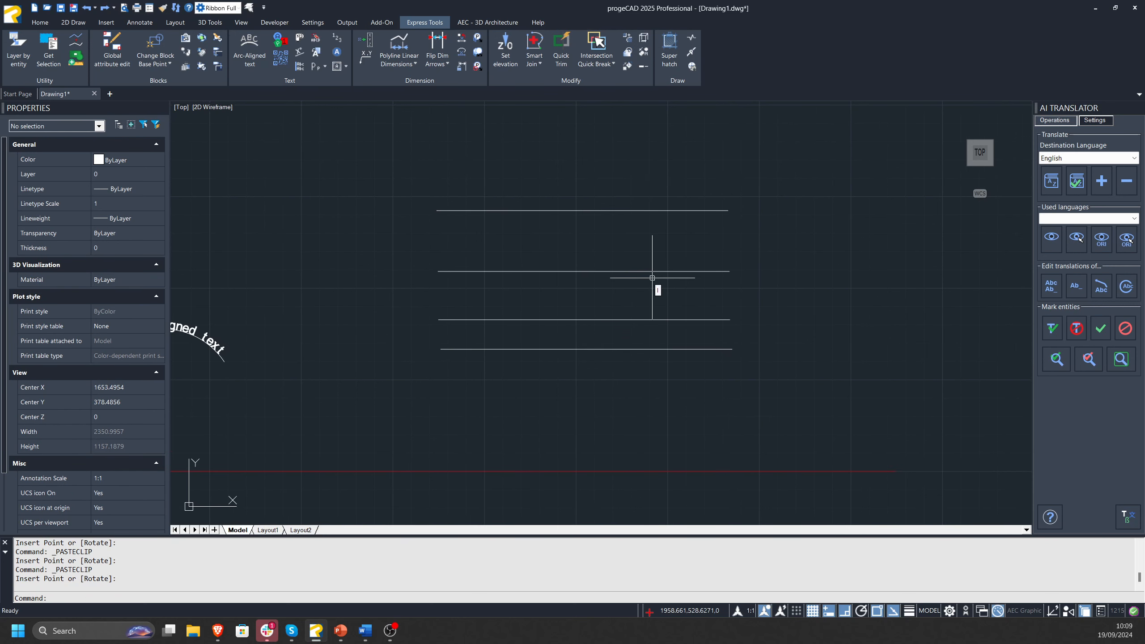
text(l)
key(Return)
click(522, 156)
click(522, 385)
key(Escape)
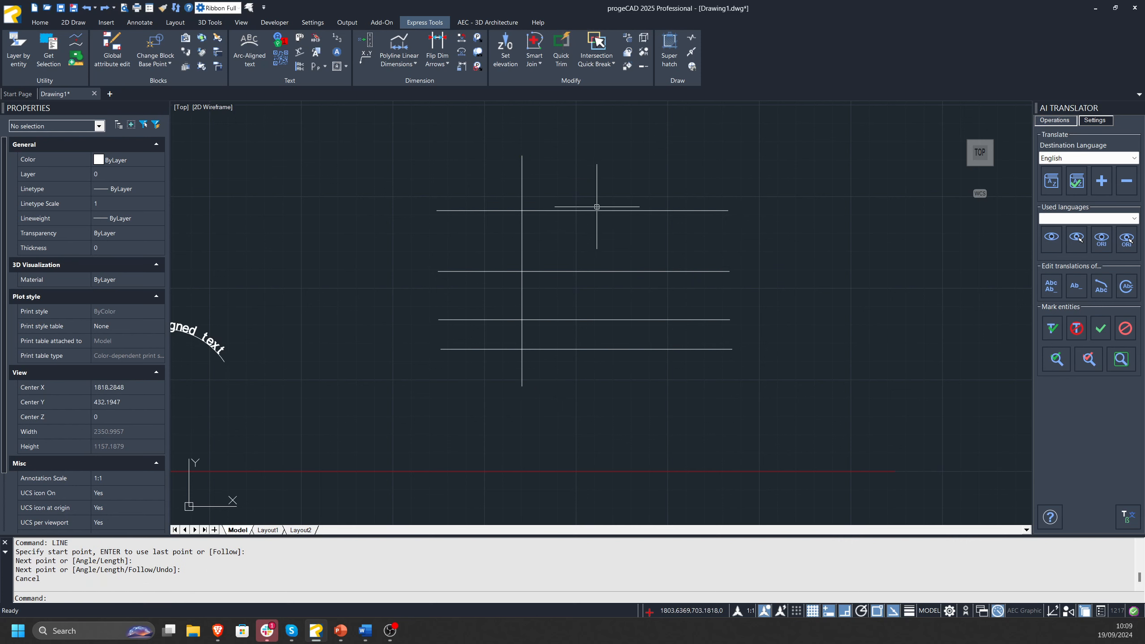
key(Return)
click(617, 150)
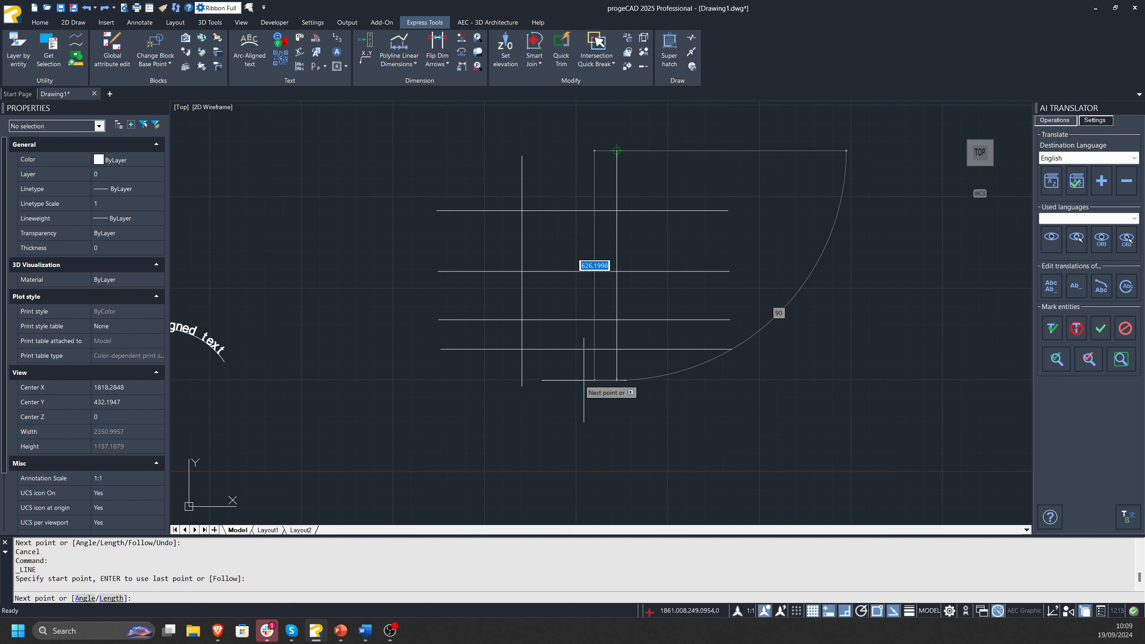
click(584, 380)
key(Escape)
Place circular number markers 1 and 2, with text height 15 and shape scale 3, on the upper ends of the vertical lines.
click(280, 40)
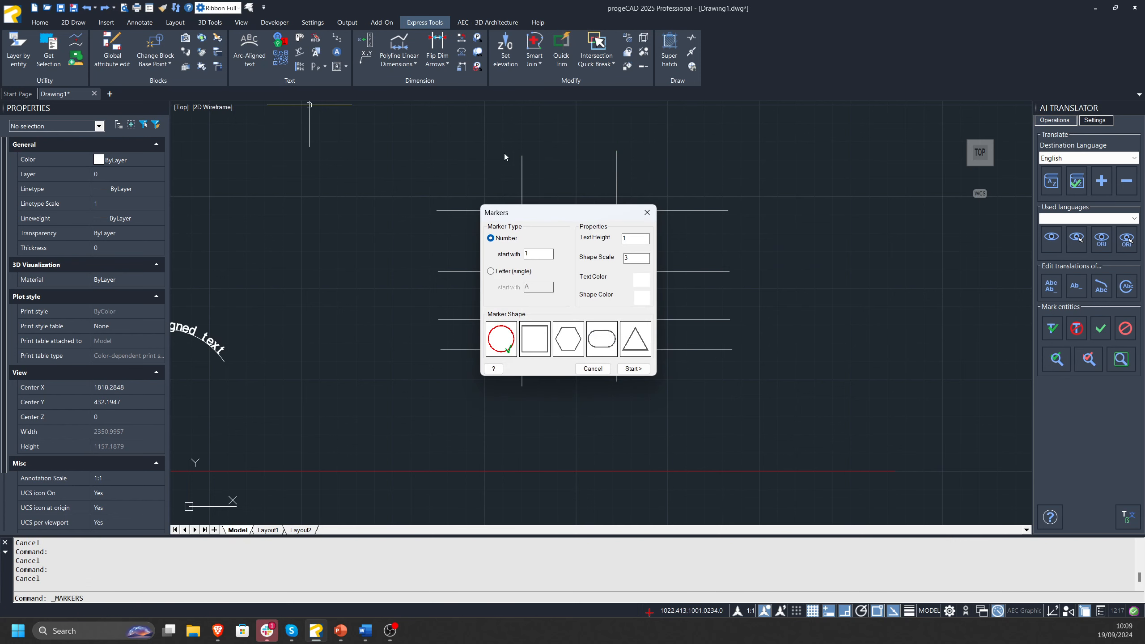
drag(535, 212, 412, 360)
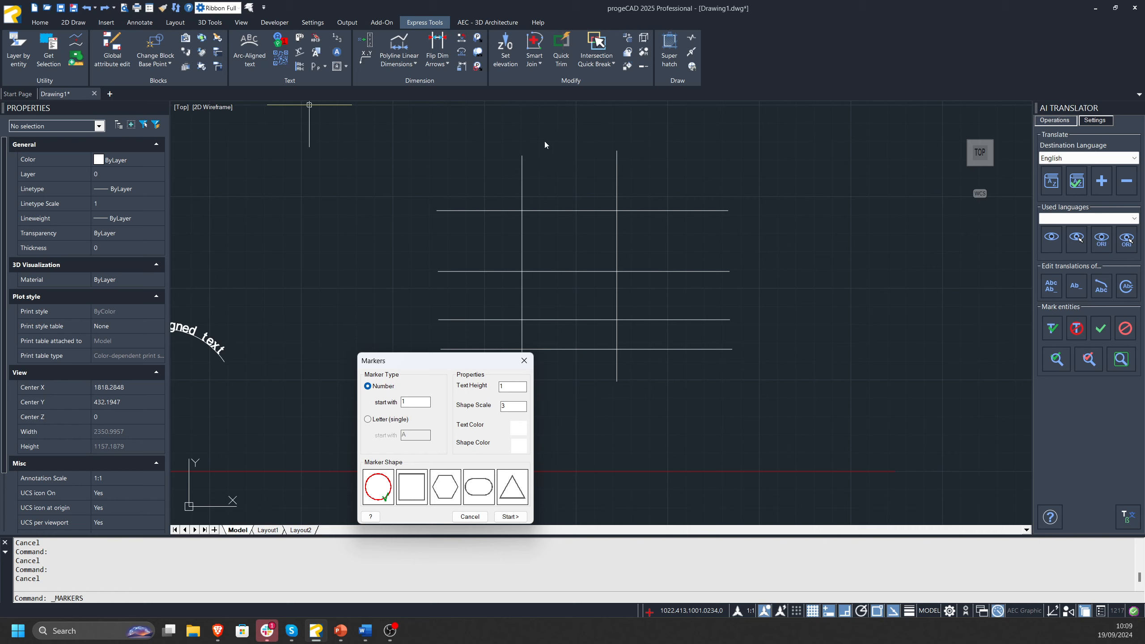
drag(491, 364, 460, 336)
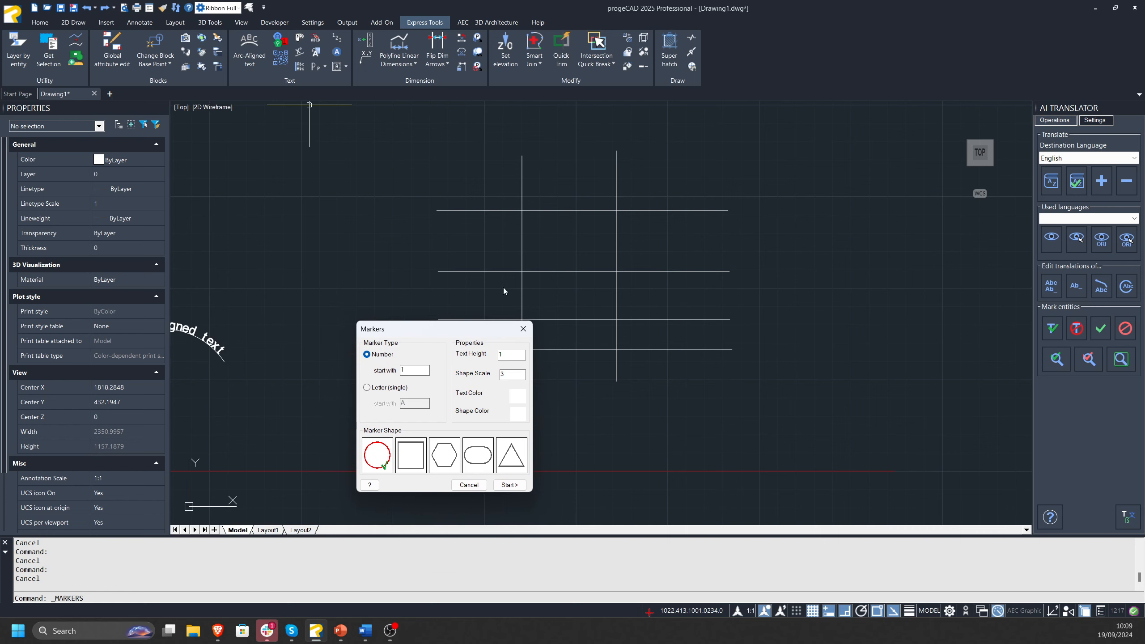
drag(445, 329, 462, 329)
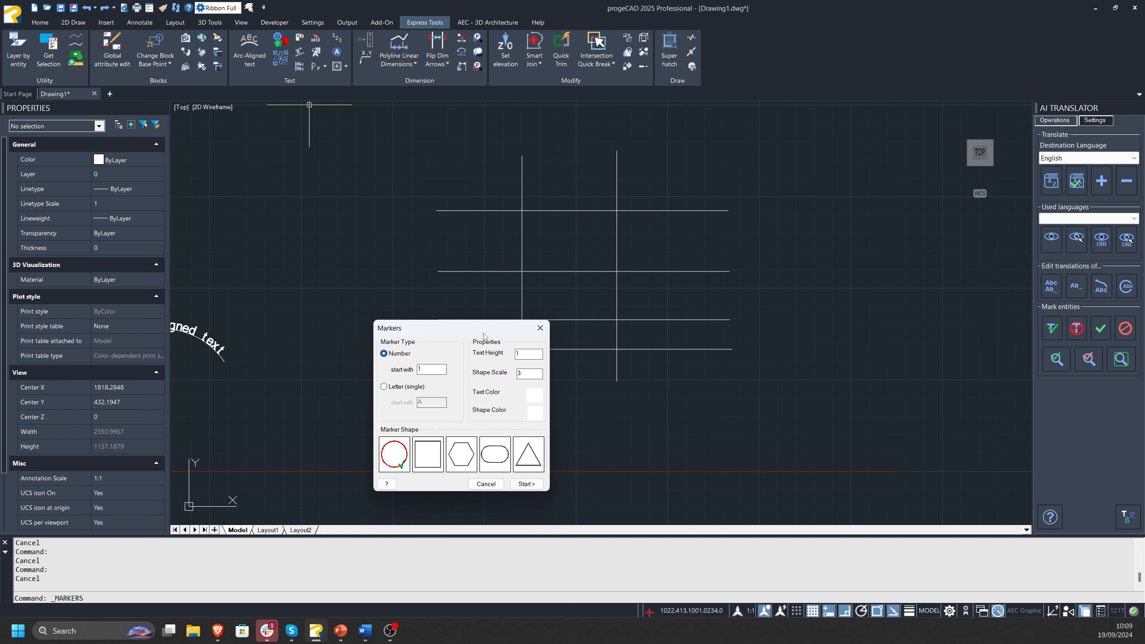
drag(479, 333, 543, 315)
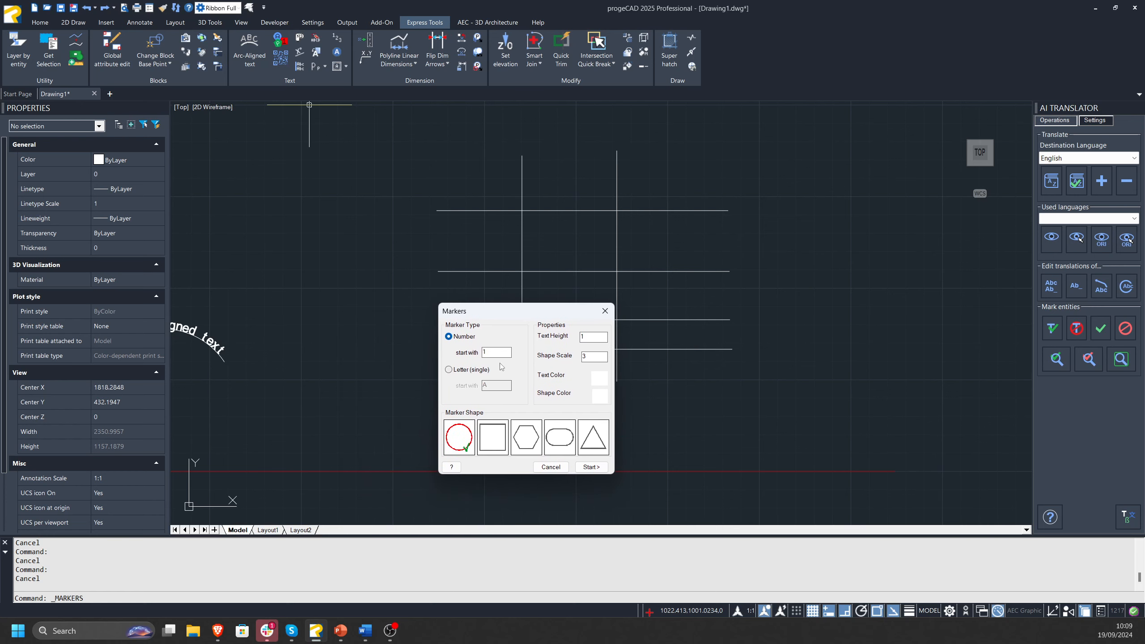
drag(475, 311, 331, 219)
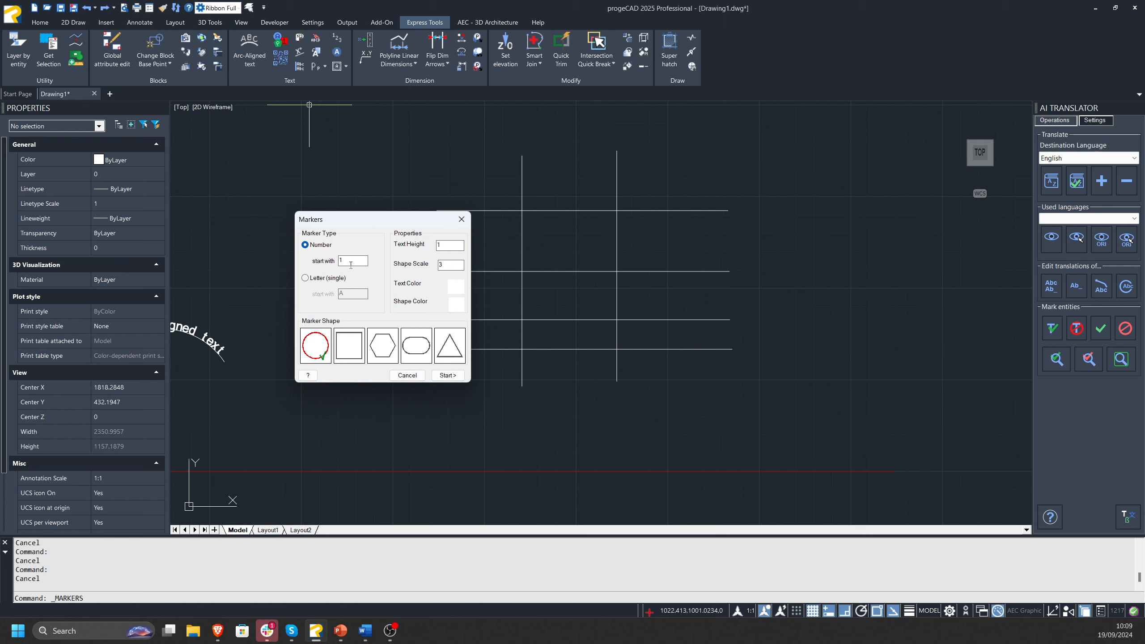
click(306, 278)
click(305, 245)
click(448, 376)
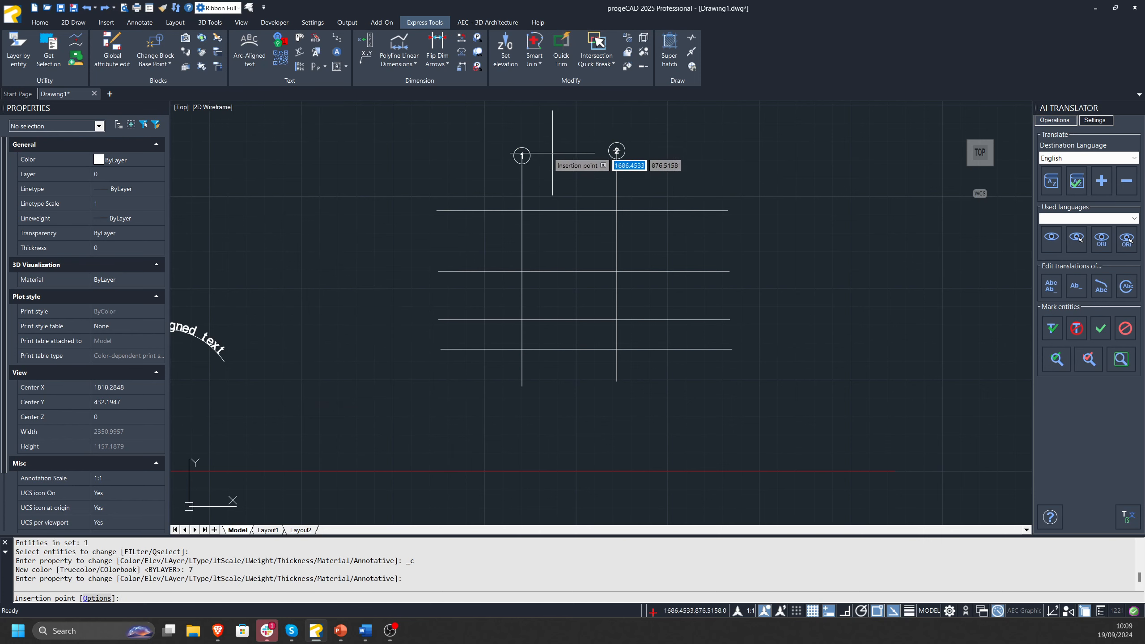
click(618, 151)
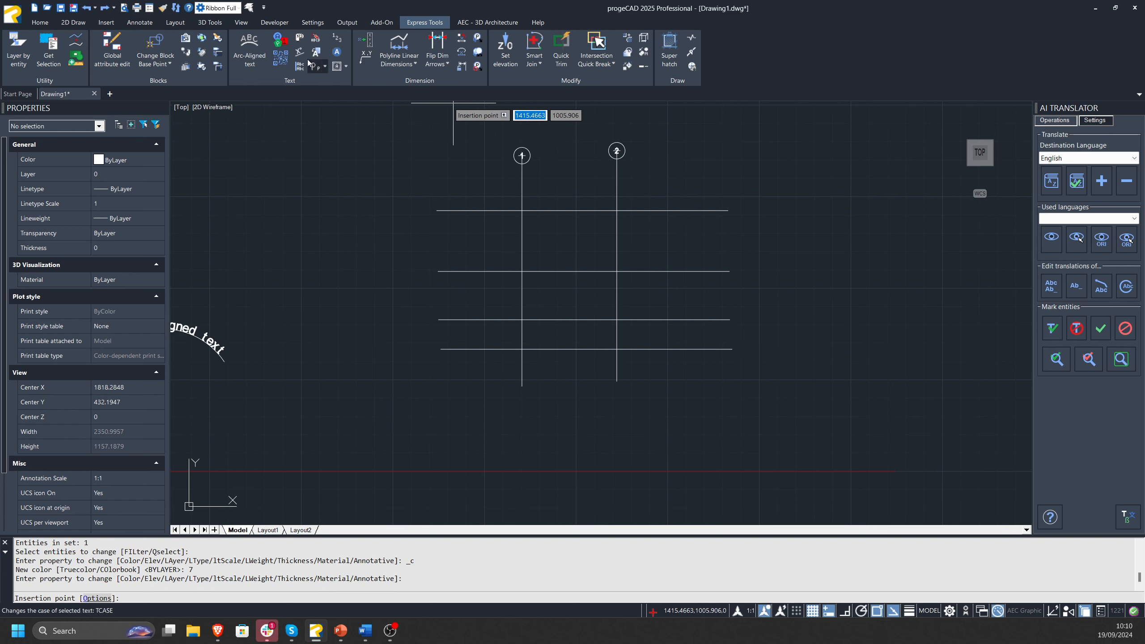
key(Escape)
Place circular single-letter markers A to D, starting with A, on the left ends of the four horizontal lines from the uppermost down.
click(286, 44)
click(502, 273)
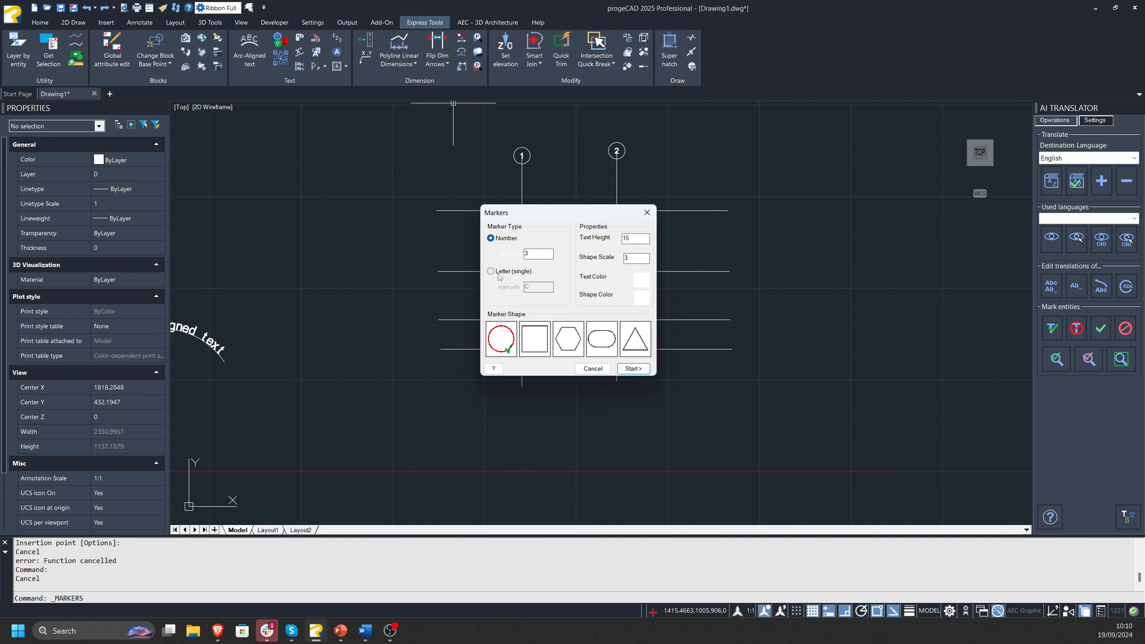
key(Caps_Lock)
text(A)
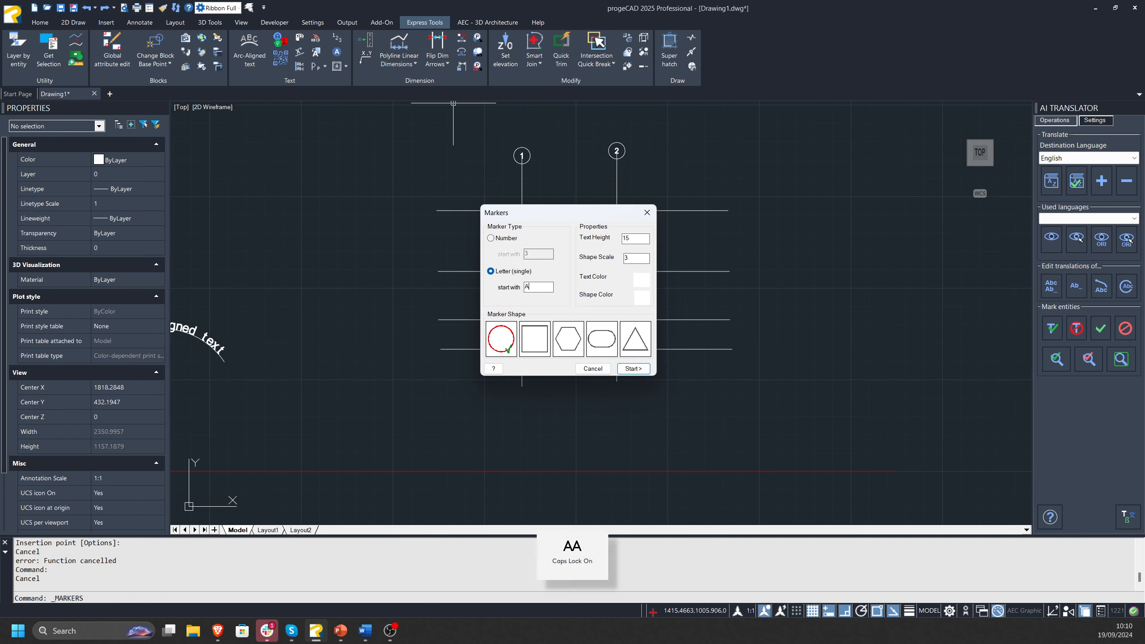
click(633, 369)
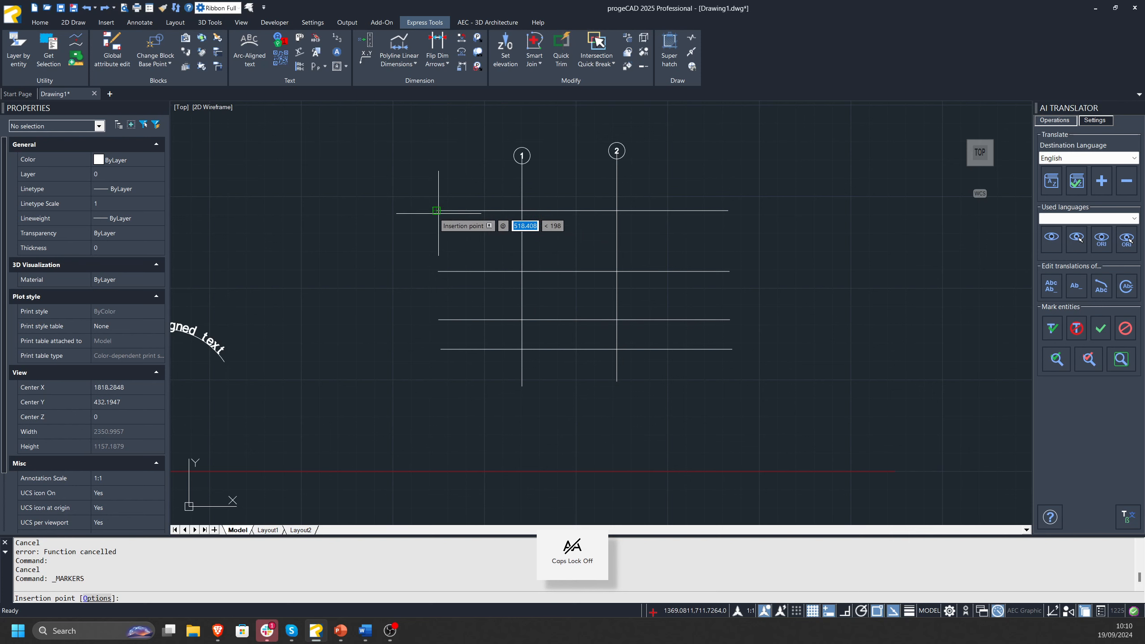
click(438, 271)
click(439, 320)
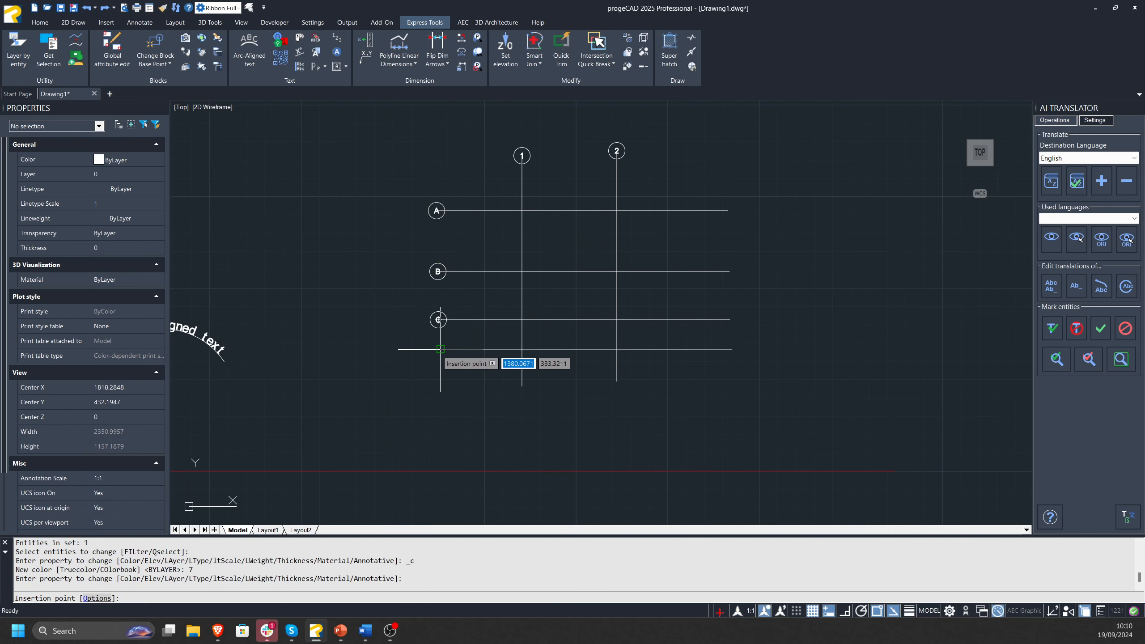
click(441, 349)
key(Escape)
key(Escape)
click(413, 152)
click(438, 386)
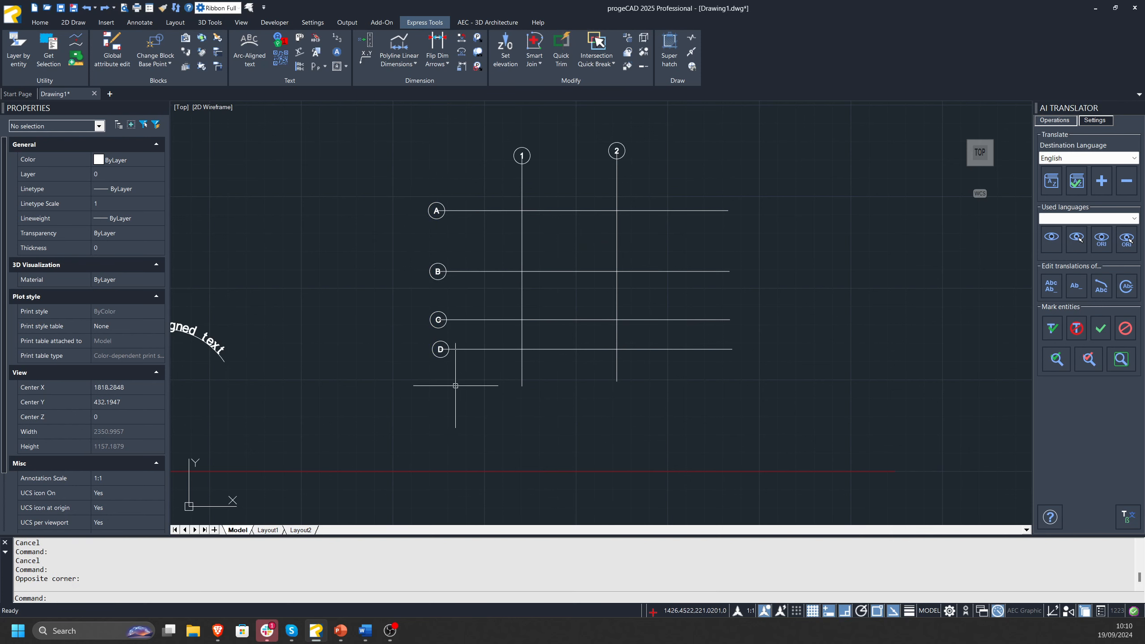
key(Escape)
key(Escape)
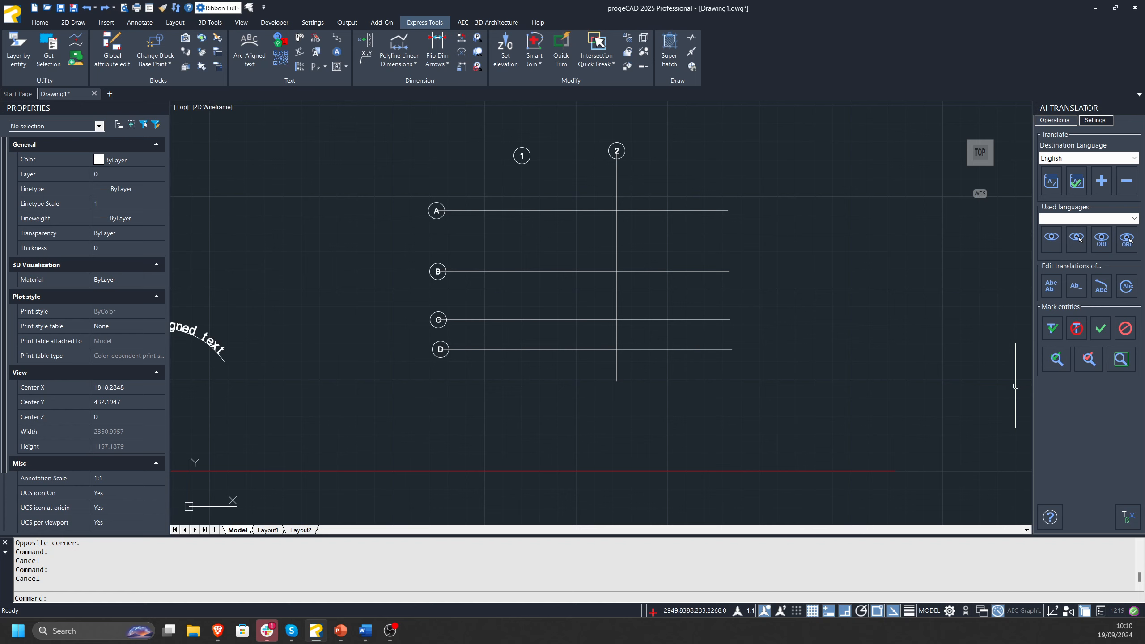
mouse_move(749, 238)
middle_down()
mouse_move(549, 229)
mouse_move(752, 272)
middle_up()
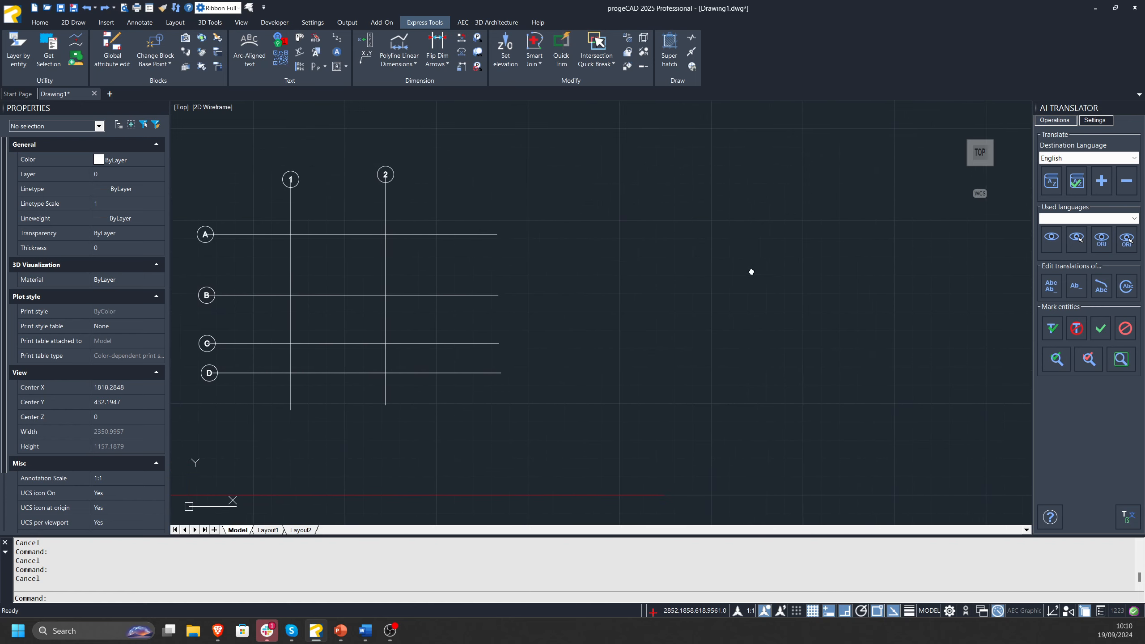
middle_drag(523, 174, 435, 141)
mouse_move(478, 213)
middle_down()
mouse_move(497, 232)
mouse_move(437, 232)
middle_up()
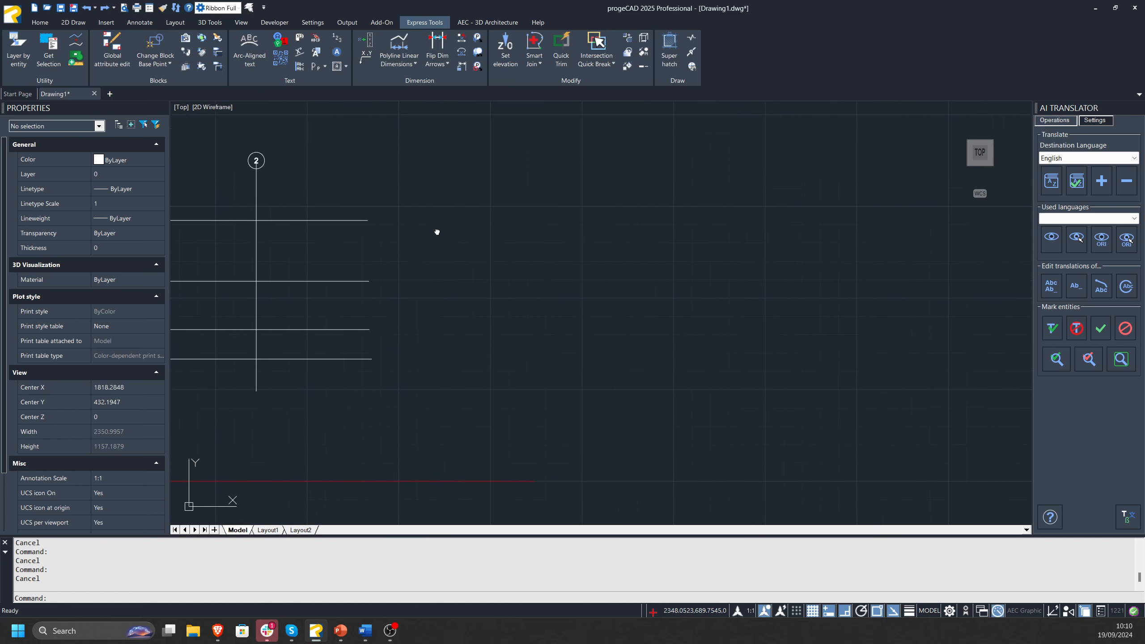
text(l)
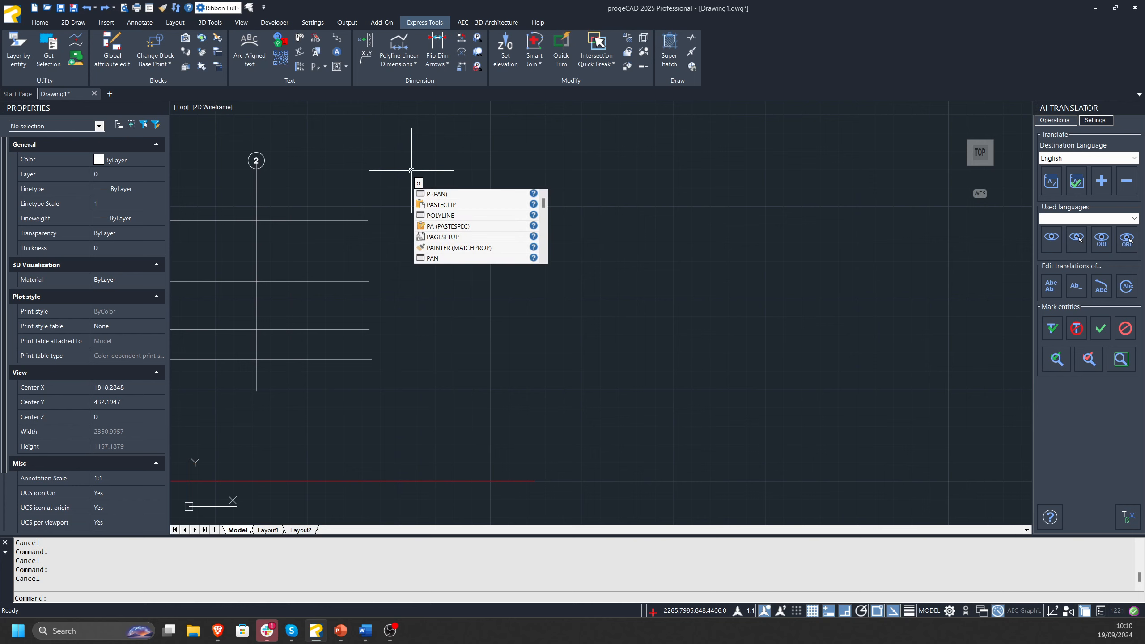
key(BackSpace)
key(BackSpace)
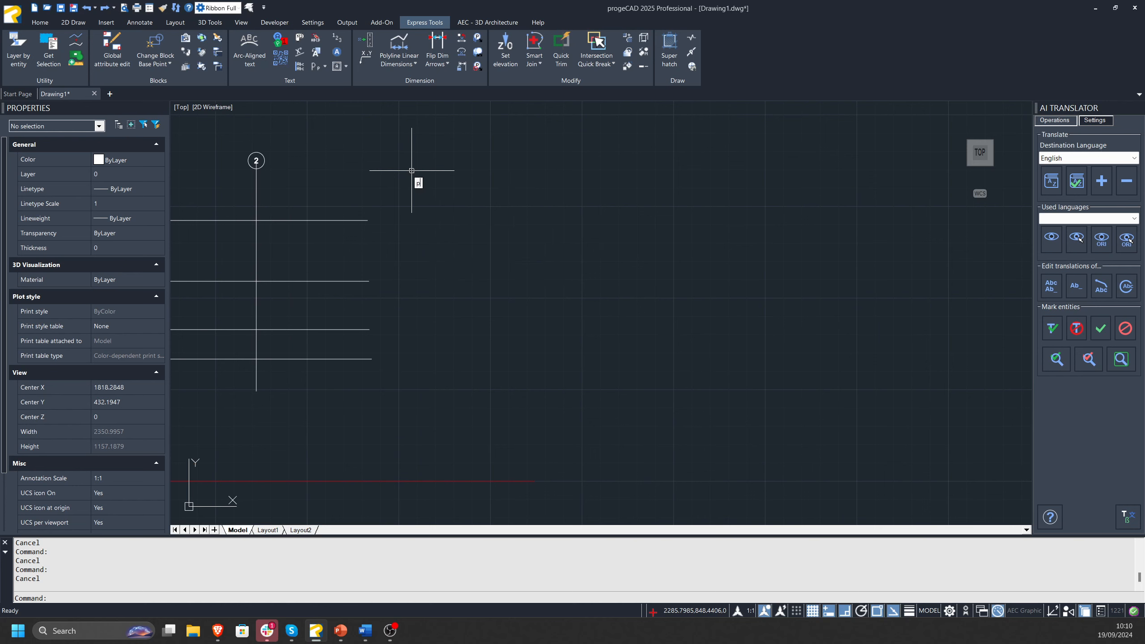
text(poly)
key(Down)
key(Down)
key(Down)
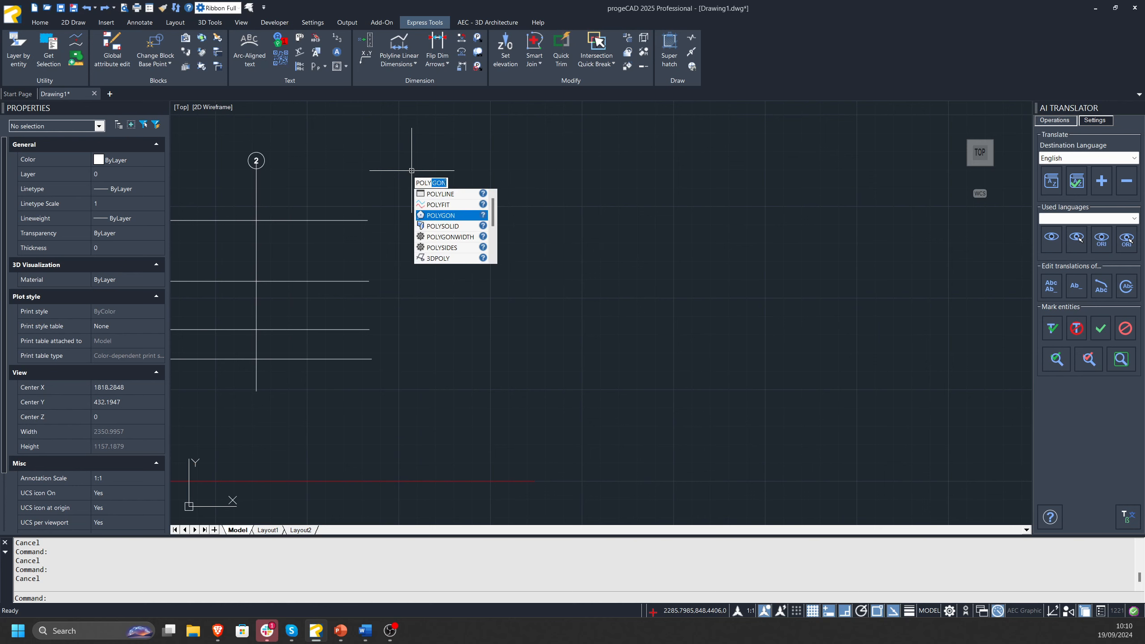
key(BackSpace)
key(BackSpace)
key(BackSpace)
key(BackSpace)
key(BackSpace)
Draw an open stepped polyline of seven horizontal and vertical segments, about 3922 units long overall, beside the marked grid.
text(p)
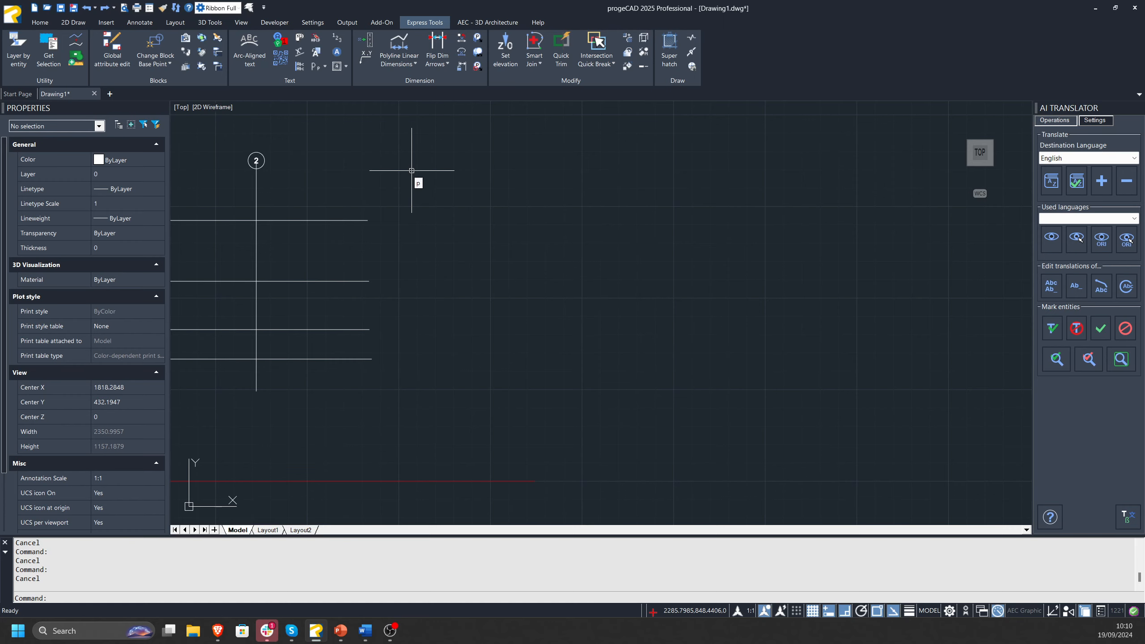
key(Return)
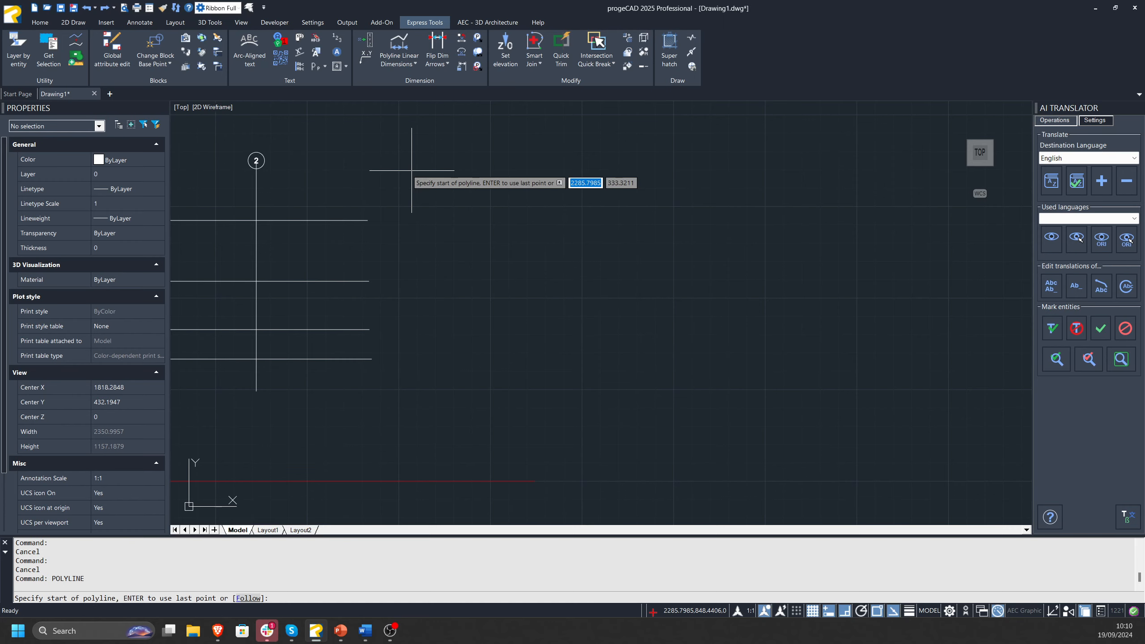
scroll(488, 320, down, 2)
click(538, 223)
click(688, 226)
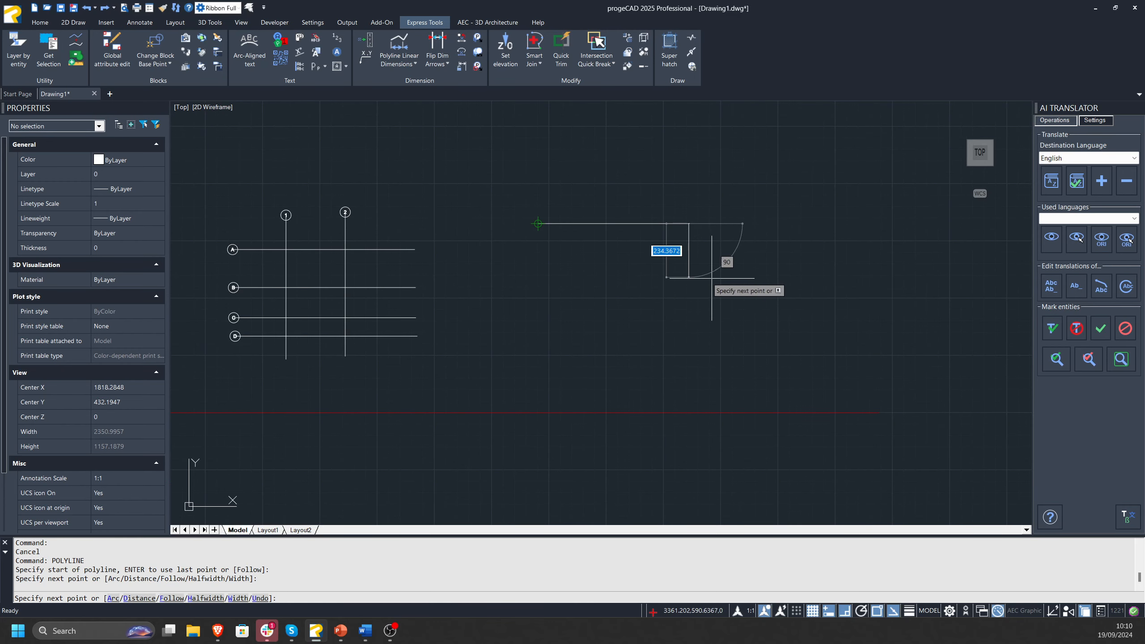
click(717, 299)
middle_drag(843, 299, 668, 321)
click(653, 319)
click(652, 379)
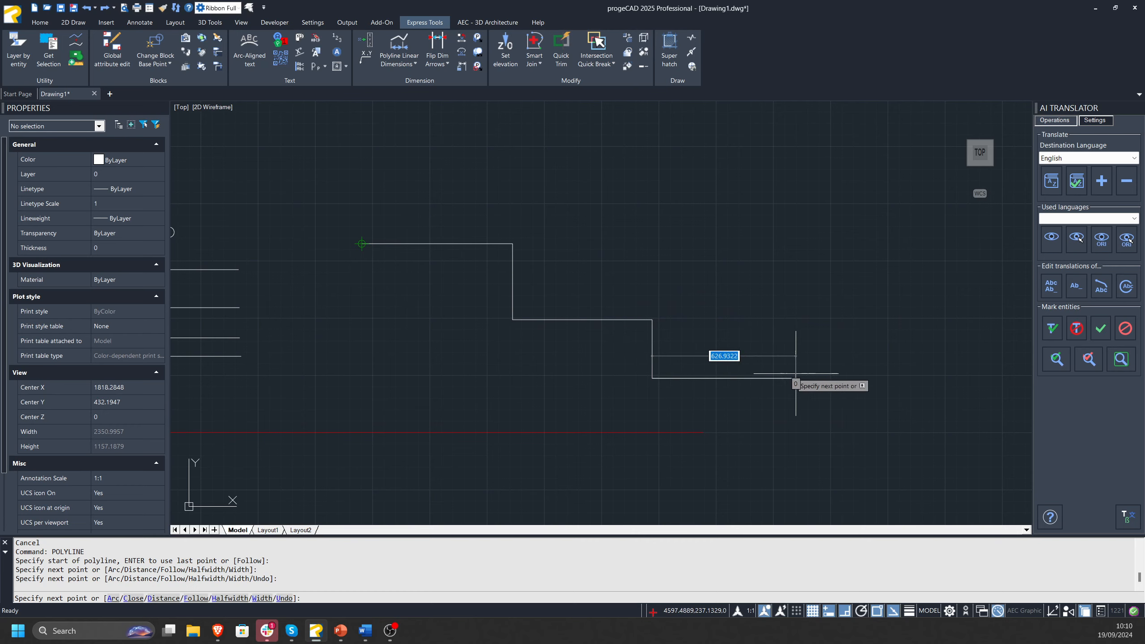
click(796, 379)
click(796, 276)
click(1023, 284)
middle_drag(974, 288, 851, 291)
key(Escape)
key(Escape)
key(Escape)
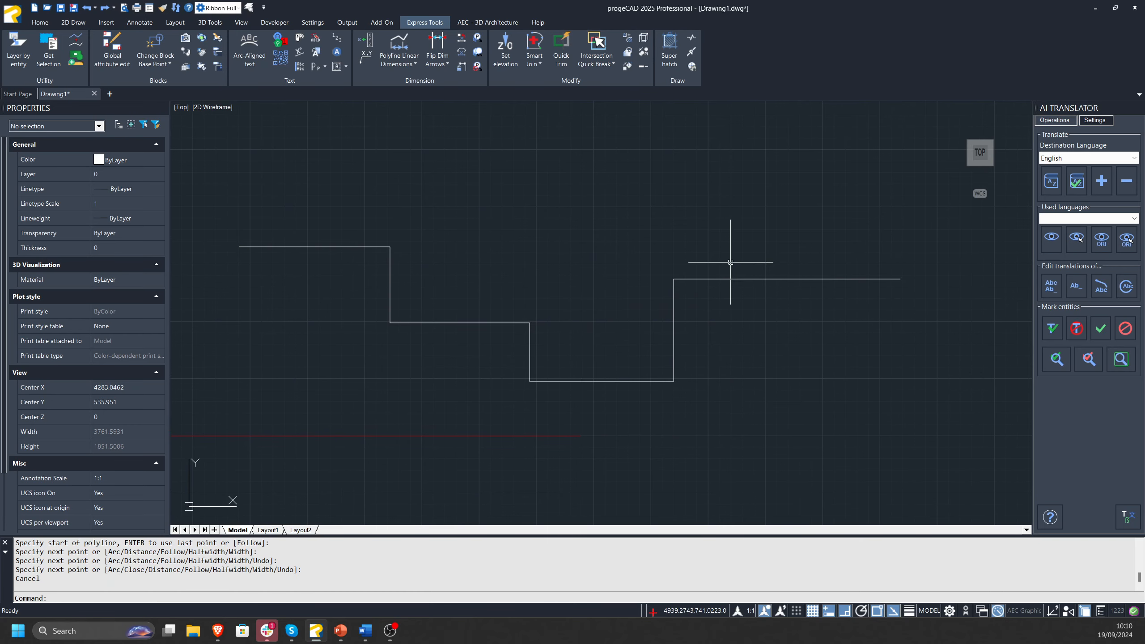
Apply Polyline Linear Dimensions to the stepped polyline.
middle_drag(656, 232, 676, 219)
click(760, 211)
click(376, 385)
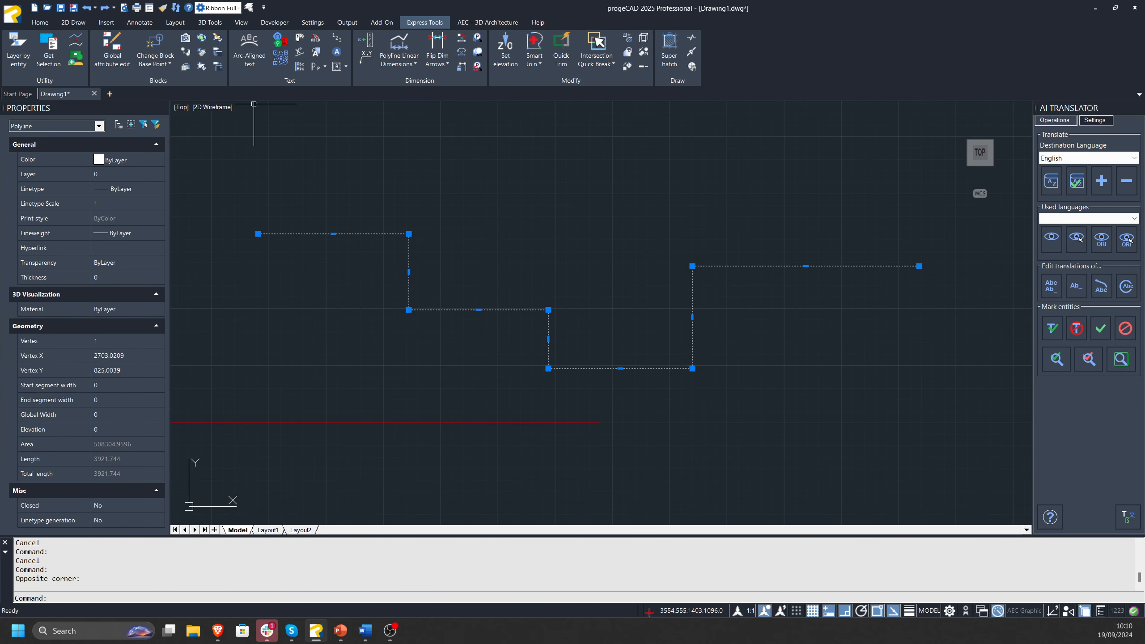
click(399, 47)
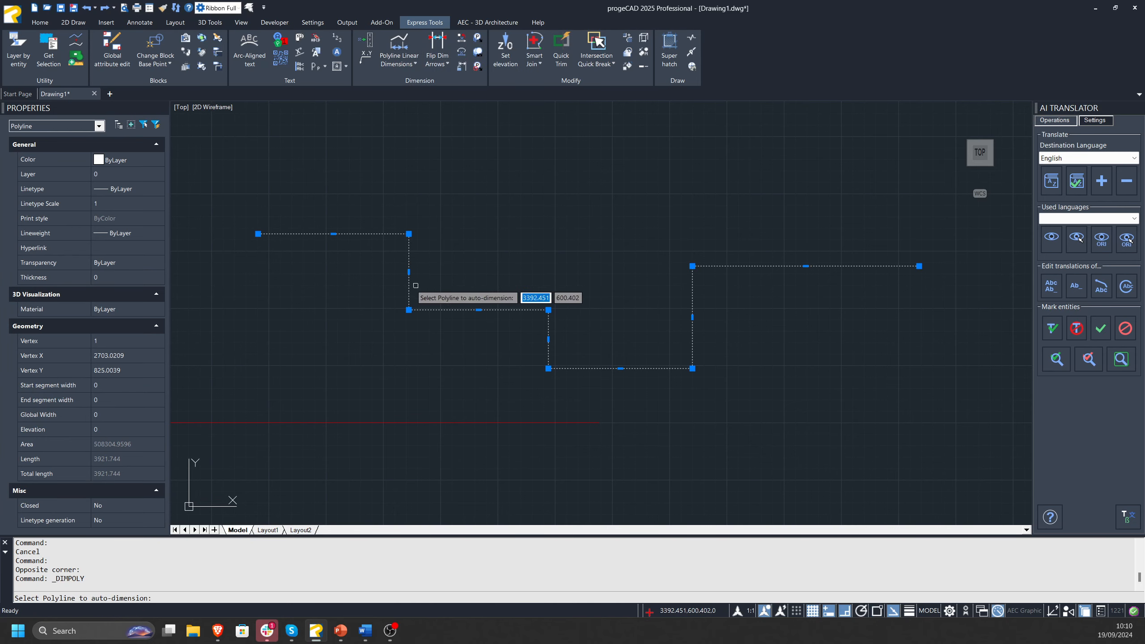
click(409, 271)
scroll(762, 222, up, 6)
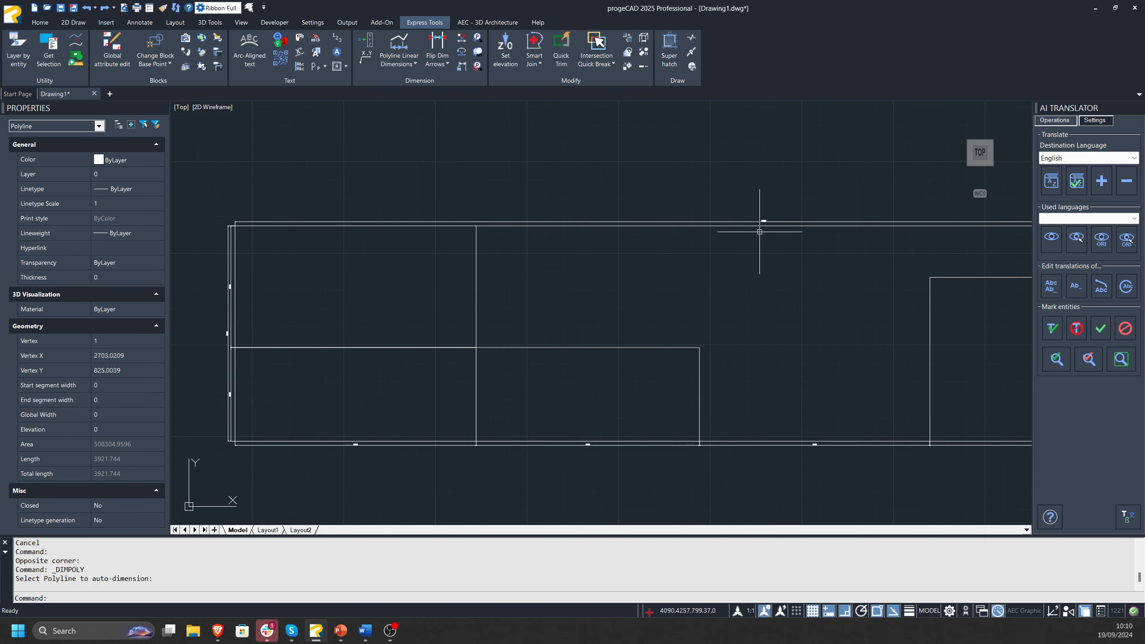
Erase the overall horizontal dimension above the polyline and the three vertical dimensions beside its starting end.
click(627, 247)
scroll(646, 256, down, 5)
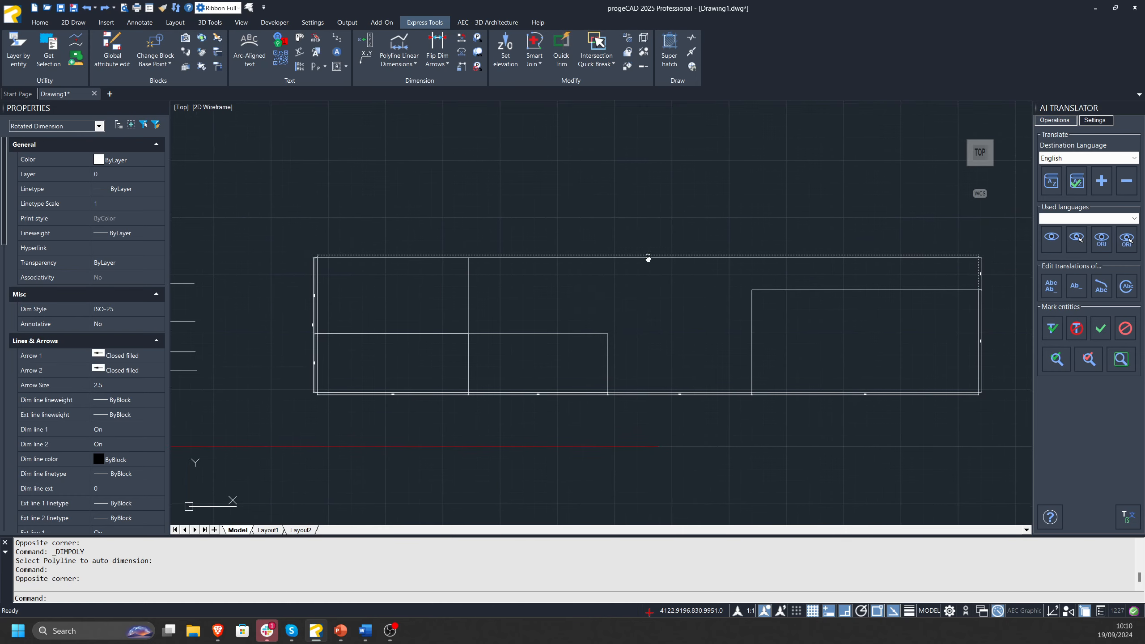
key(Delete)
scroll(235, 229, up, 5)
click(261, 203)
middle_drag(239, 295, 339, 153)
click(295, 384)
scroll(318, 368, down, 2)
key(Delete)
scroll(598, 375, down, 1)
middle_drag(1028, 461, 552, 337)
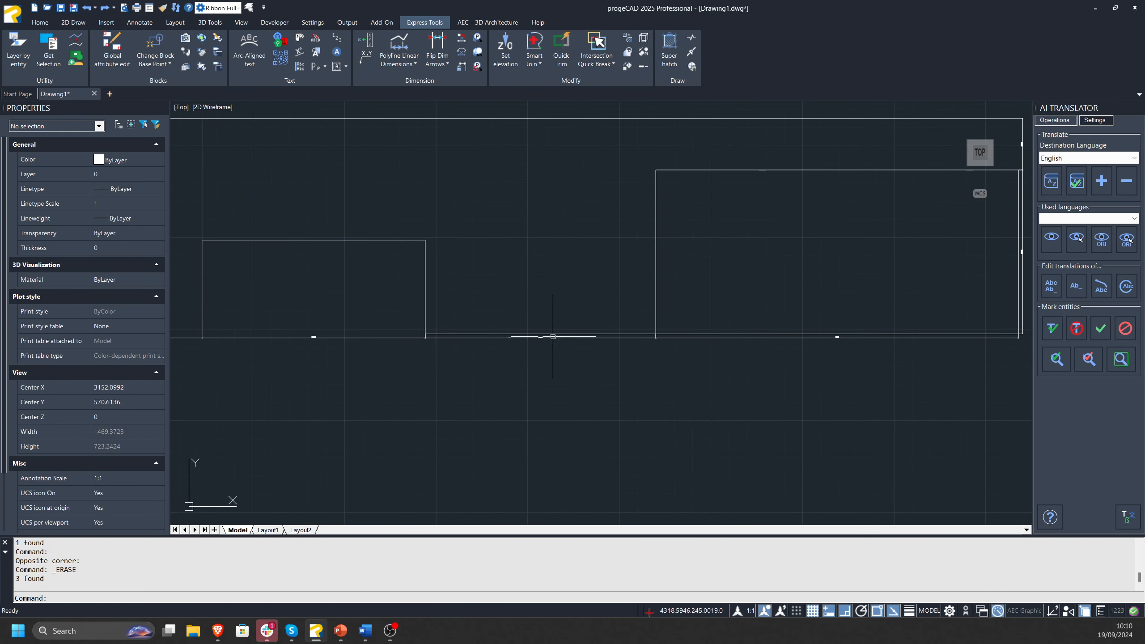
scroll(554, 352, up, 2)
click(553, 348)
click(529, 329)
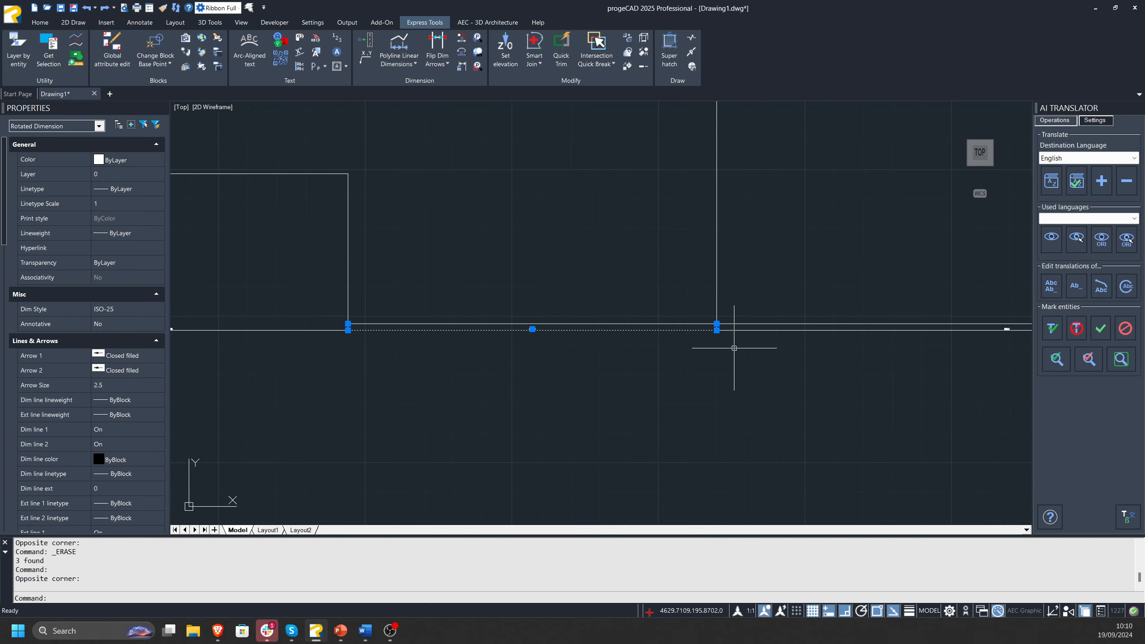
scroll(685, 327, down, 2)
key(Escape)
key(Escape)
key(Escape)
Undo the dimension erasures and the automatic dimensioning of the stepped polyline.
key(ctrl+z)
key(ctrl+z)
key(ctrl+z)
key(ctrl+z)
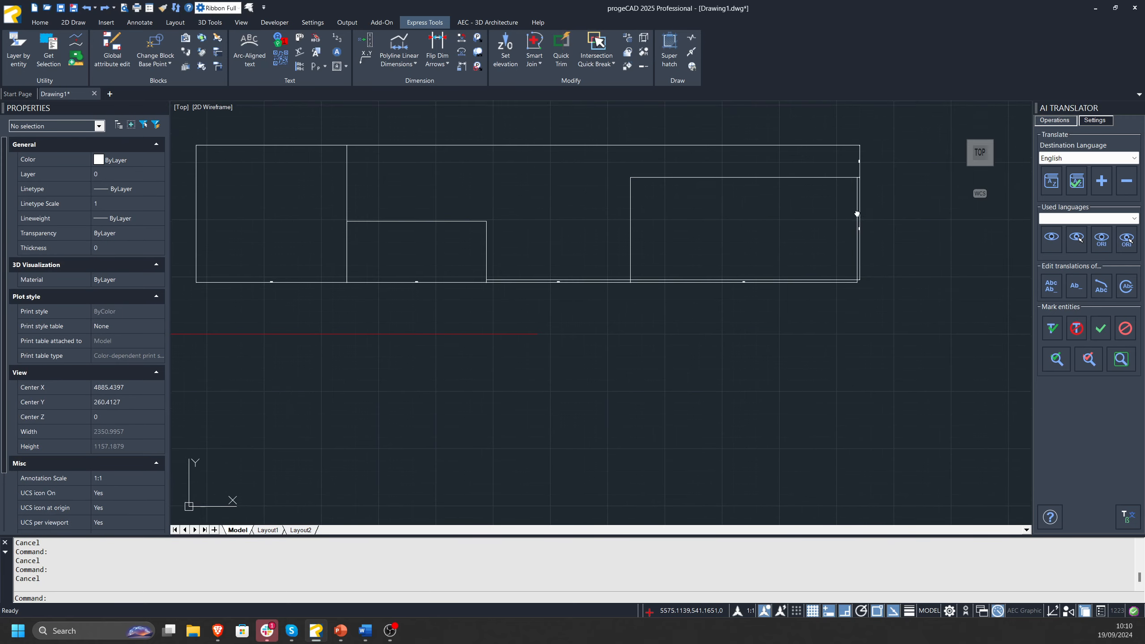
key(ctrl+z)
key(ctrl+z)
key(ctrl+z)
key(ctrl+z)
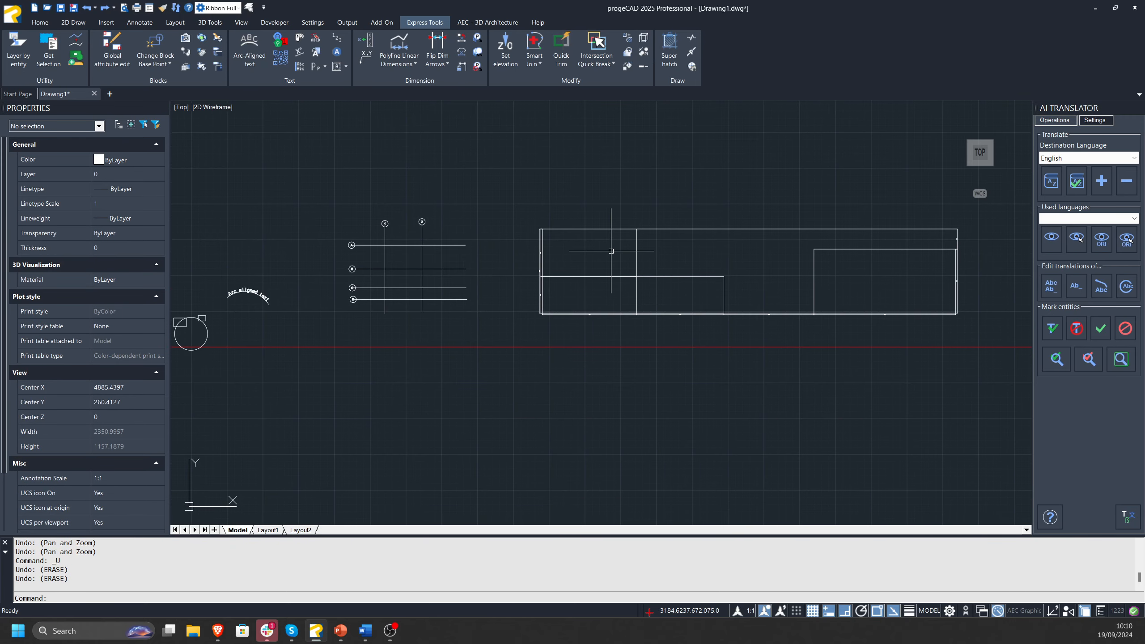
key(ctrl+z)
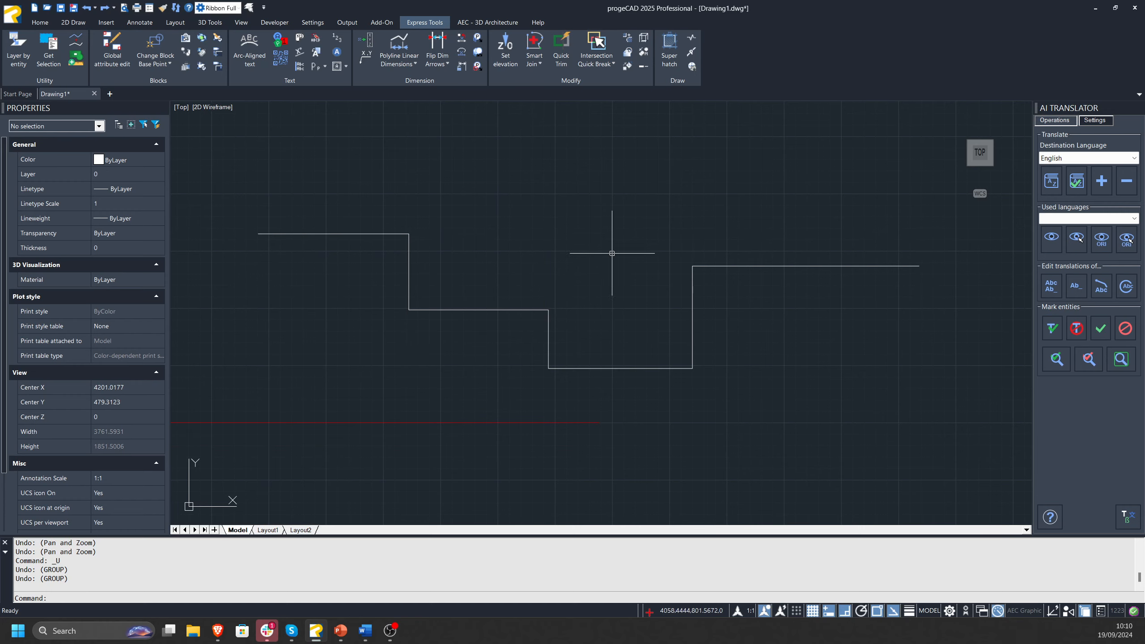
key(Escape)
key(Escape)
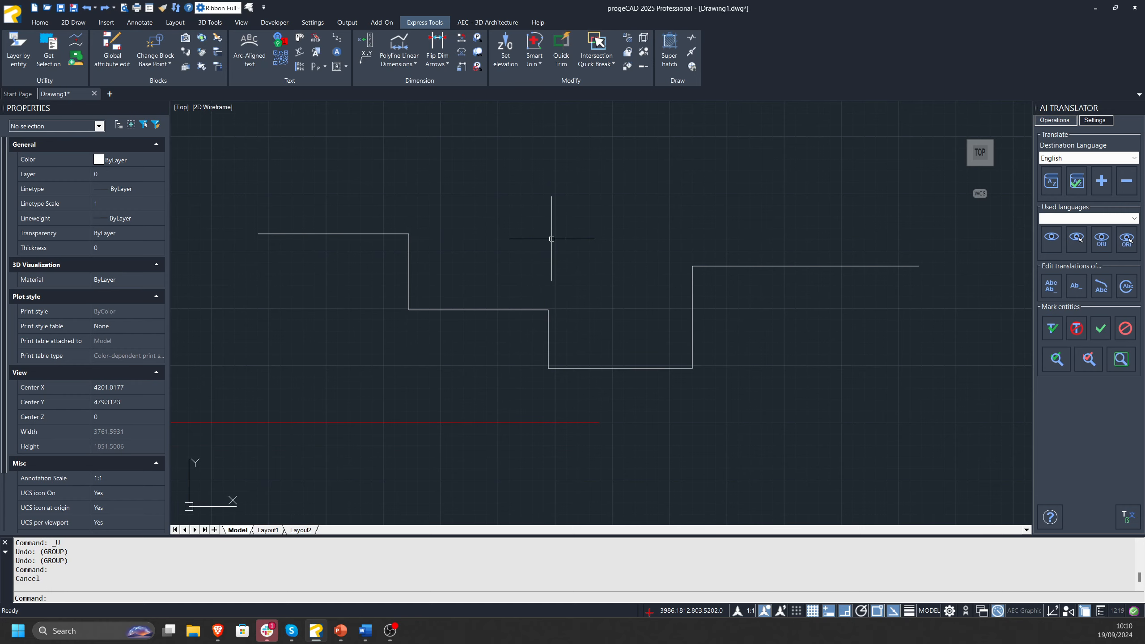
Draw a stepped chain of five connected lines, about 2984 units long in total, above the polyline.
click(816, 197)
click(521, 167)
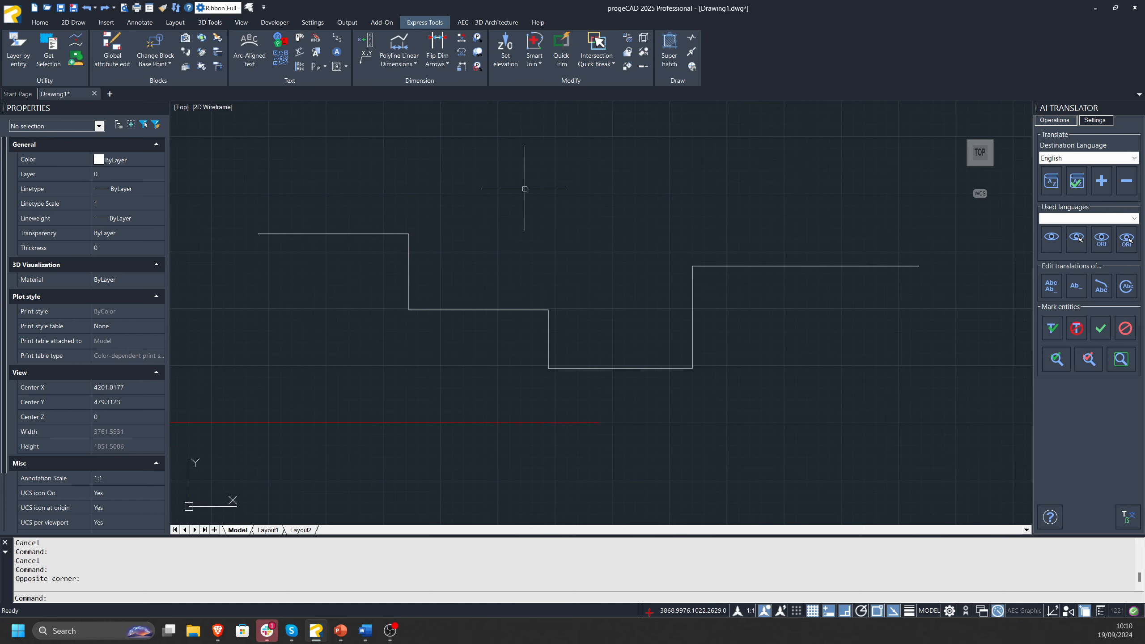
text(line)
key(Return)
middle_drag(500, 201, 540, 435)
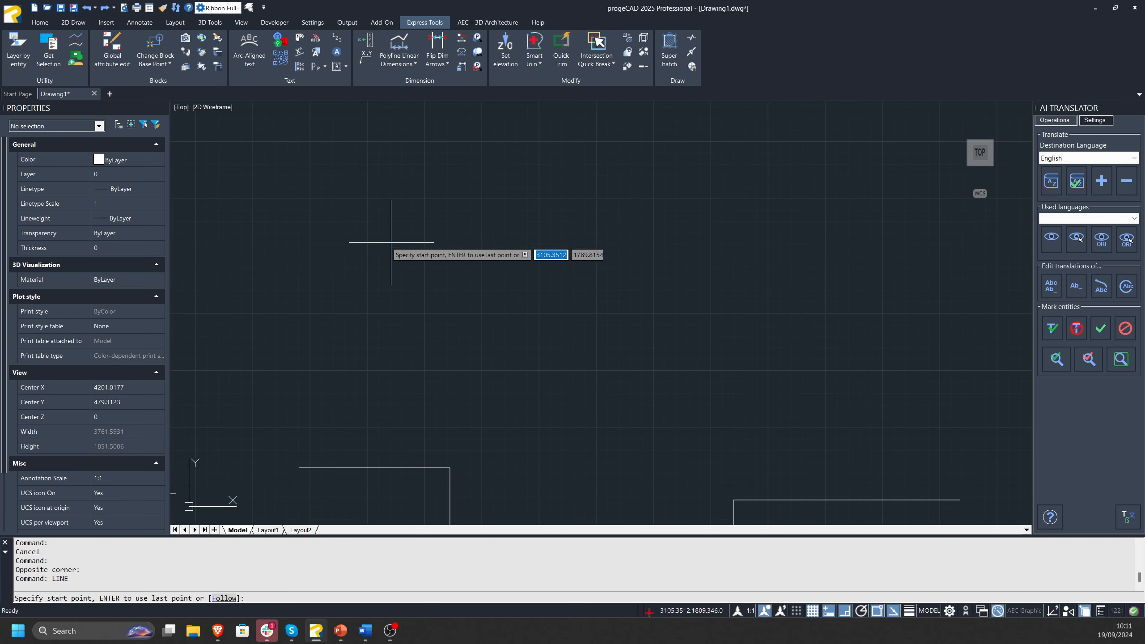
click(386, 239)
click(609, 238)
click(609, 324)
click(793, 324)
click(793, 229)
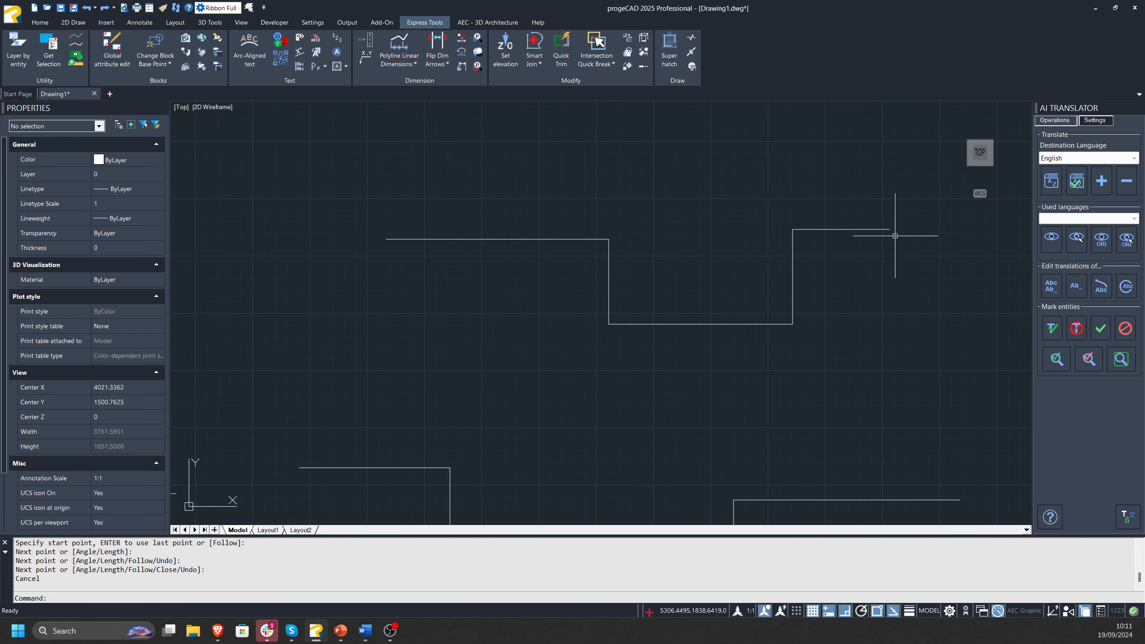
click(890, 229)
key(Escape)
key(Escape)
Compare the stepped polyline with the chain of separate lines by selecting each in turn and checking its properties.
click(405, 328)
click(397, 340)
middle_drag(566, 340, 508, 165)
key(Escape)
key(Escape)
click(746, 263)
click(262, 463)
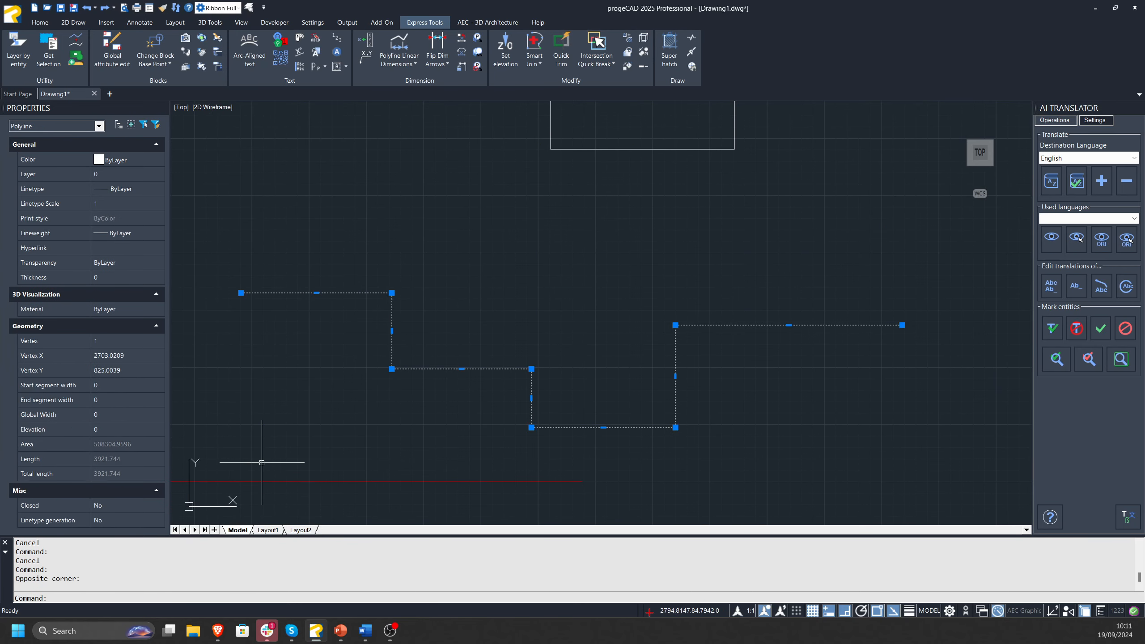
middle_drag(664, 249, 562, 396)
key(Escape)
click(792, 150)
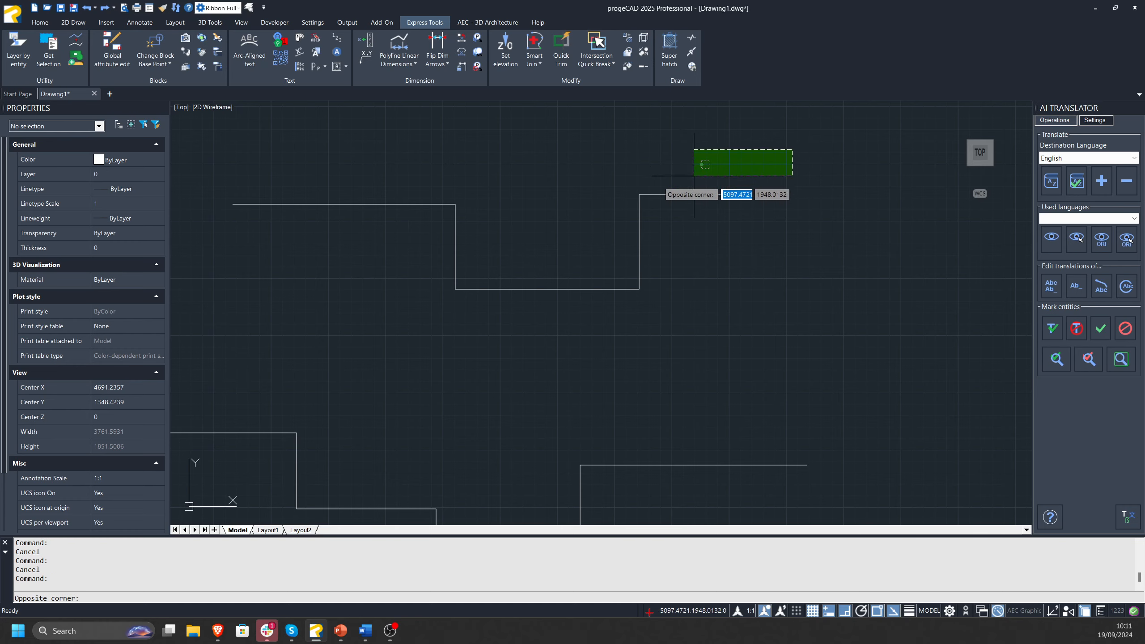
click(220, 319)
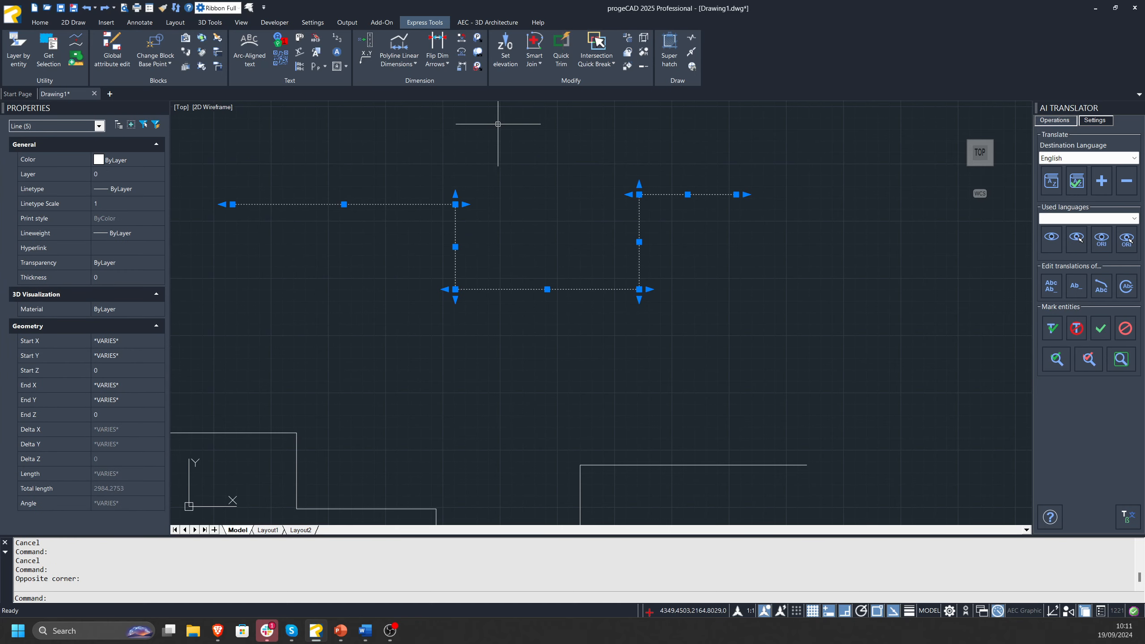
middle_drag(706, 278, 734, 243)
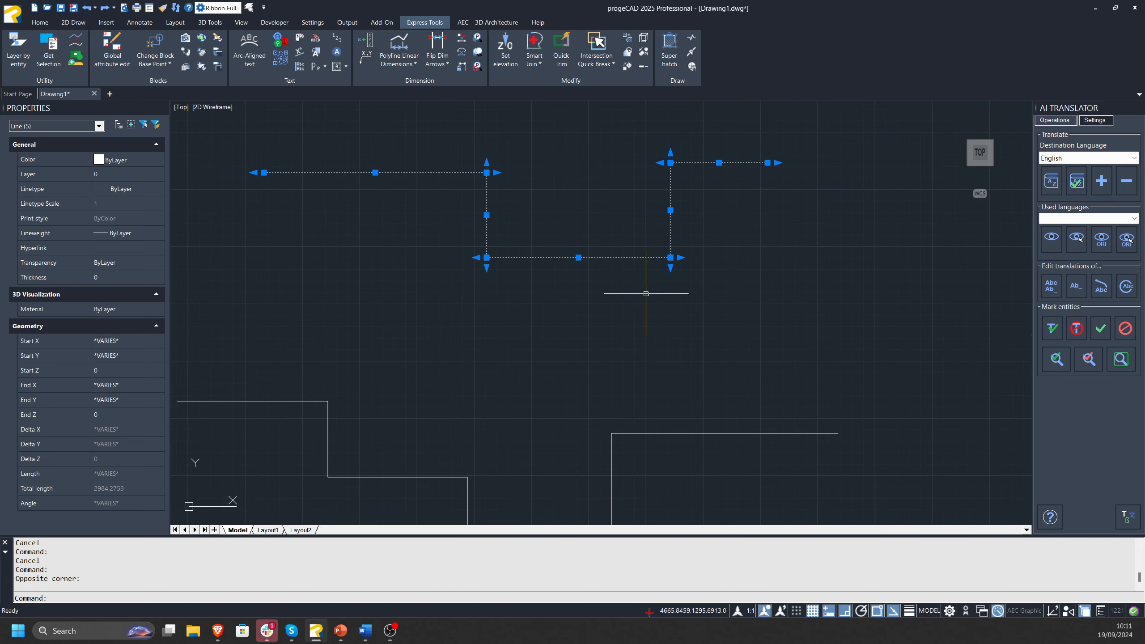
key(Escape)
Move the stepped polyline so that its starting endpoint meets the free right-hand endpoint of the line chain.
scroll(636, 298, down, 3)
click(657, 316)
click(596, 404)
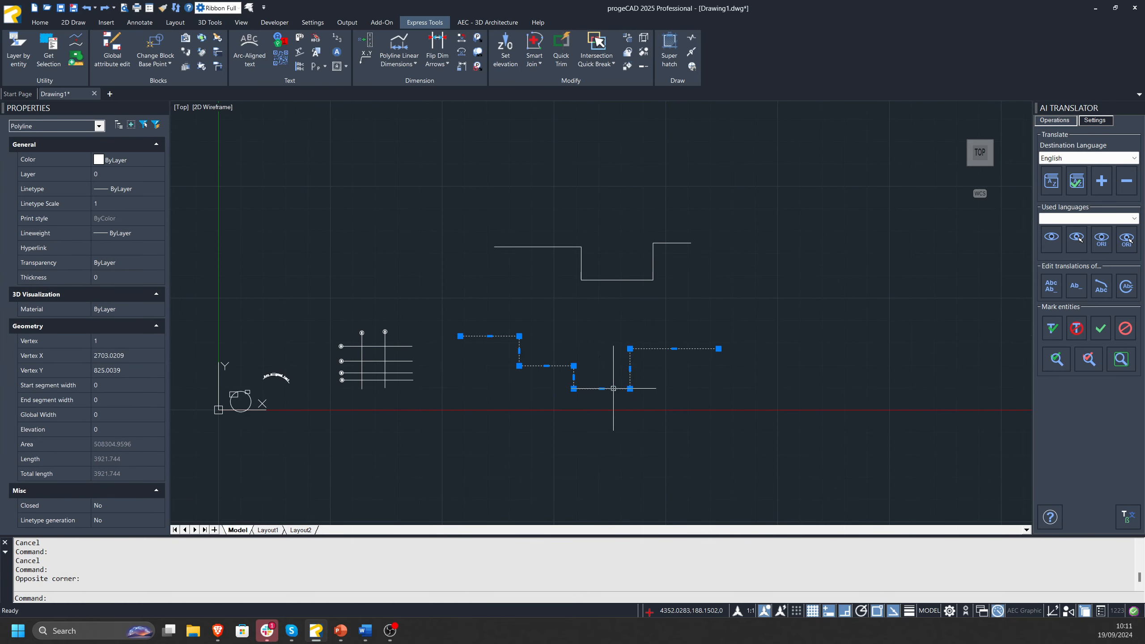
text(m)
key(Return)
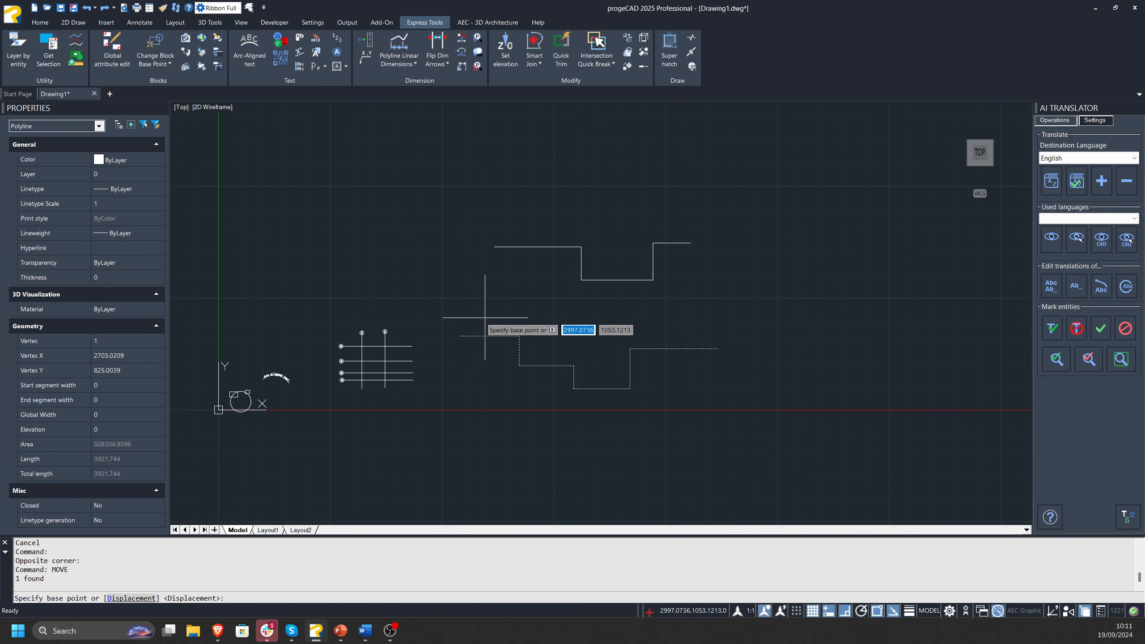
click(460, 336)
click(691, 243)
key(Escape)
key(Escape)
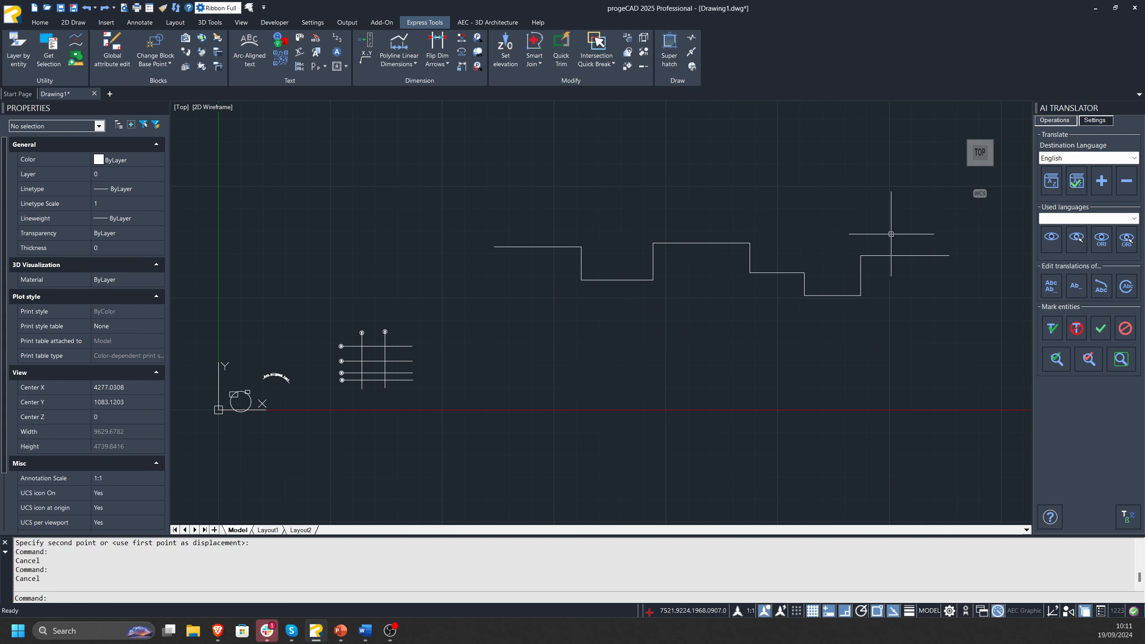
key(Escape)
Combine the five lines and the stepped polyline into a single polyline with Smart Join, and select it to check the result.
middle_drag(892, 235, 667, 241)
right_click(695, 238)
key(Escape)
click(769, 209)
click(218, 378)
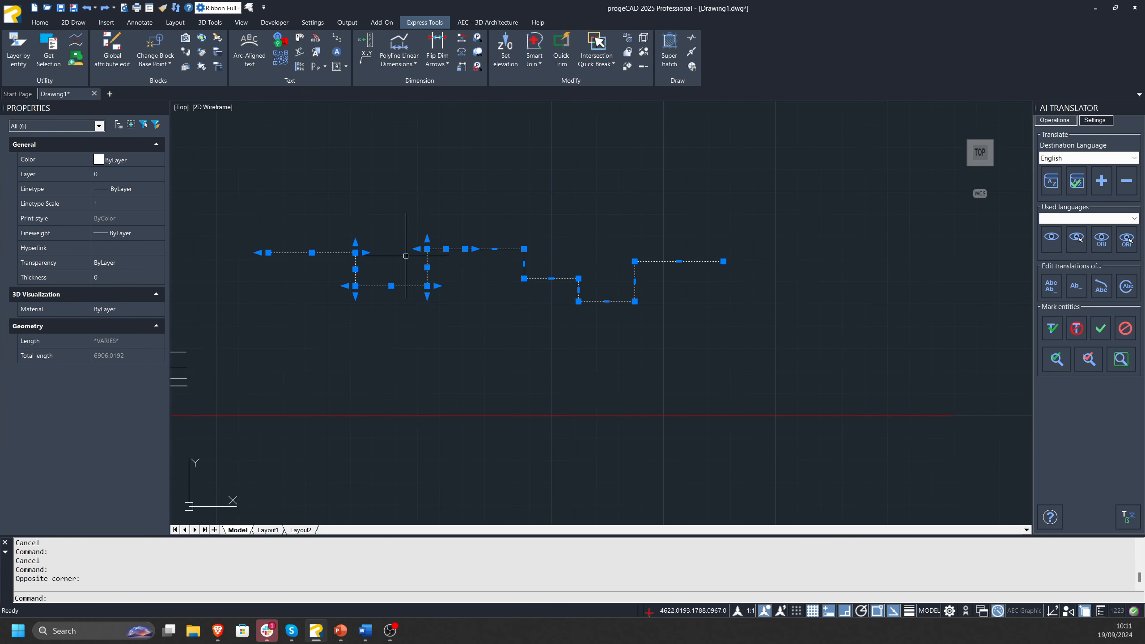
click(540, 46)
click(455, 245)
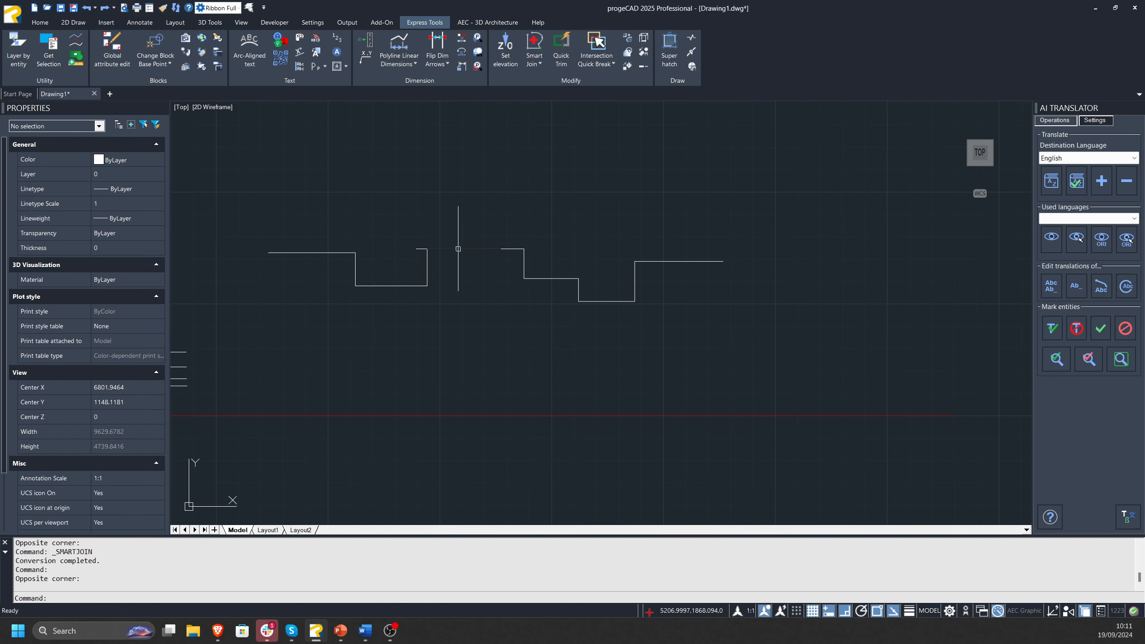
click(455, 250)
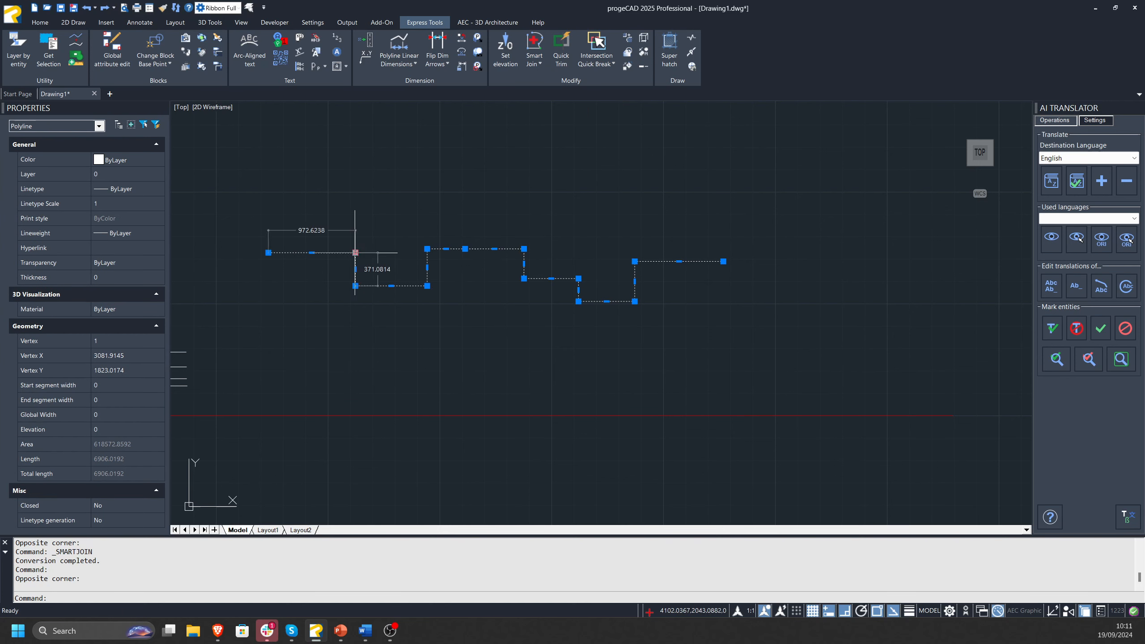
middle_drag(619, 267, 665, 283)
middle_drag(587, 270, 572, 269)
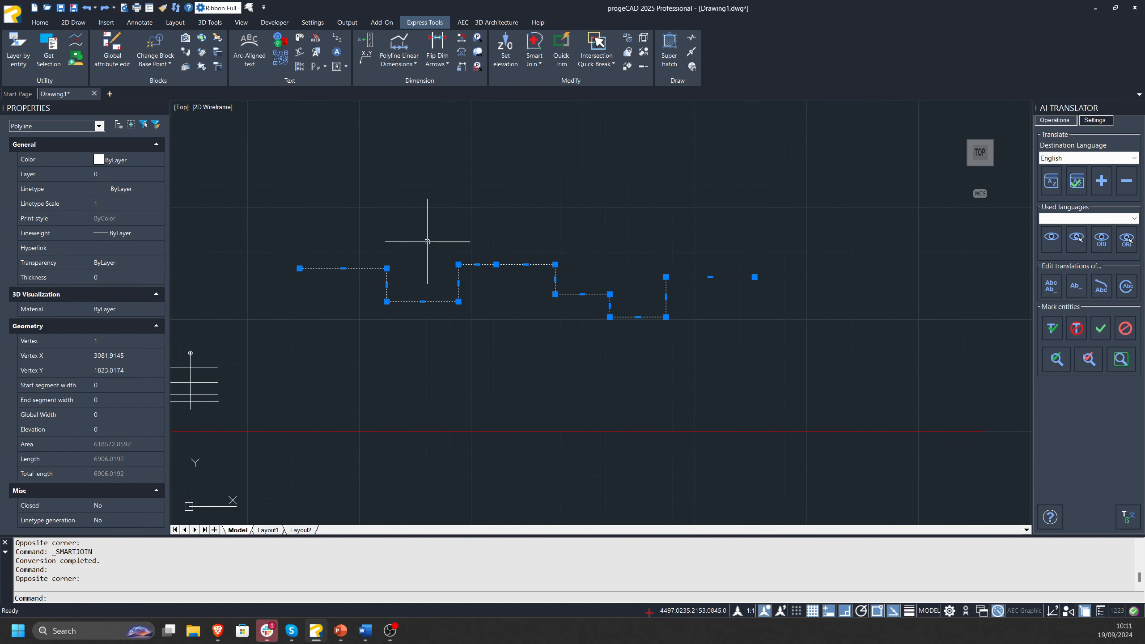
key(Escape)
Try Polyline Linear Dimensions on the joined polyline and undo the automatically placed dimensions.
click(399, 49)
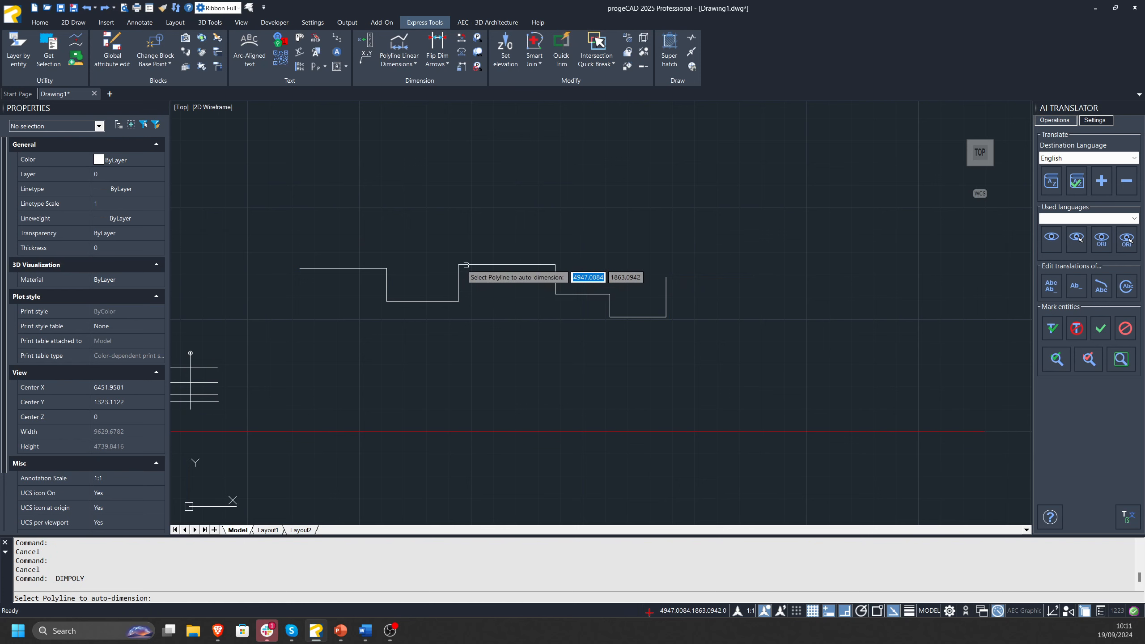
click(459, 274)
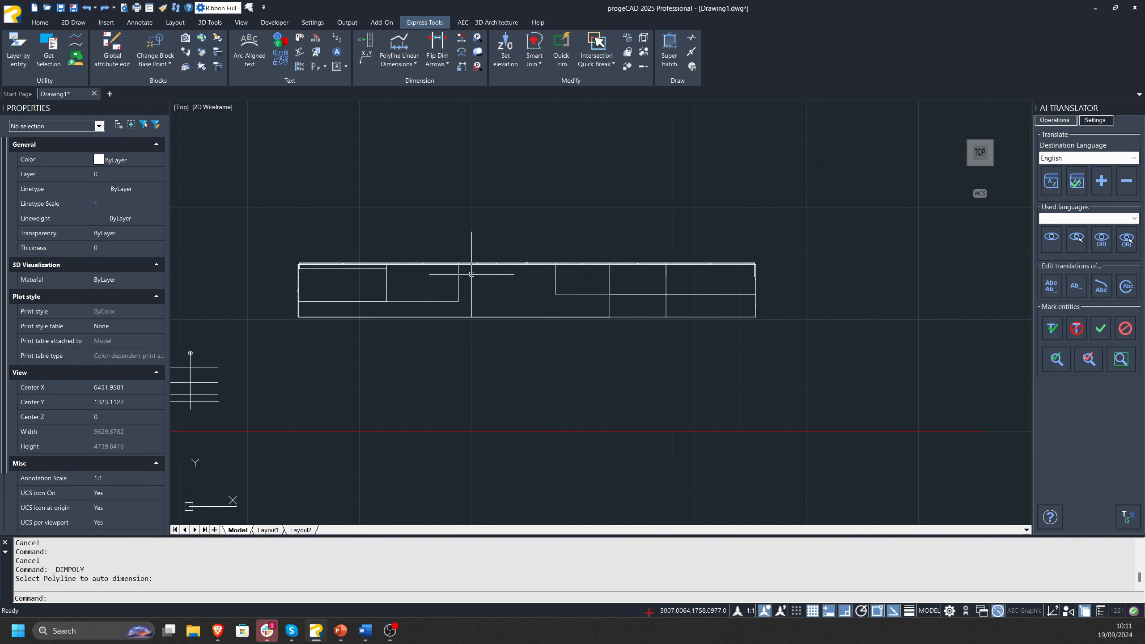
key(ctrl+z)
Delete the joined polyline from the drawing.
click(690, 238)
click(414, 307)
key(Delete)
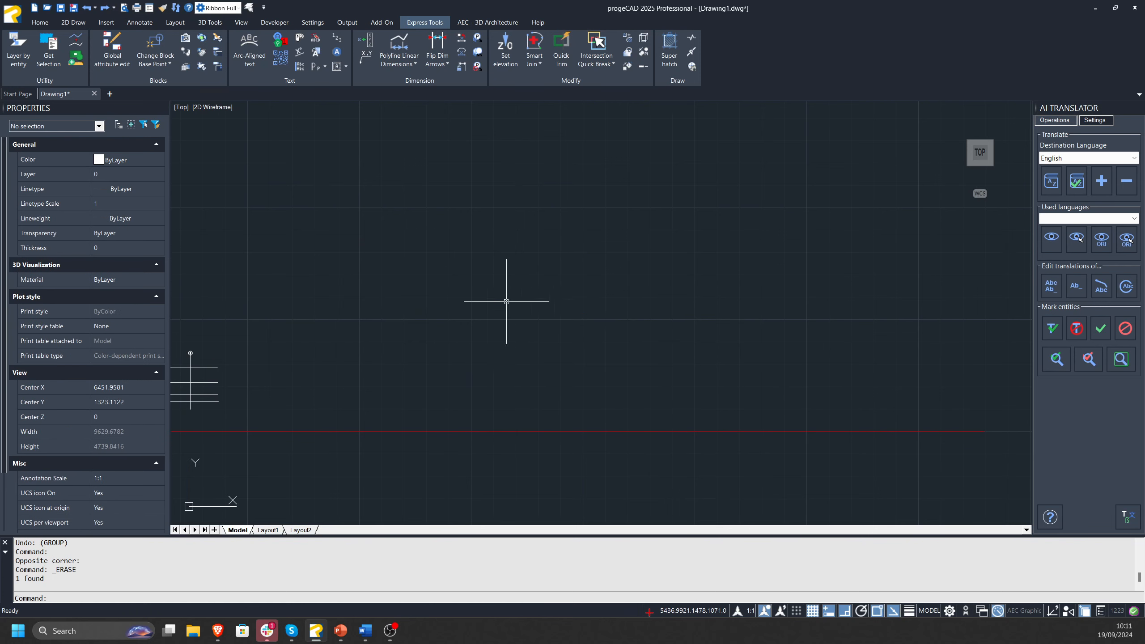
mouse_move(507, 301)
middle_down()
mouse_move(578, 268)
mouse_move(629, 205)
middle_up()
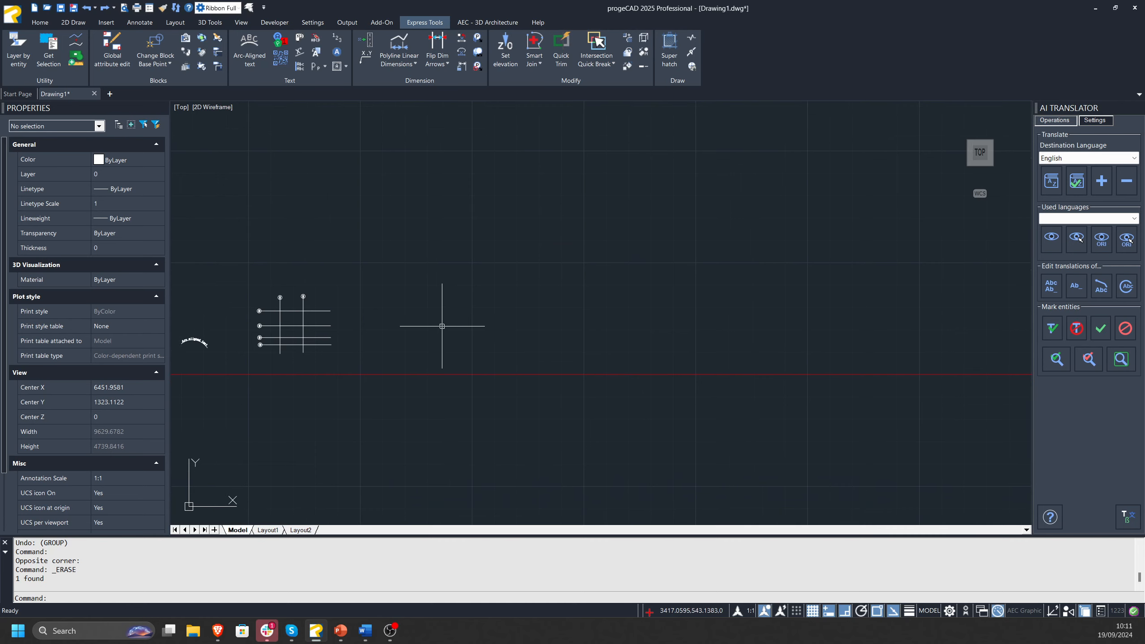
scroll(334, 336, up, 4)
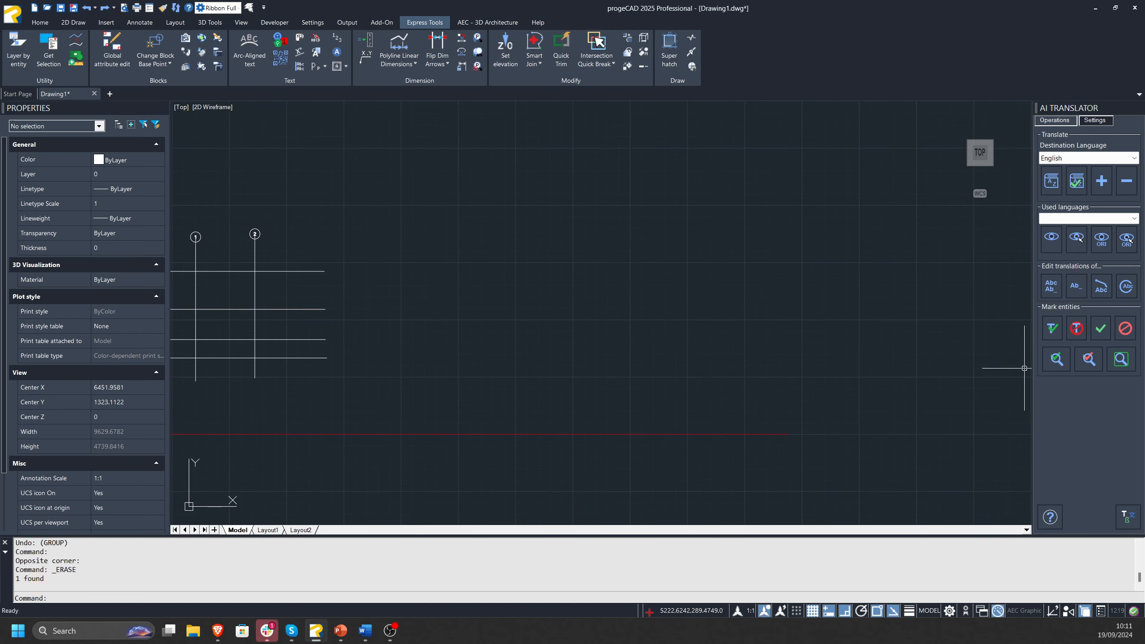
Close Drawing1 without saving the changes.
key(Escape)
key(Escape)
key(Escape)
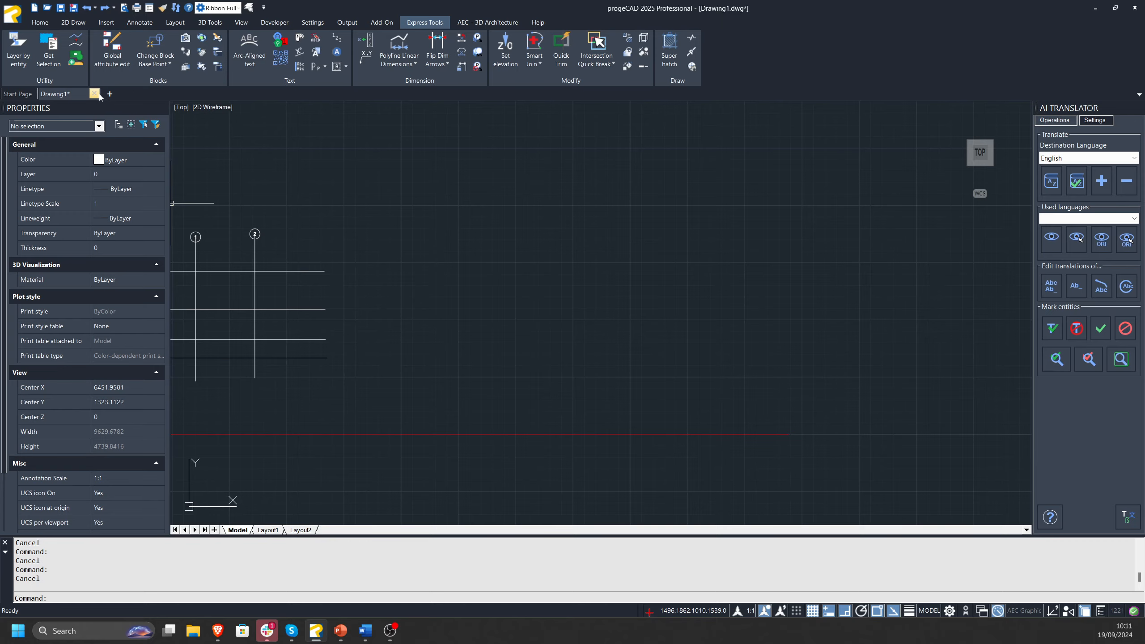
click(95, 93)
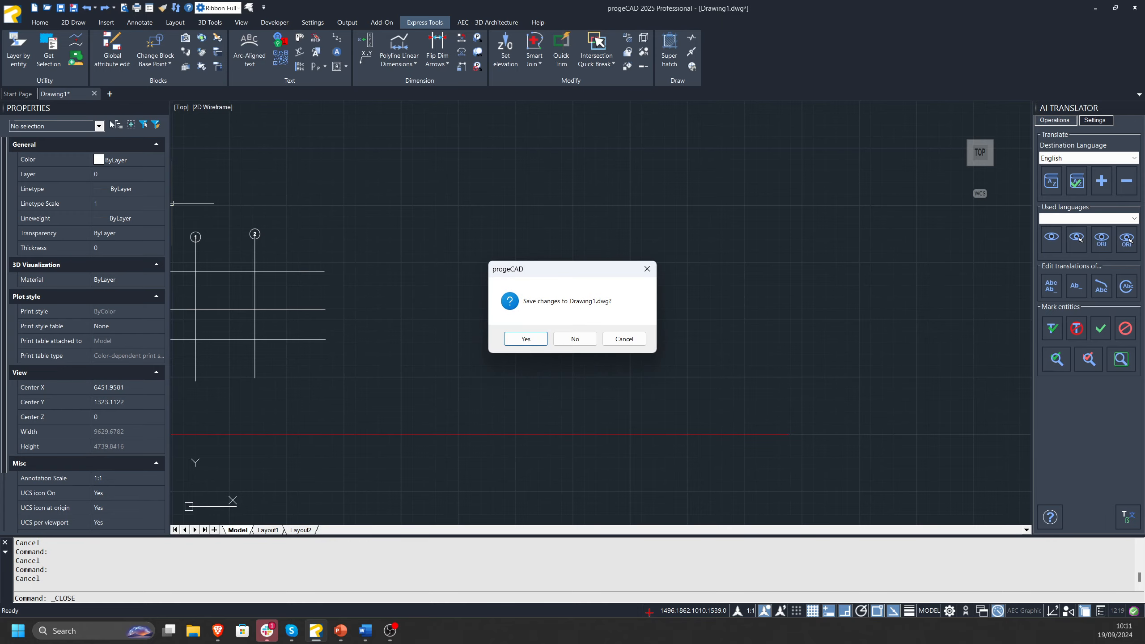
click(575, 338)
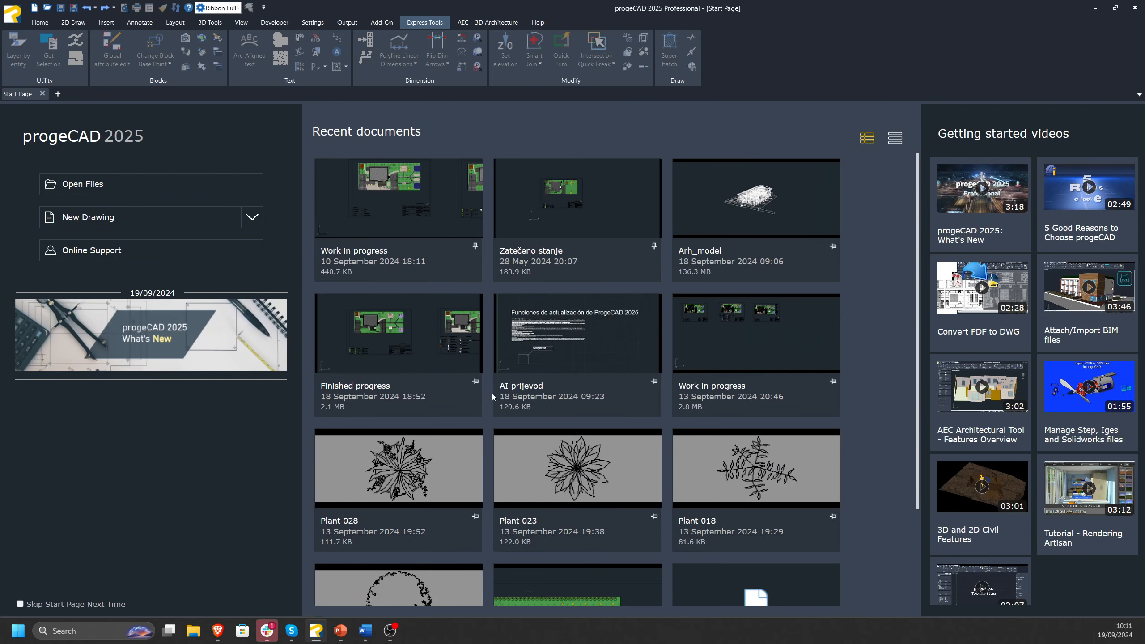
Open the drawing AI prijevod.dwg from the webinar folder.
click(90, 197)
click(456, 229)
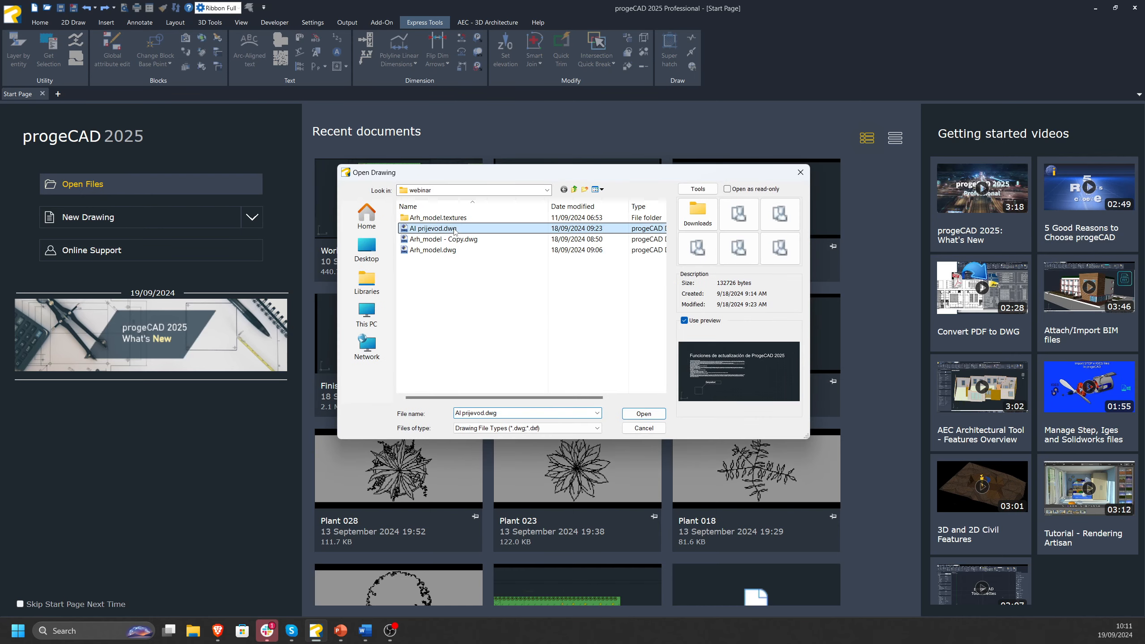
click(644, 413)
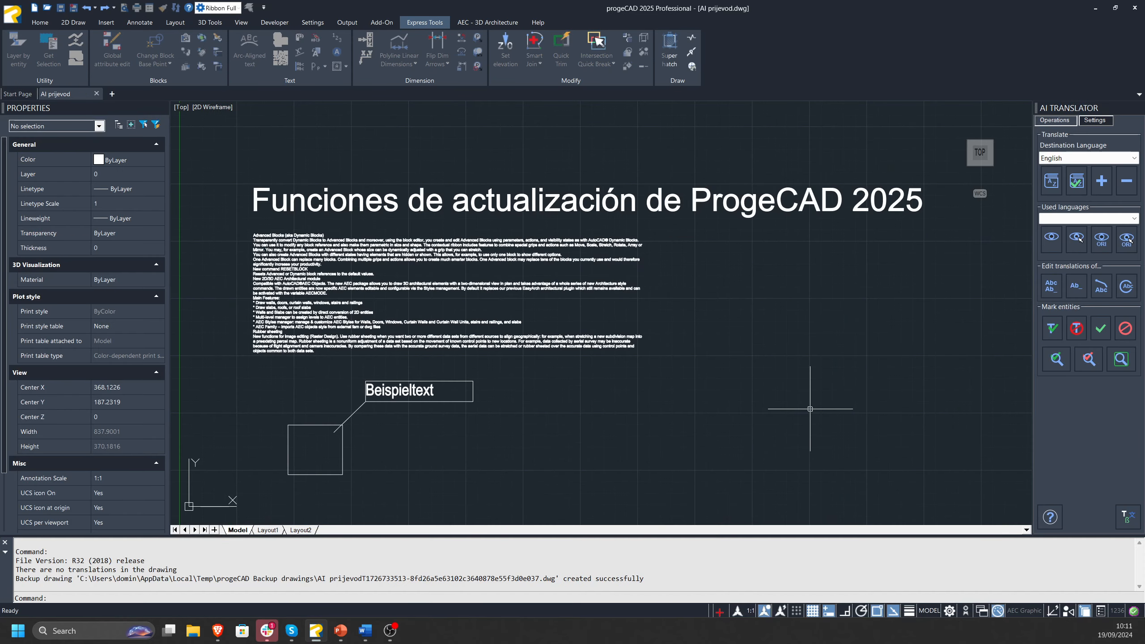
Check the properties of the large Spanish title text and of the English multiline text below it.
middle_drag(611, 328, 640, 329)
middle_drag(443, 411, 448, 373)
mouse_move(447, 184)
middle_down()
mouse_move(413, 237)
mouse_move(406, 199)
mouse_move(452, 181)
middle_up()
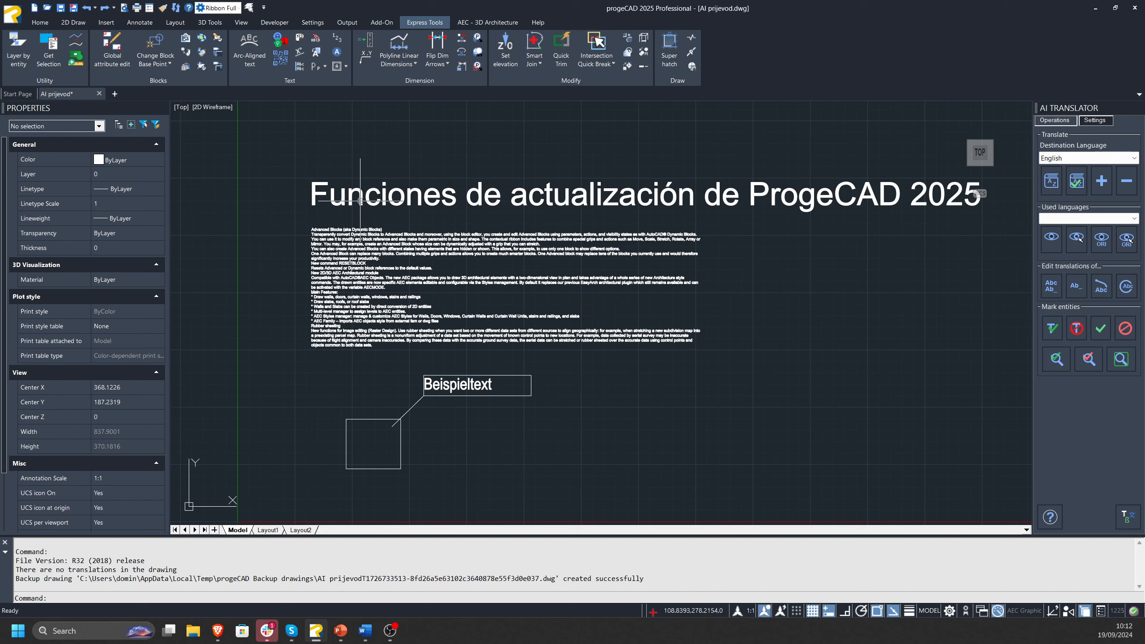
click(420, 206)
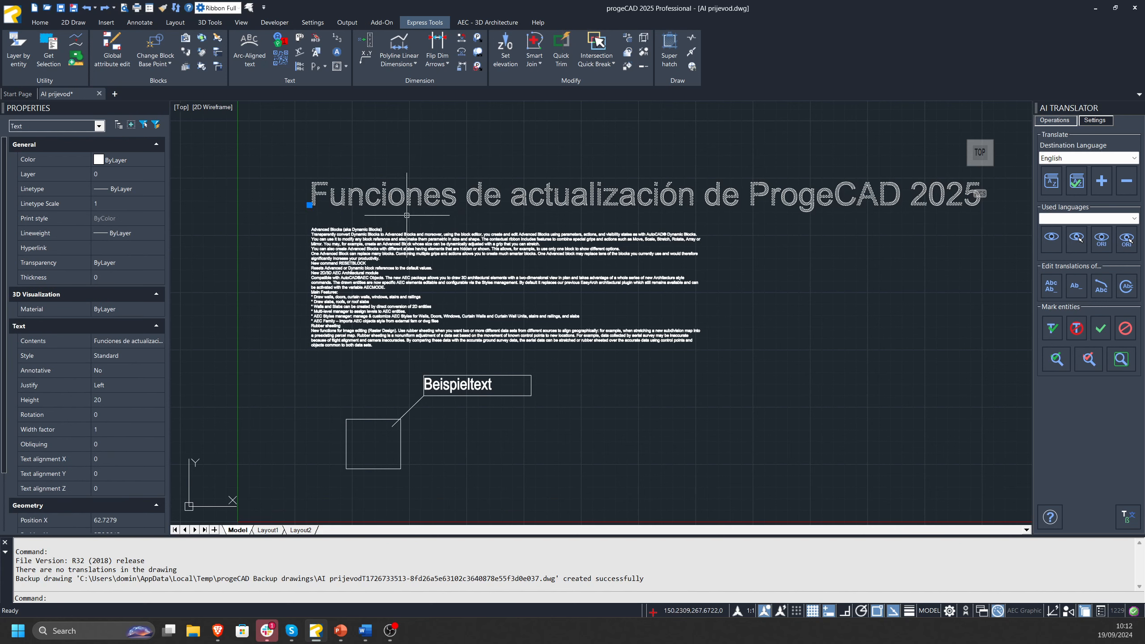
key(Escape)
click(373, 240)
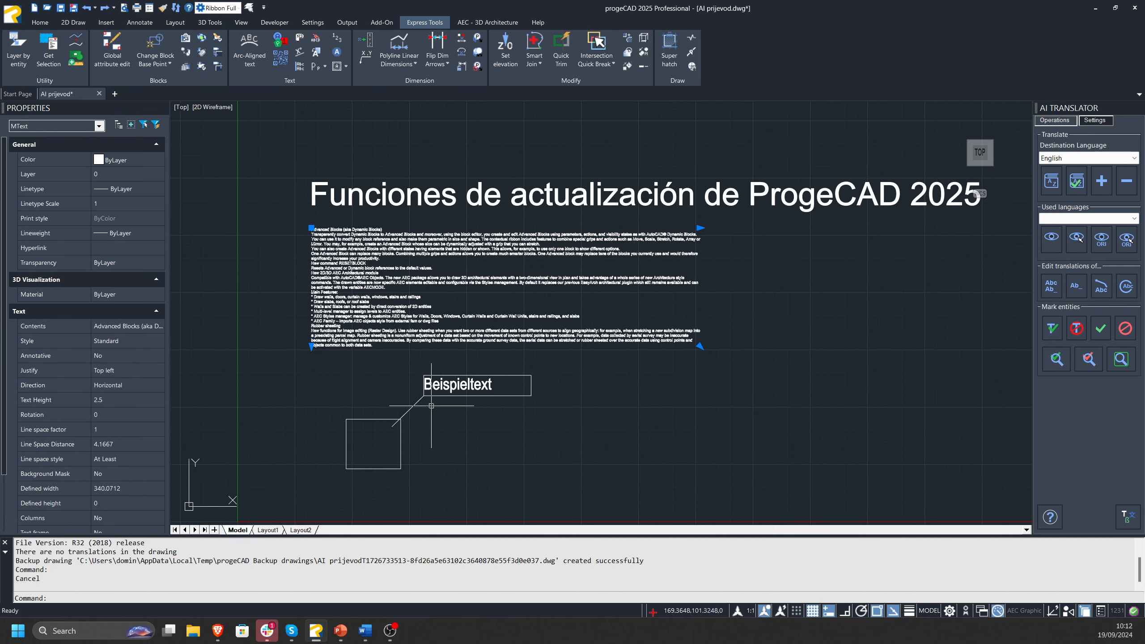
key(Escape)
Examine the English paragraph, the German Beispieltext callout and the Spanish title to compare the languages used in the drawing.
scroll(506, 369, up, 5)
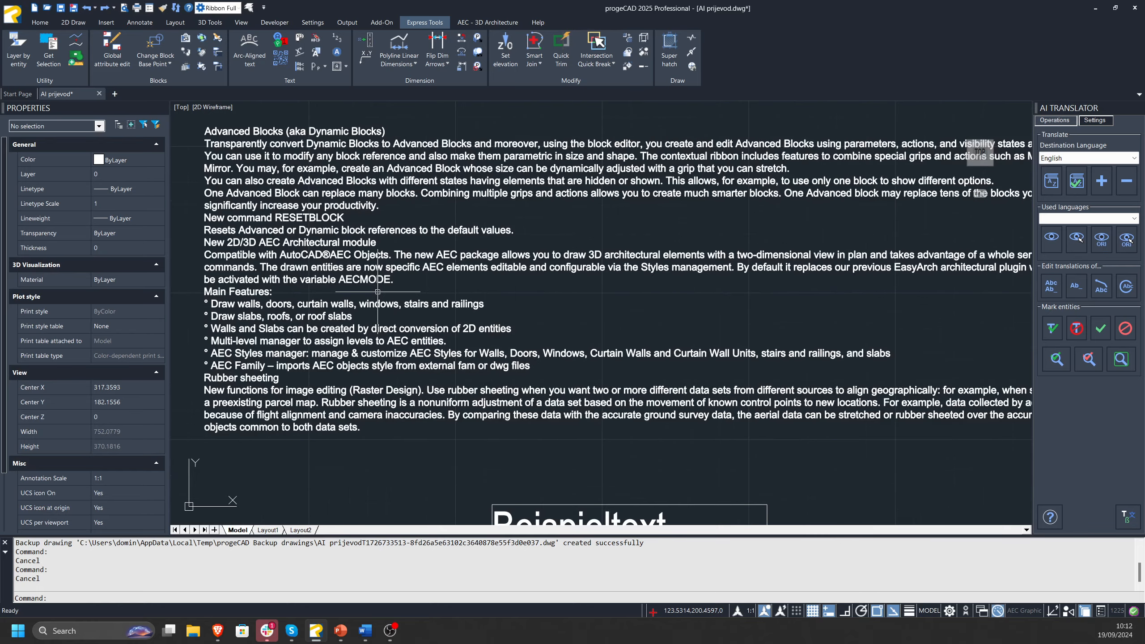
scroll(482, 264, down, 3)
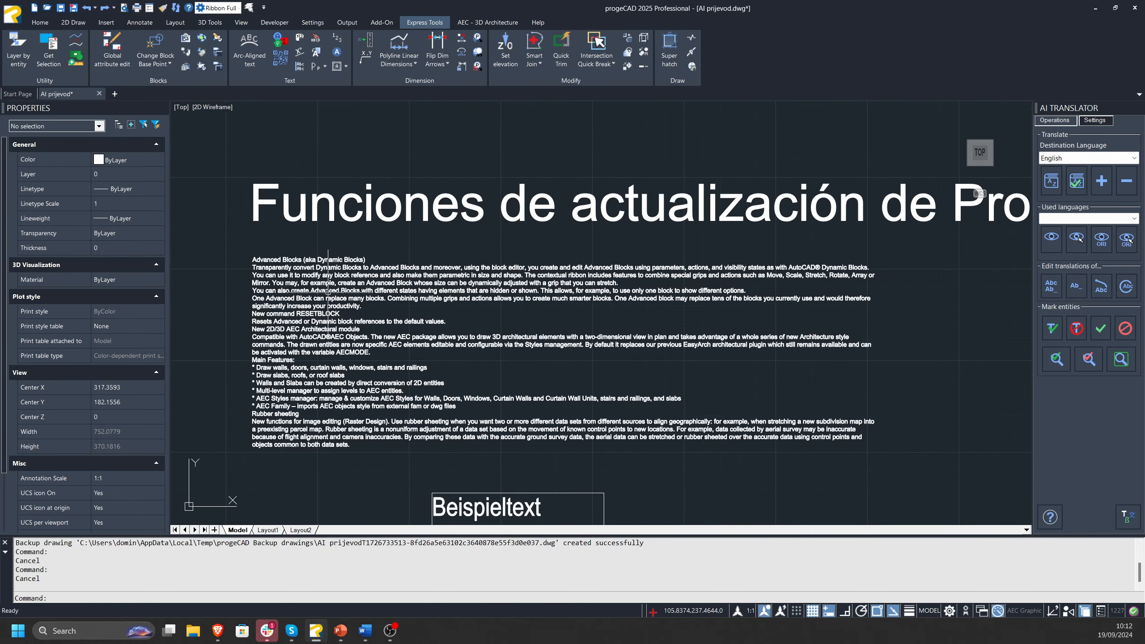
click(419, 306)
key(Escape)
middle_drag(562, 402, 501, 299)
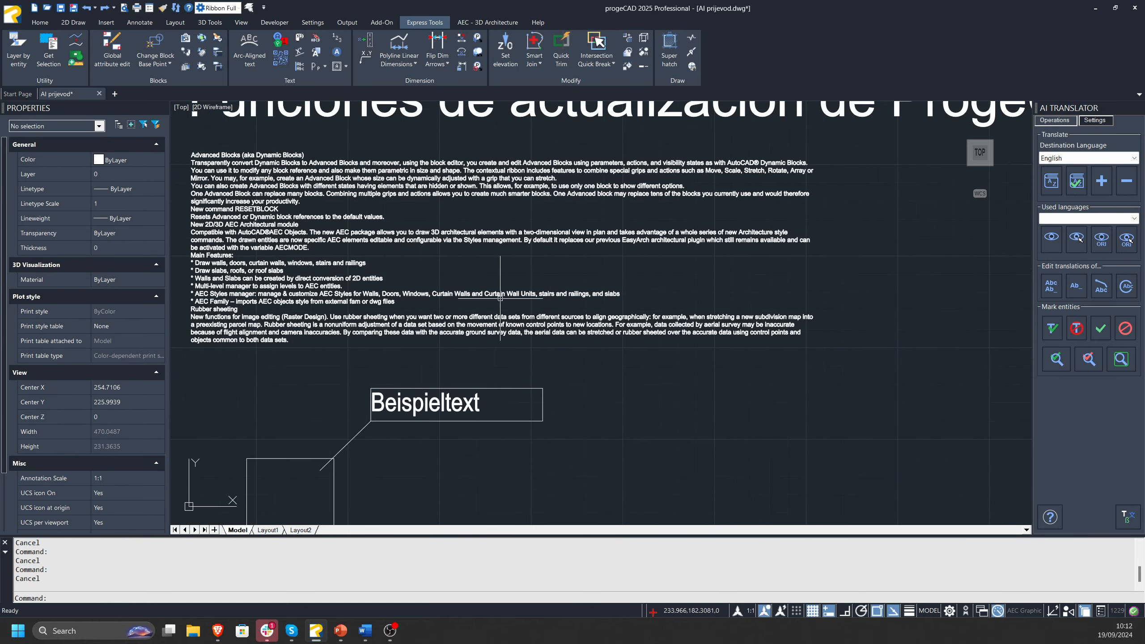
middle_drag(442, 394, 529, 437)
middle_drag(383, 194, 325, 299)
click(521, 227)
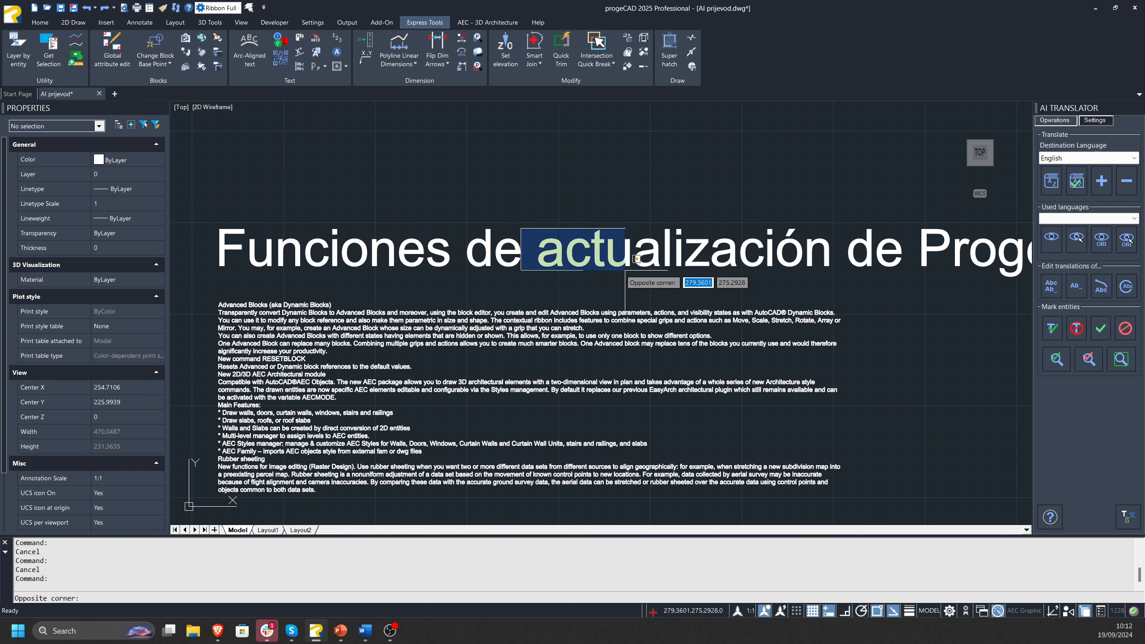
key(Escape)
key(Escape)
click(722, 238)
key(Escape)
mouse_move(744, 310)
middle_down()
mouse_move(662, 235)
mouse_move(612, 246)
middle_up()
scroll(662, 235, down, 2)
click(729, 170)
key(Escape)
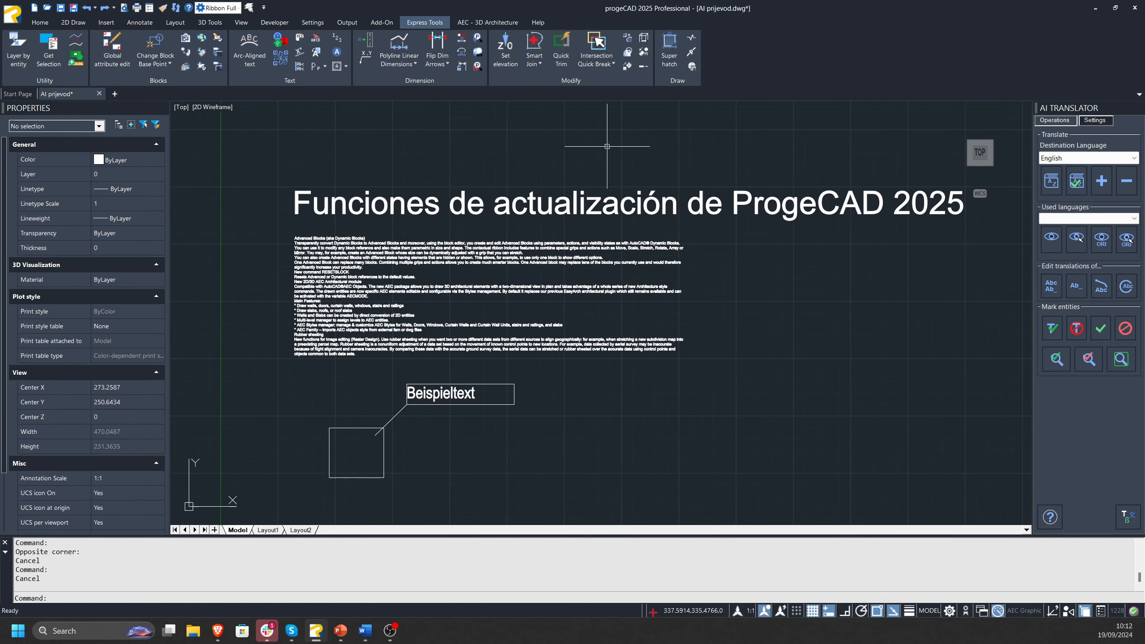
middle_drag(786, 250, 689, 262)
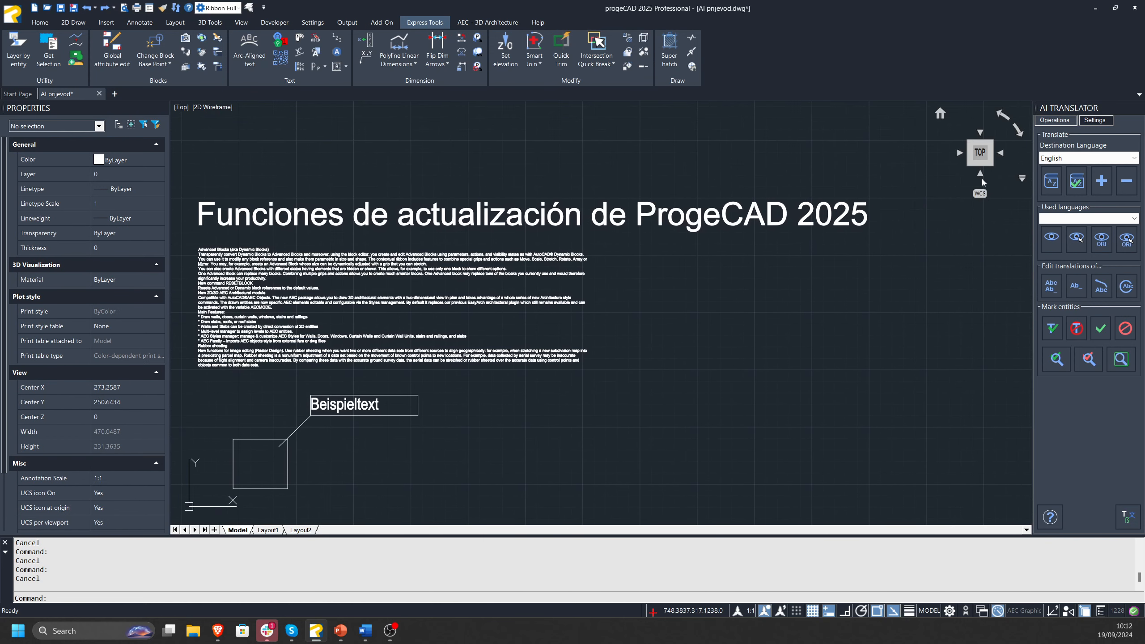
Review the AI Translator's destination languages, including the complete set available for adding or removing, and leave the selection unchanged.
click(1070, 159)
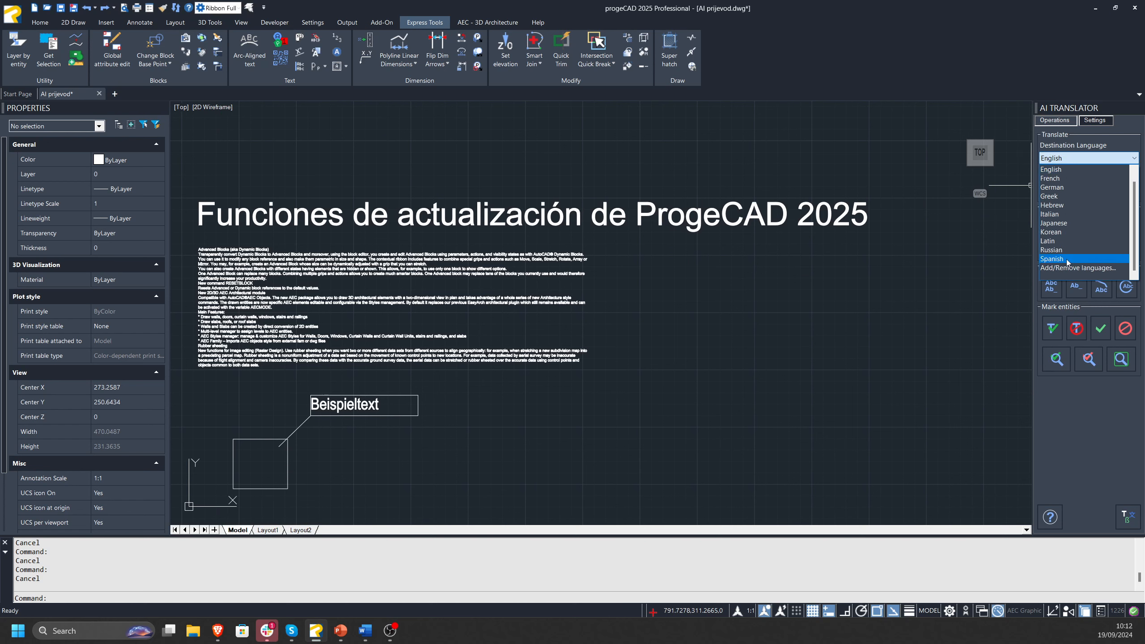
scroll(1063, 174, up, 1)
scroll(1061, 258, down, 1)
click(954, 296)
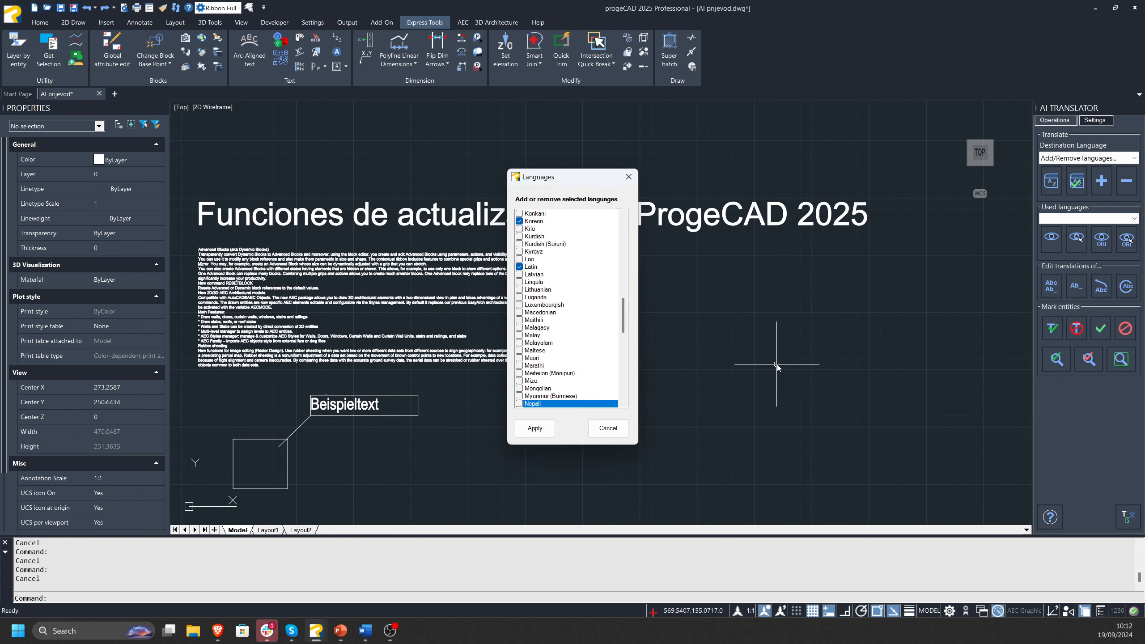
click(625, 176)
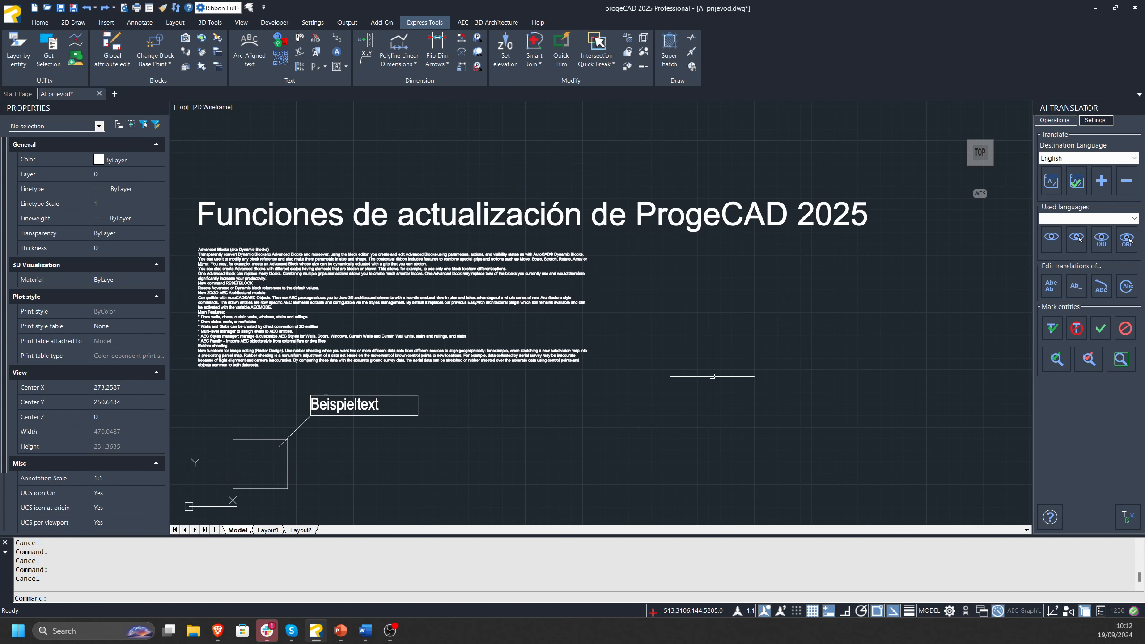
Look up the commands starting with TRANSLATE and cancel without running one.
text(transl)
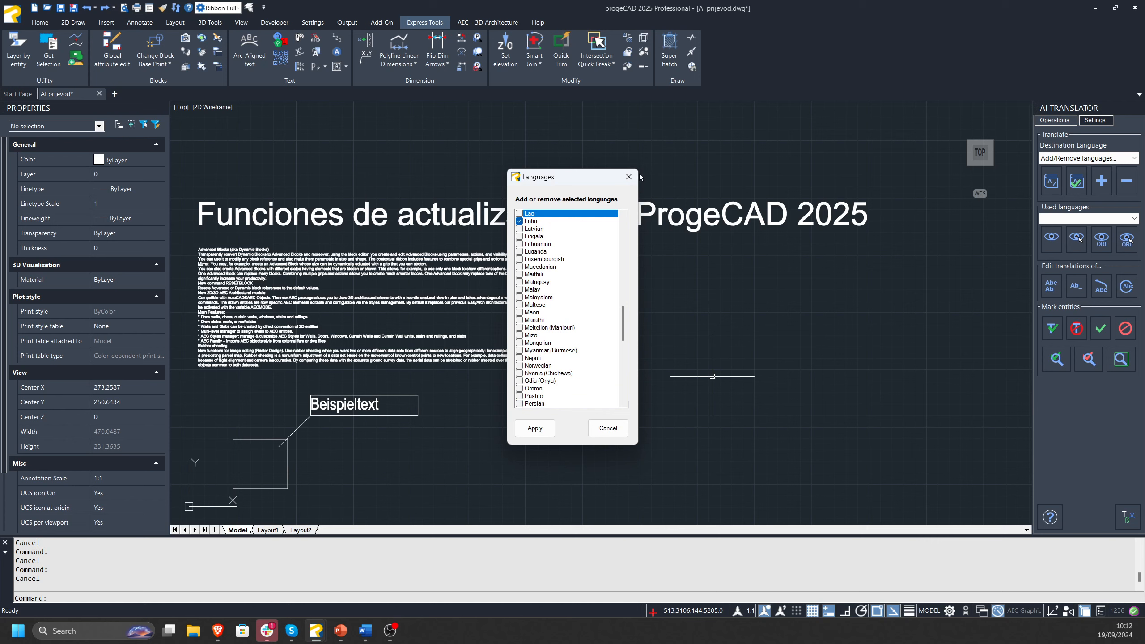
click(629, 176)
text(translate)
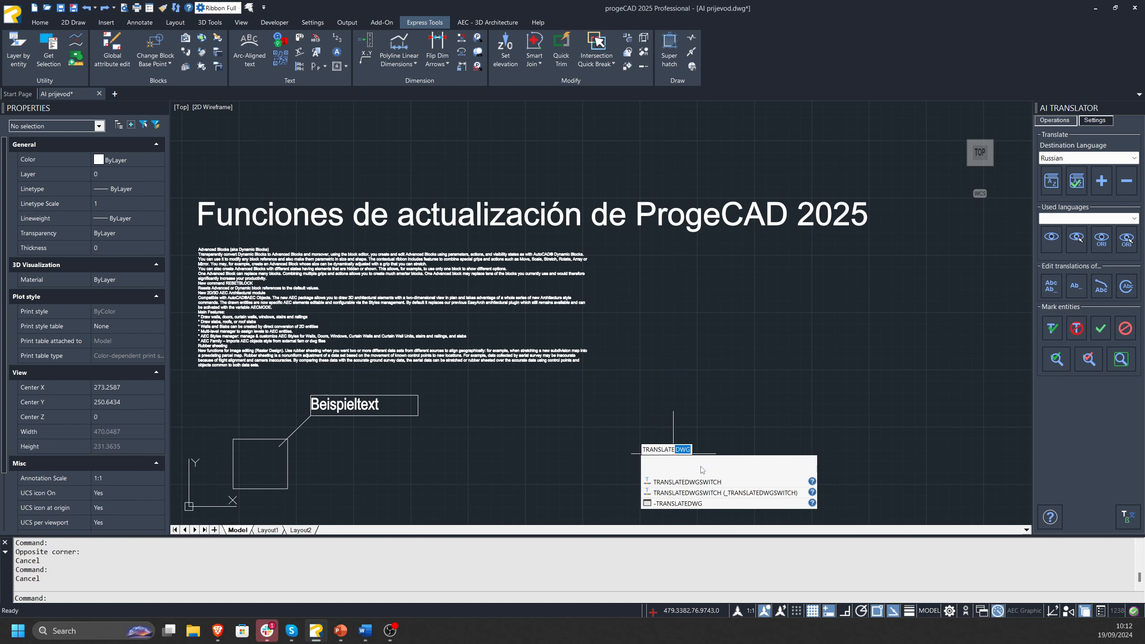
key(Escape)
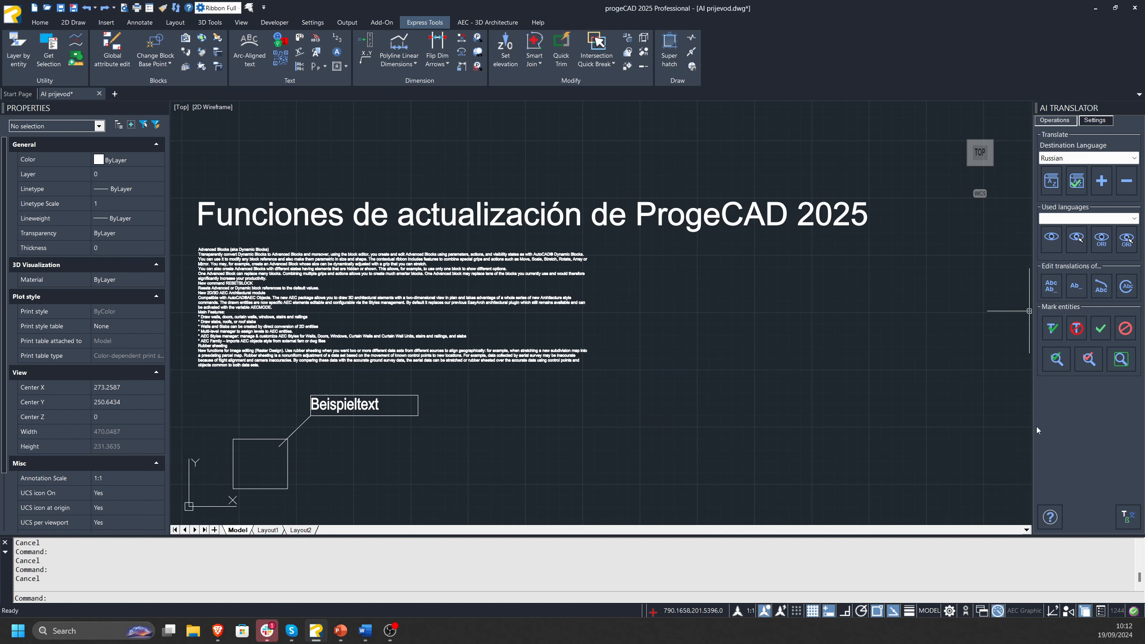
Translate all texts in the drawing with AI Translator, using English as the destination language.
middle_drag(907, 359, 947, 353)
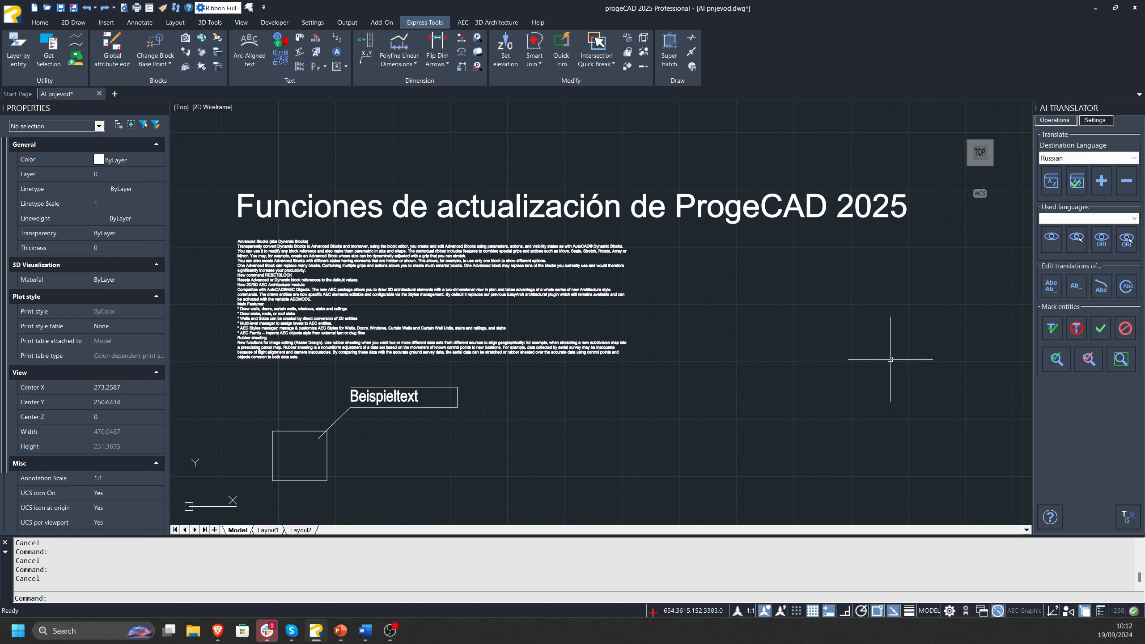
click(1077, 158)
click(1074, 168)
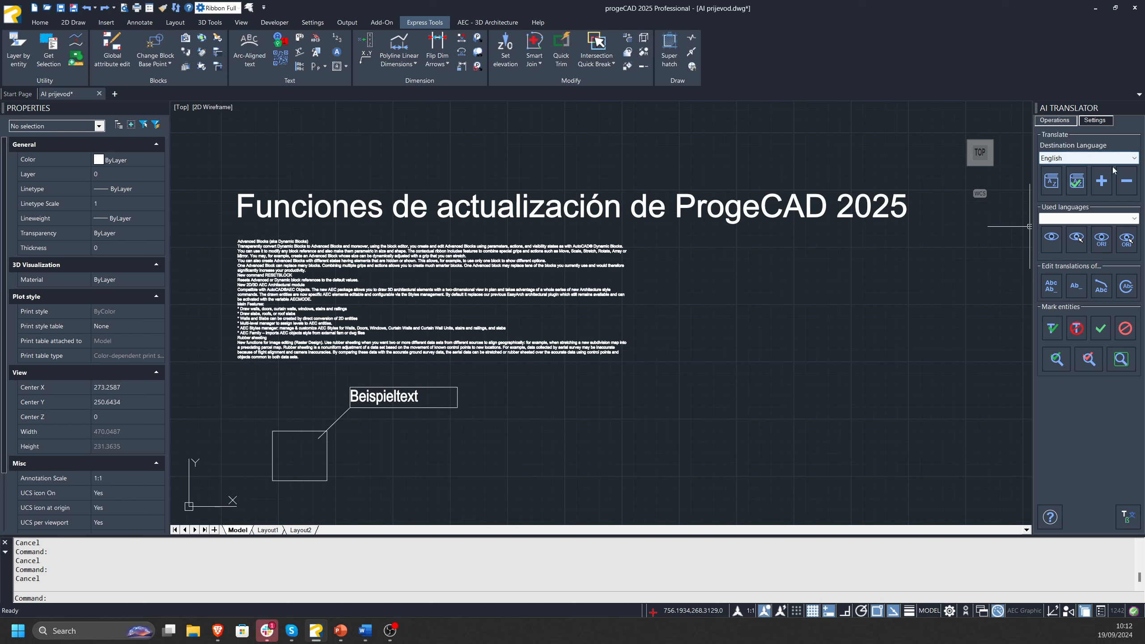
click(1052, 180)
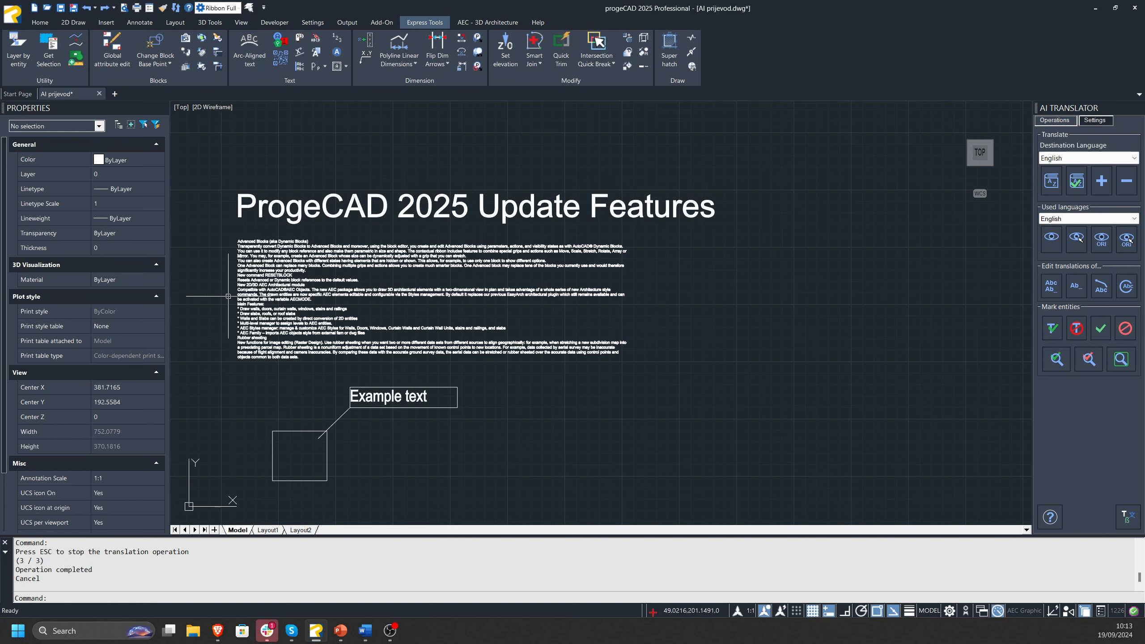
Translate all texts in the drawing with AI Translator, using Greek as the destination language.
scroll(176, 253, up, 2)
click(1101, 159)
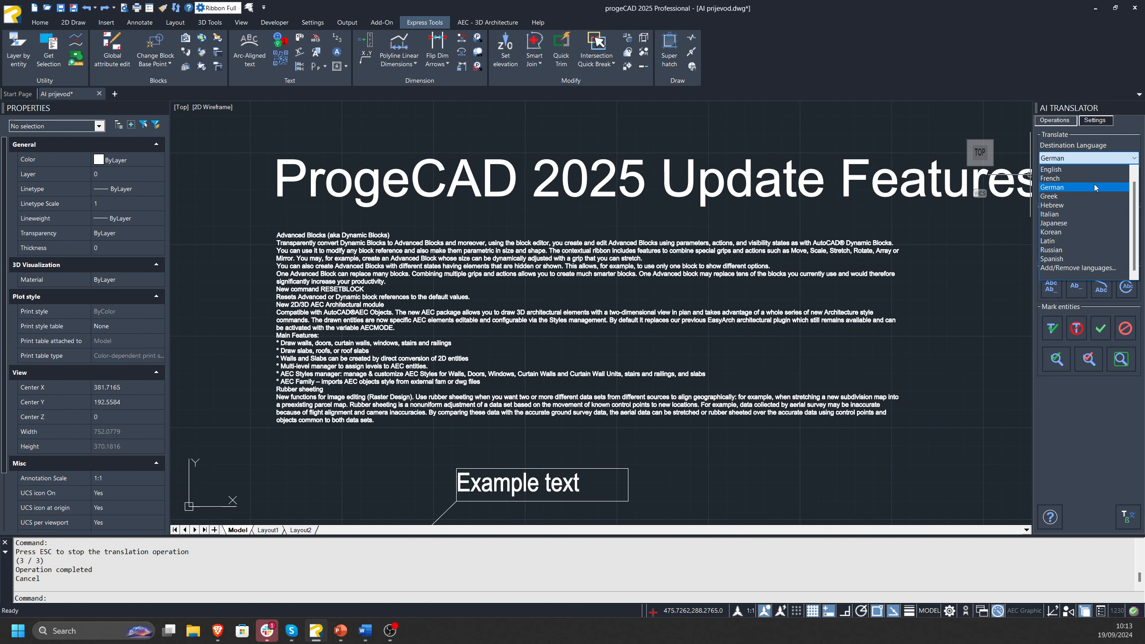
click(1073, 197)
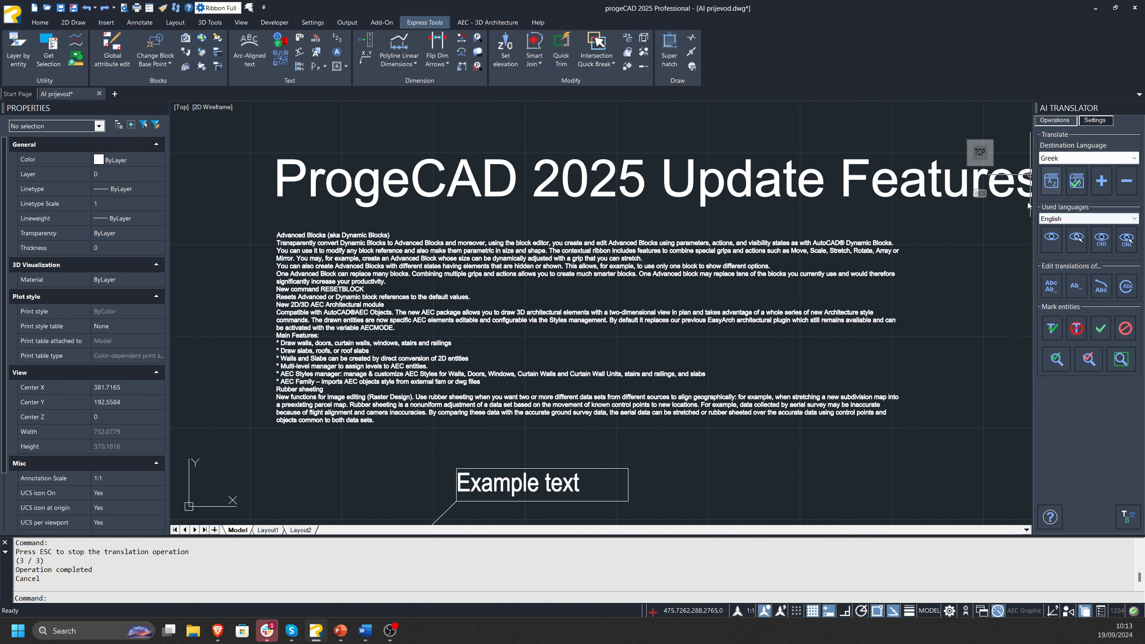
scroll(692, 249, down, 2)
click(1052, 182)
middle_drag(741, 265, 674, 266)
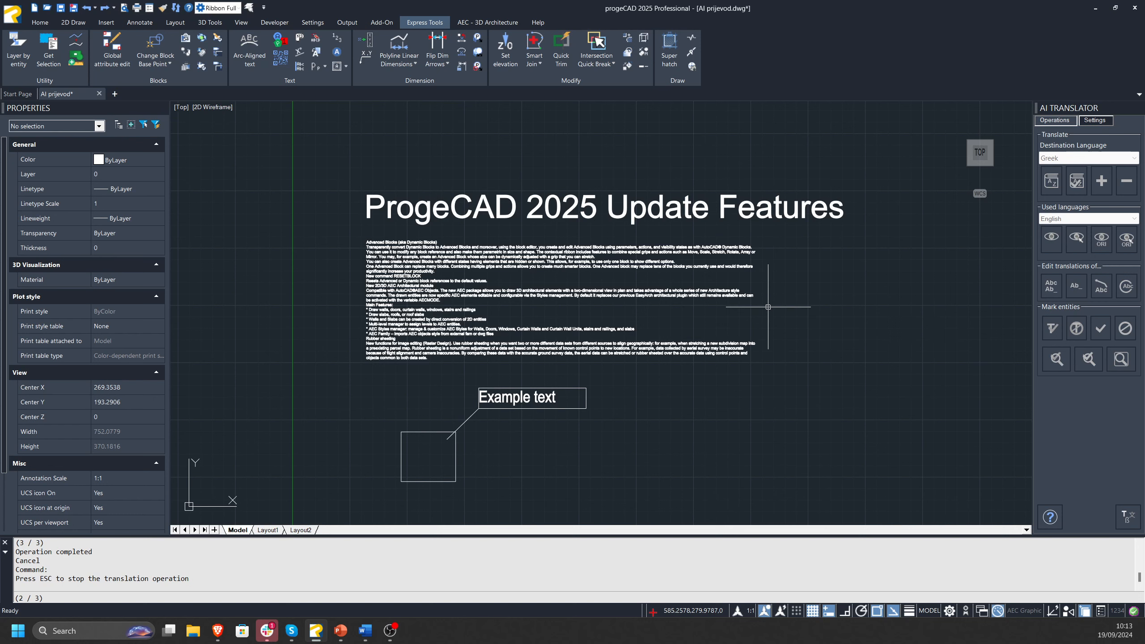
middle_drag(768, 307, 607, 281)
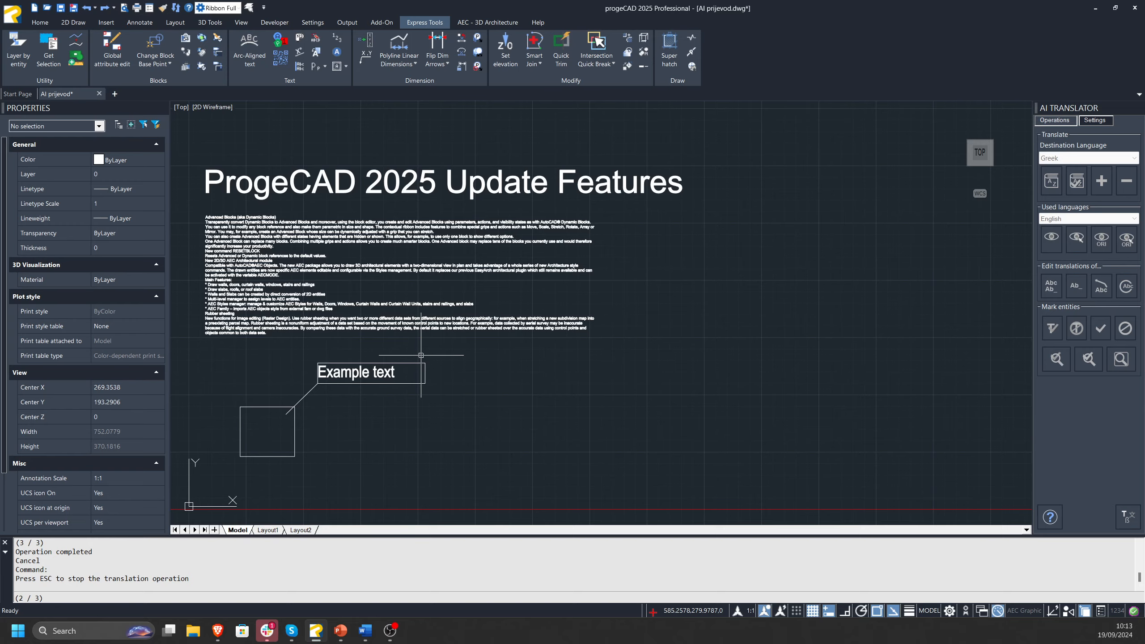
Examine the Greek translation of the title and callout, and check the multiline paragraph's text and properties.
middle_drag(419, 348, 441, 361)
scroll(210, 258, up, 1)
mouse_move(311, 266)
middle_down()
mouse_move(355, 269)
mouse_move(300, 269)
middle_up()
scroll(355, 269, down, 1)
key(Escape)
click(347, 289)
key(Escape)
scroll(279, 286, up, 2)
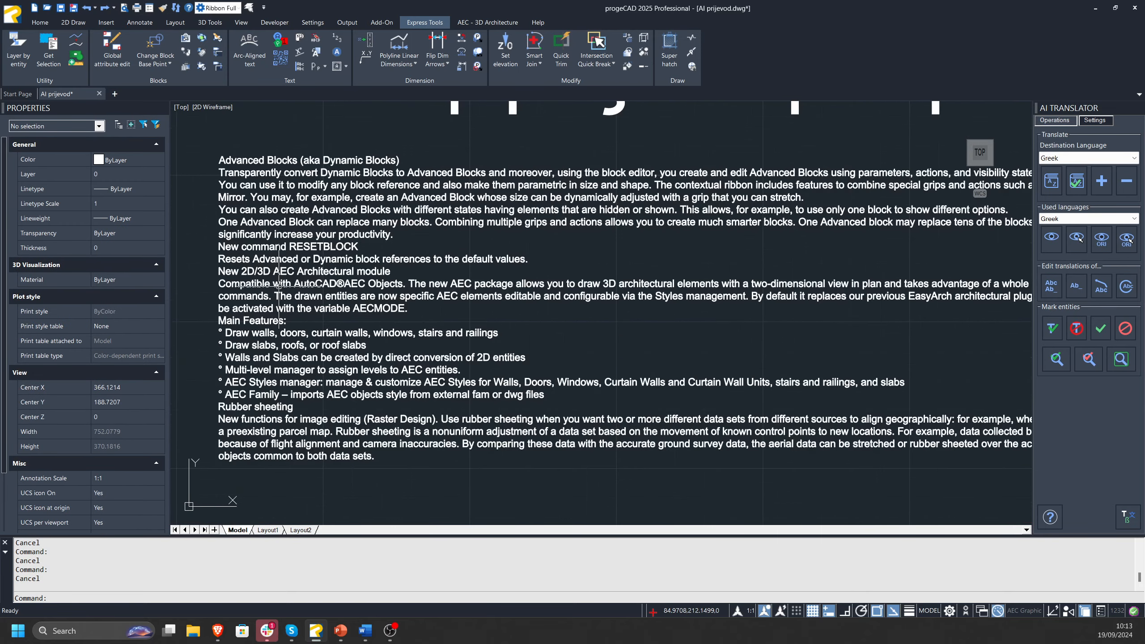
scroll(278, 286, down, 2)
click(276, 284)
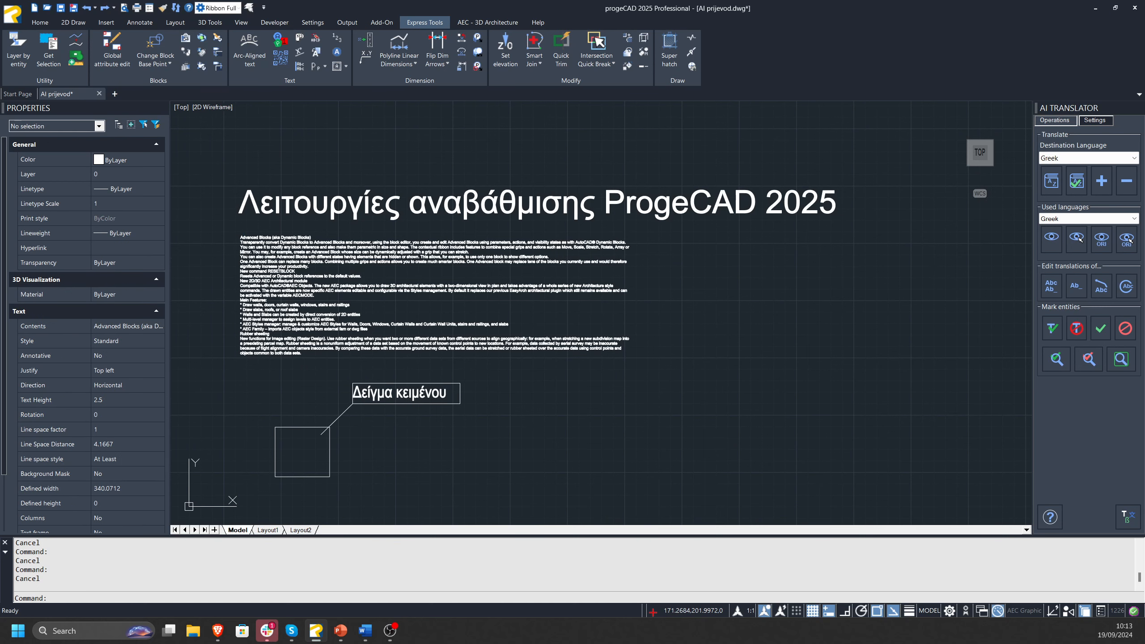
key(Escape)
middle_drag(364, 298, 377, 289)
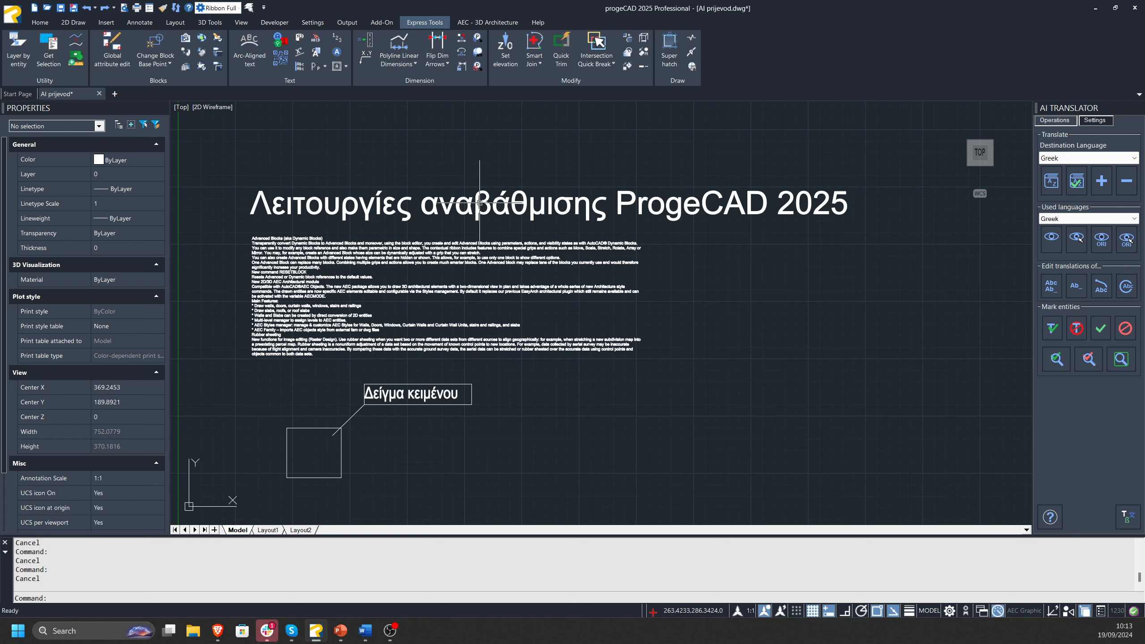
Browse the languages that can be added or removed as translation destinations and cancel without changes.
click(1091, 158)
click(1070, 268)
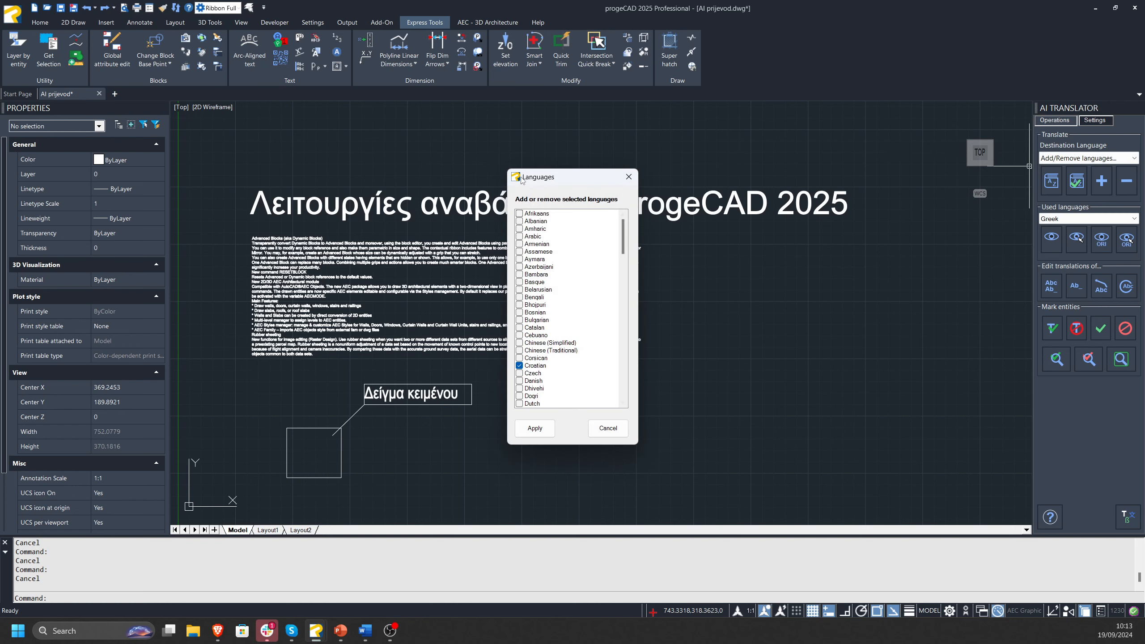
drag(521, 180, 474, 179)
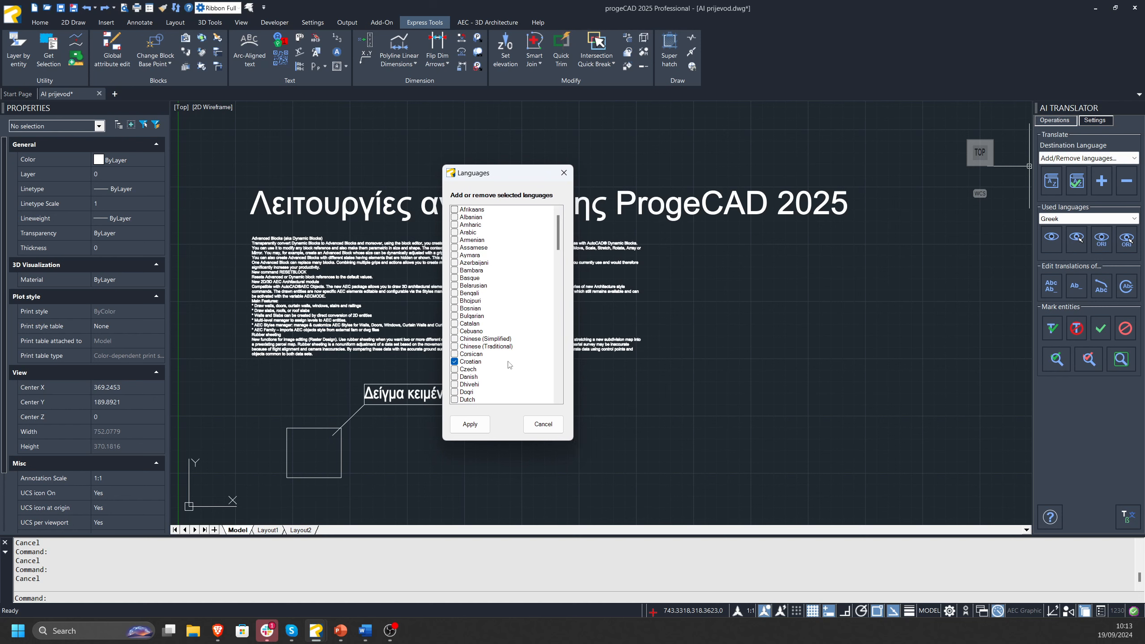
scroll(510, 366, down, 12)
click(539, 426)
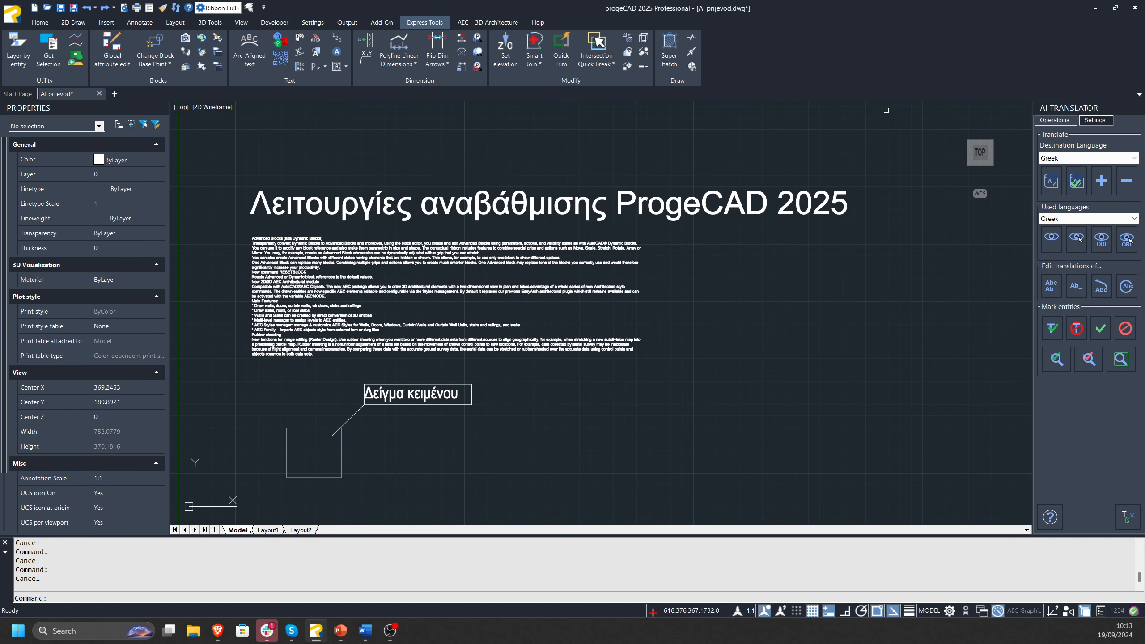
Minimize progeCAD to return to the webinar slide show and advance it to the Conclusion slide.
click(1095, 8)
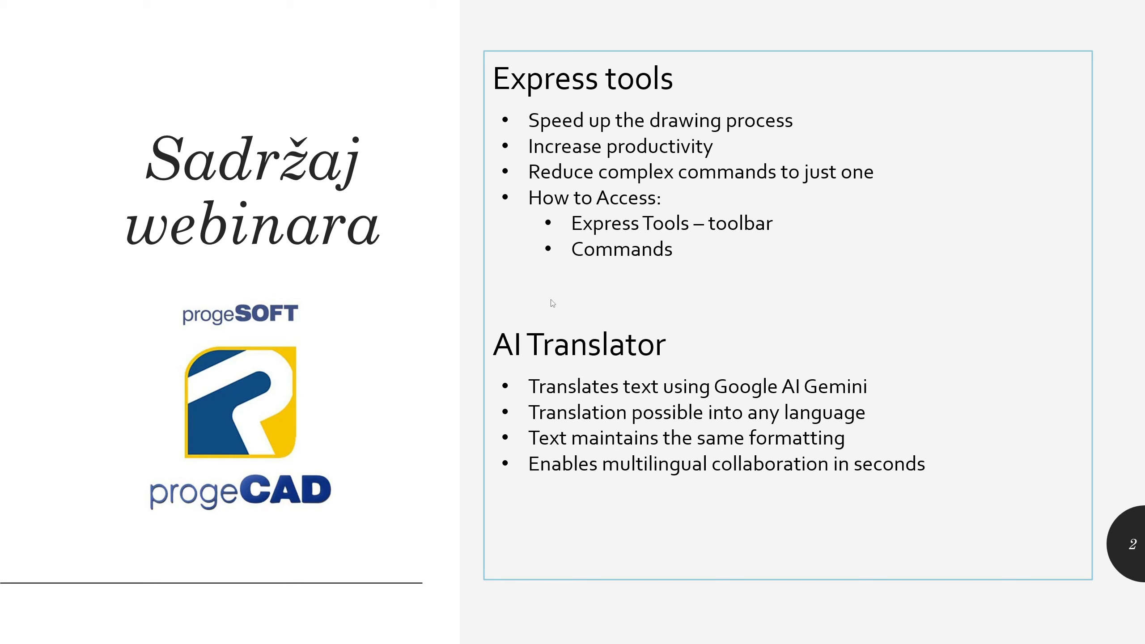
click(645, 345)
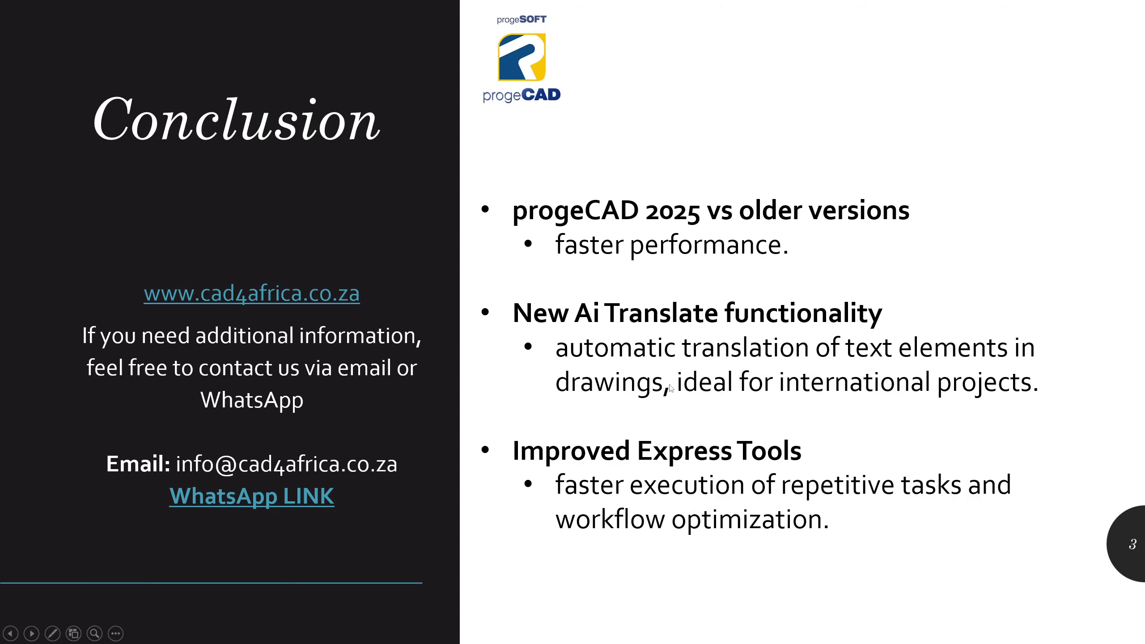